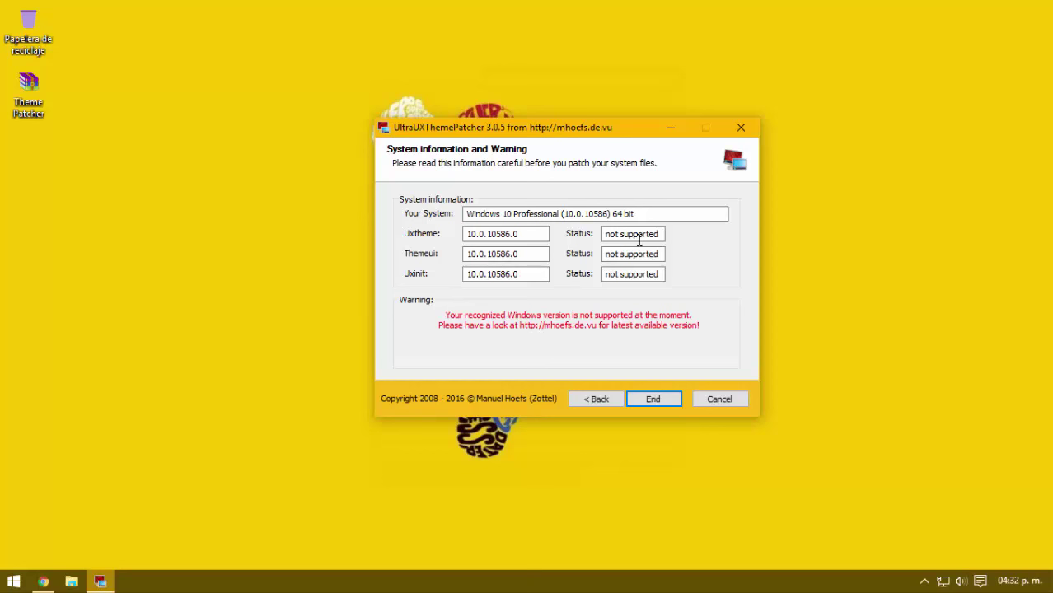
- Switch to Chrome, download the Theme Patcher.rar archive from its MediaFire page, and return to the desktop
{"action": "left_click", "coordinate": [669, 128]}
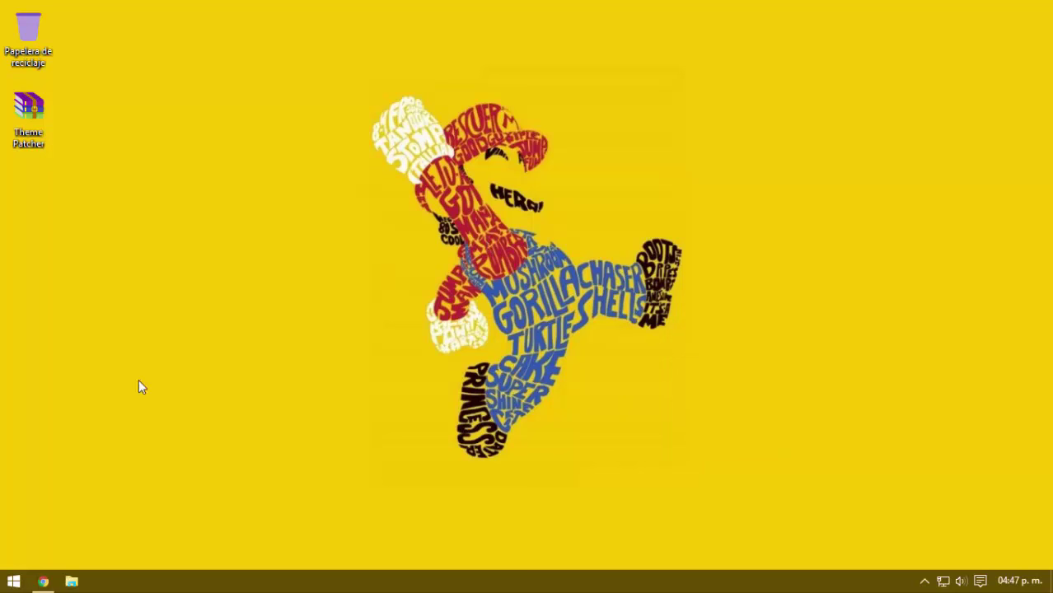
{"action": "left_click", "coordinate": [43, 582]}
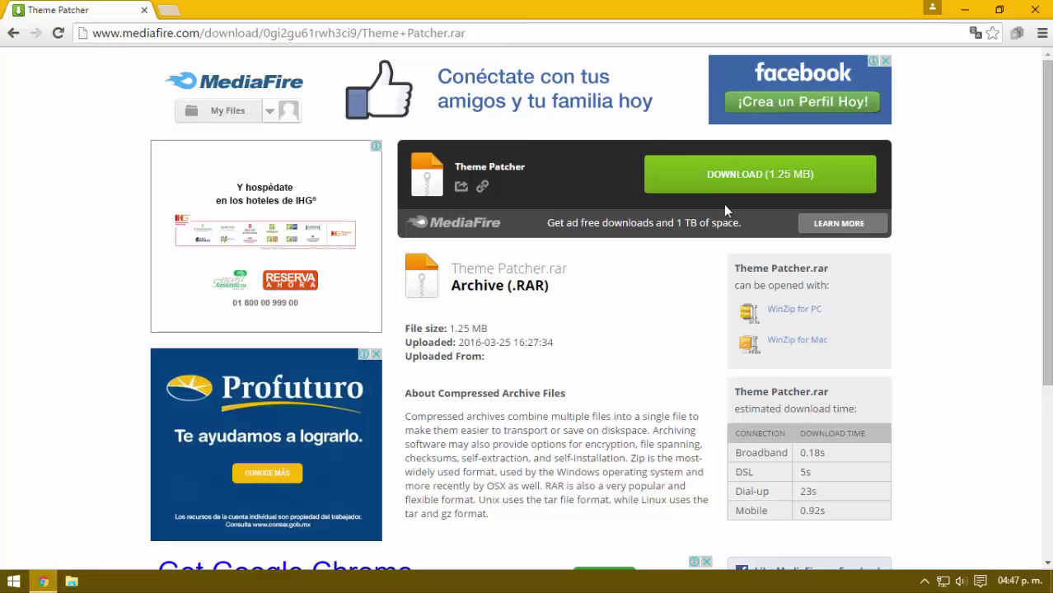
{"action": "left_click", "coordinate": [655, 178]}
{"action": "left_click", "coordinate": [964, 9]}
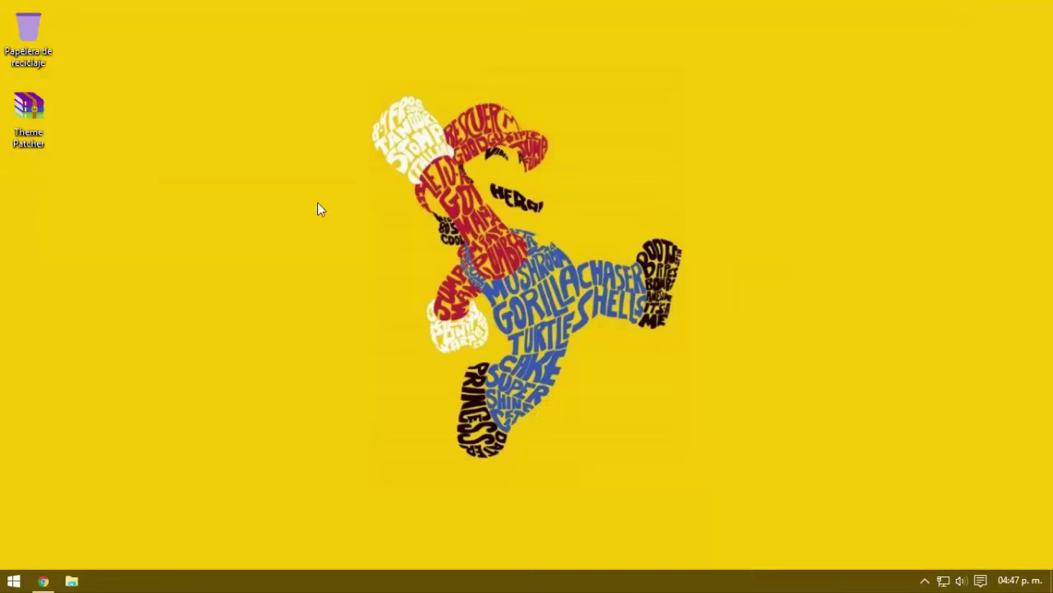
- Move the Theme Patcher archive to the middle of the desktop and extract its contents there
{"action": "left_click_drag", "start_coordinate": [47, 145], "coordinate": [560, 211]}
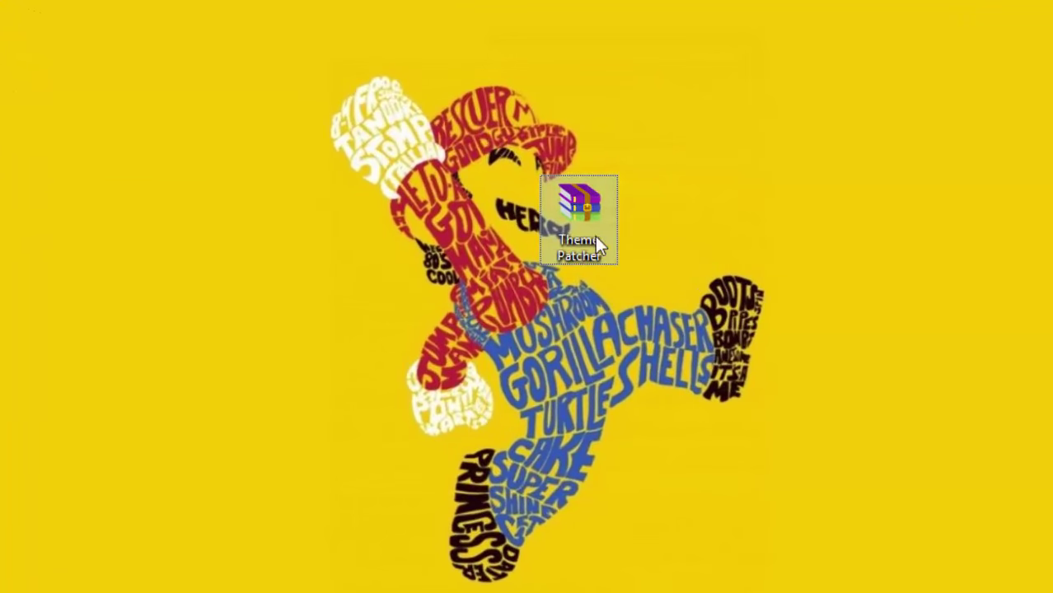
{"action": "right_click", "coordinate": [571, 224]}
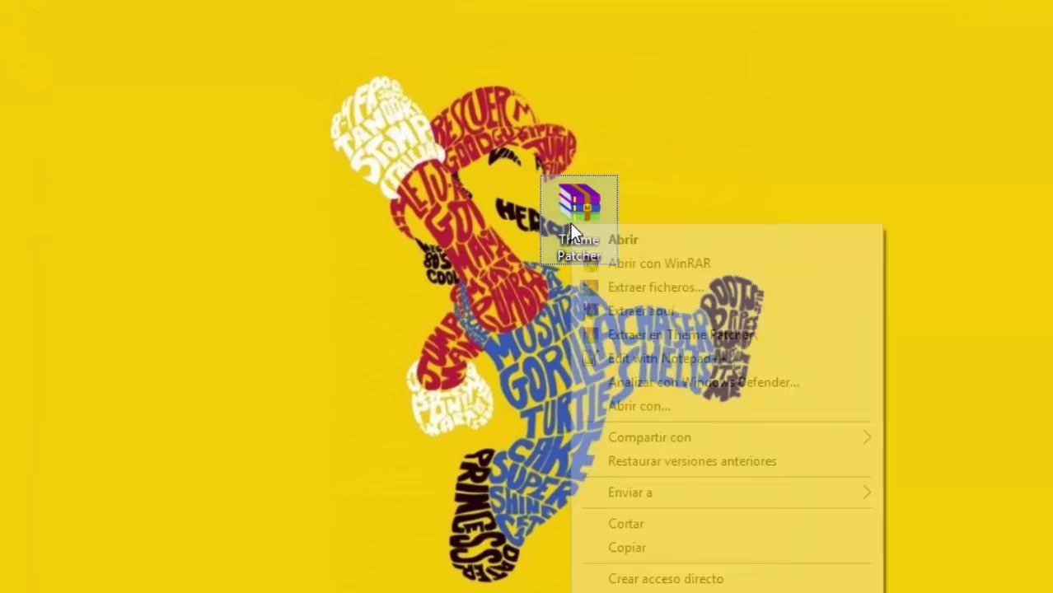
{"action": "left_click", "coordinate": [626, 311]}
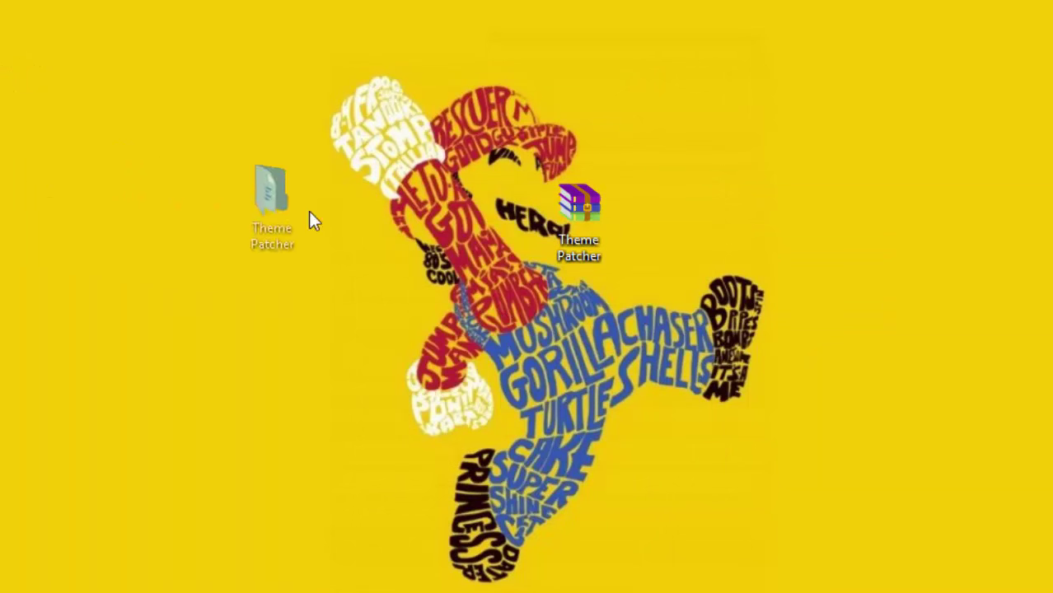
- Open the extracted Theme Patcher folder and inspect its File Patch x64 and File Patch x86 folders
{"action": "left_click_drag", "start_coordinate": [272, 216], "coordinate": [482, 224]}
{"action": "double_click", "coordinate": [482, 223]}
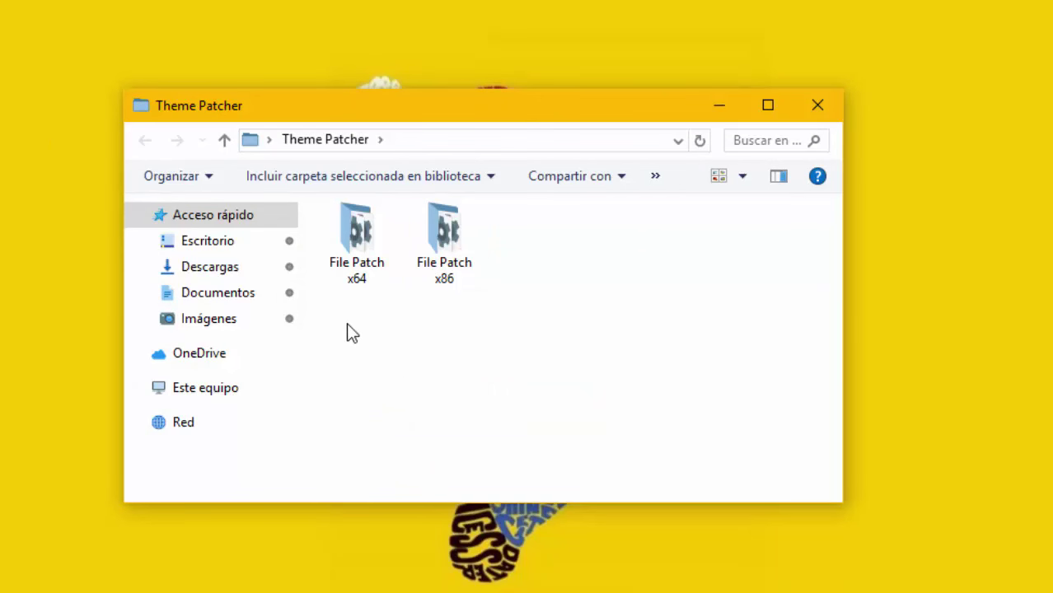
{"action": "double_click", "coordinate": [382, 276]}
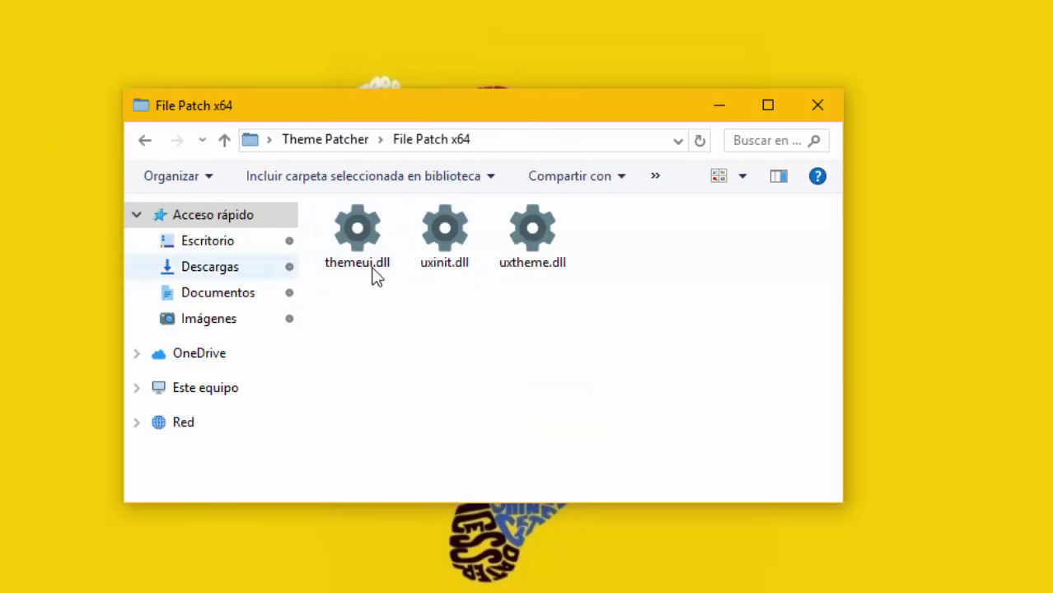
{"action": "left_click", "coordinate": [149, 138]}
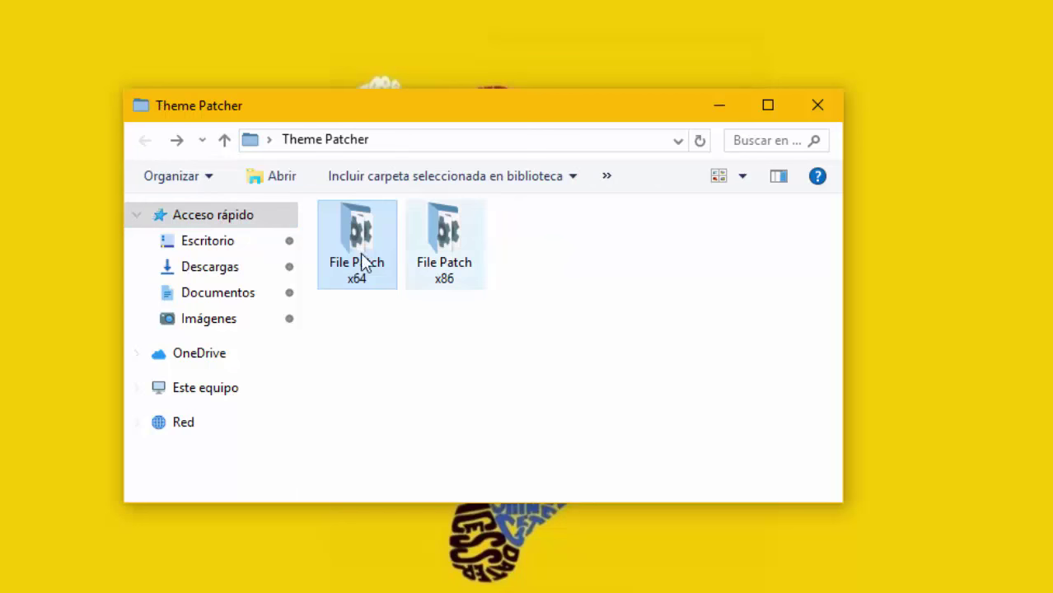
{"action": "left_click", "coordinate": [449, 280]}
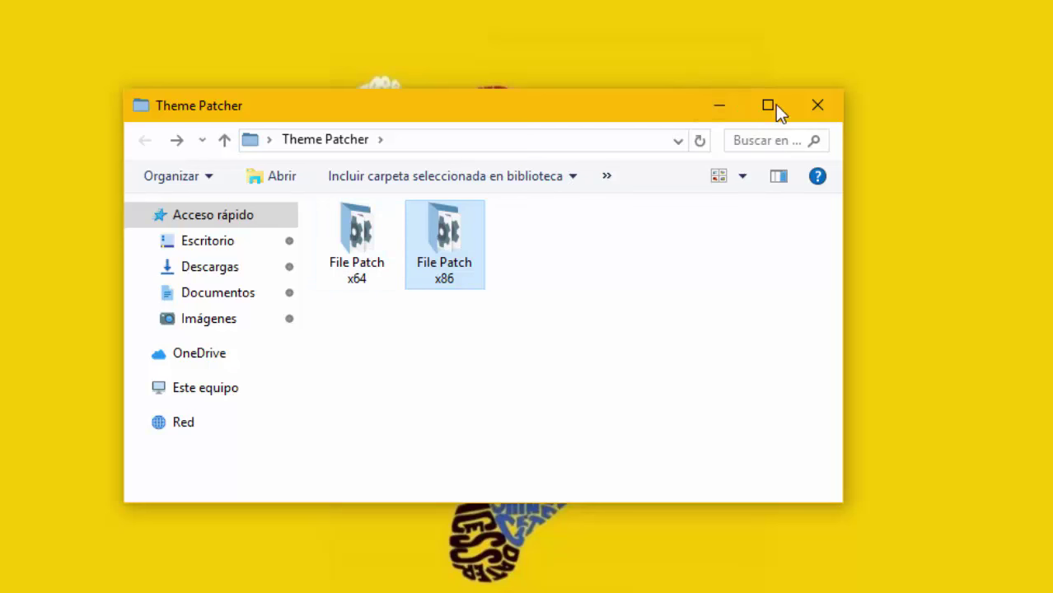
- Check in the computer's system properties whether Windows is a 32-bit or 64-bit installation
{"action": "left_click", "coordinate": [199, 393]}
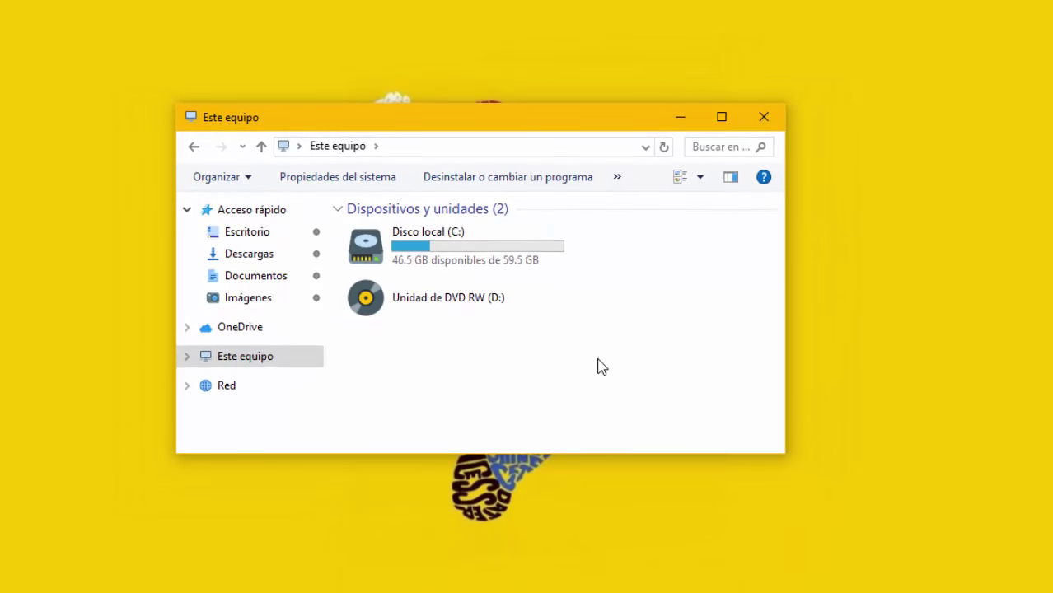
{"action": "right_click", "coordinate": [621, 390]}
{"action": "left_click", "coordinate": [658, 553]}
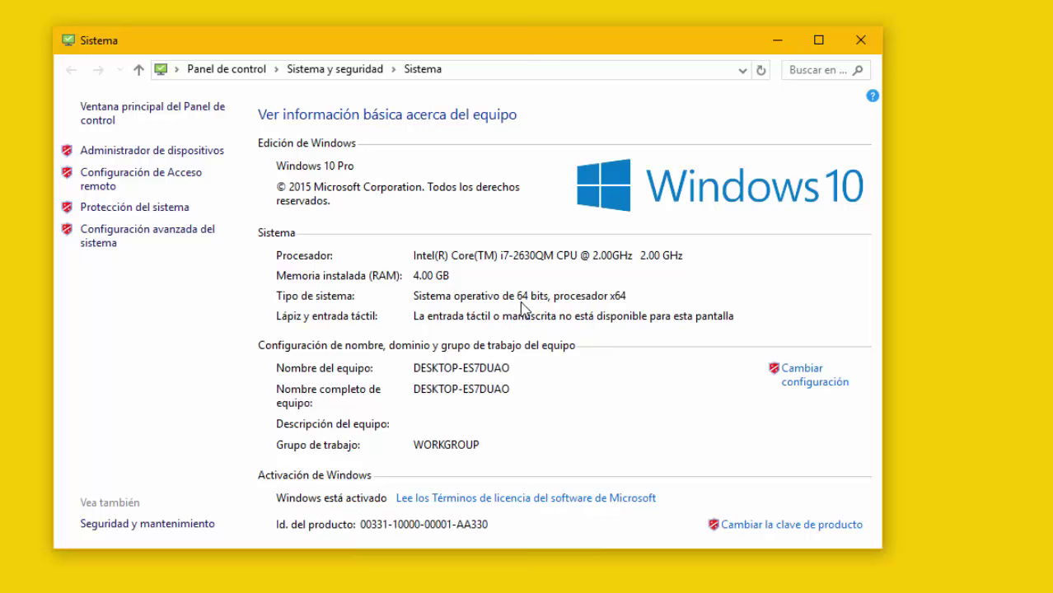
{"action": "left_click", "coordinate": [778, 39]}
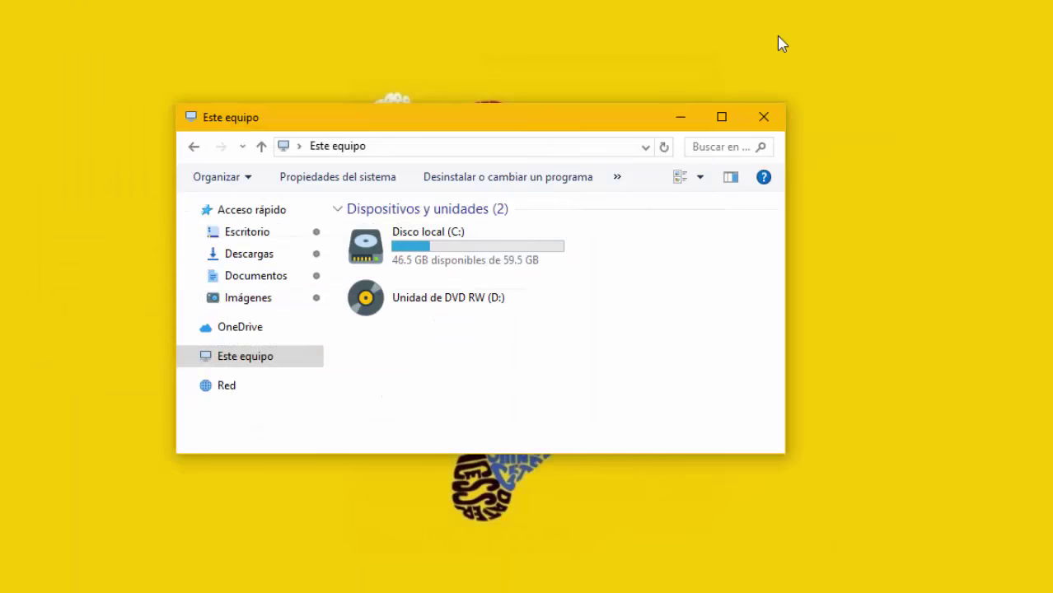
- Navigate to the System32 folder inside the Windows directory on local disk C:
{"action": "left_click", "coordinate": [269, 365]}
{"action": "double_click", "coordinate": [418, 255]}
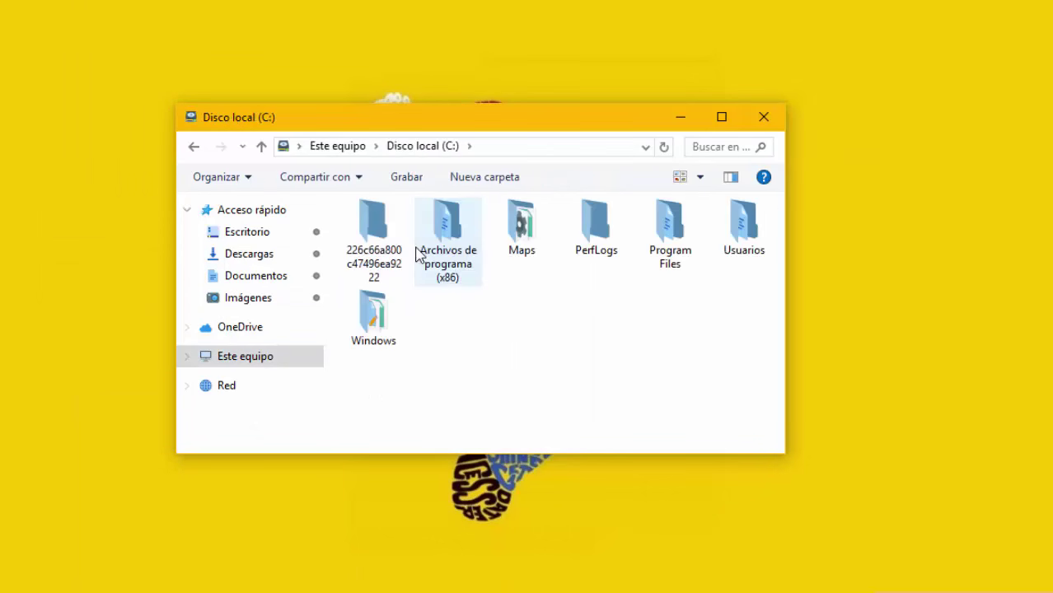
{"action": "left_click", "coordinate": [370, 323]}
{"action": "double_click", "coordinate": [370, 323]}
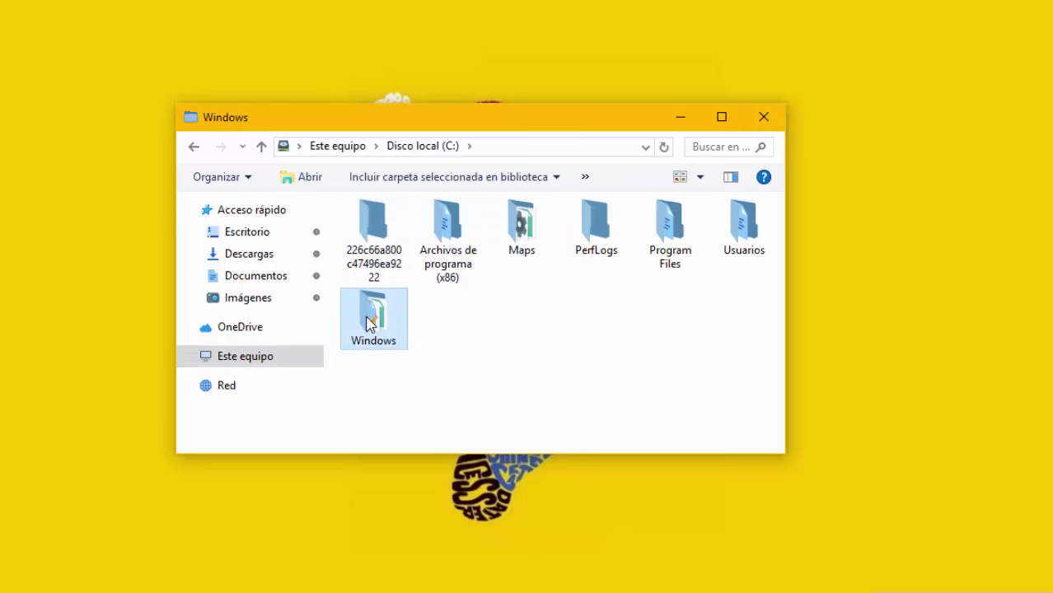
{"action": "left_click", "coordinate": [514, 319]}
{"action": "key", "text": "s"}
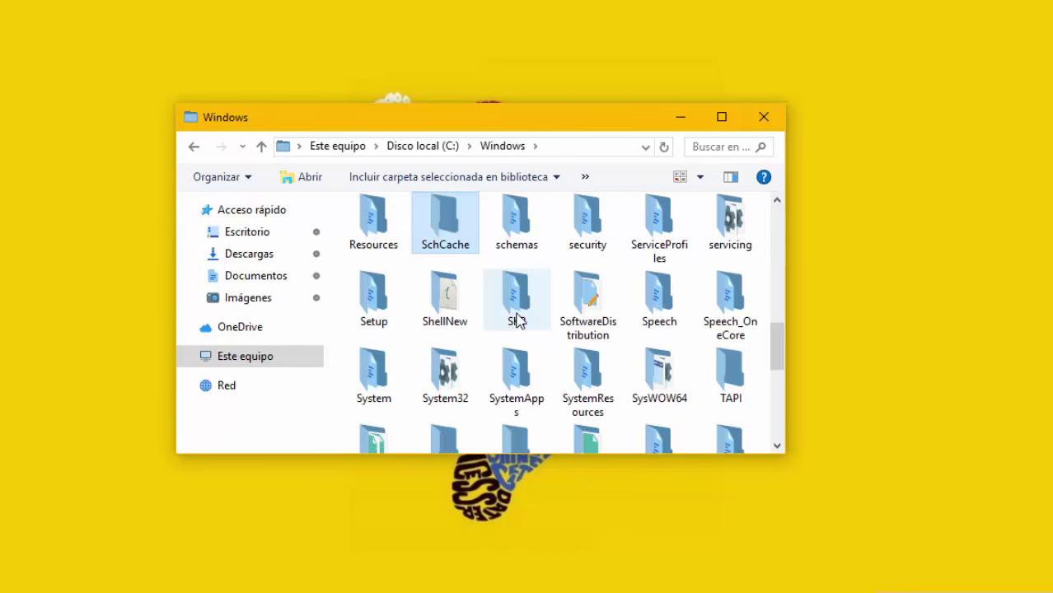
{"action": "key", "text": "s"}
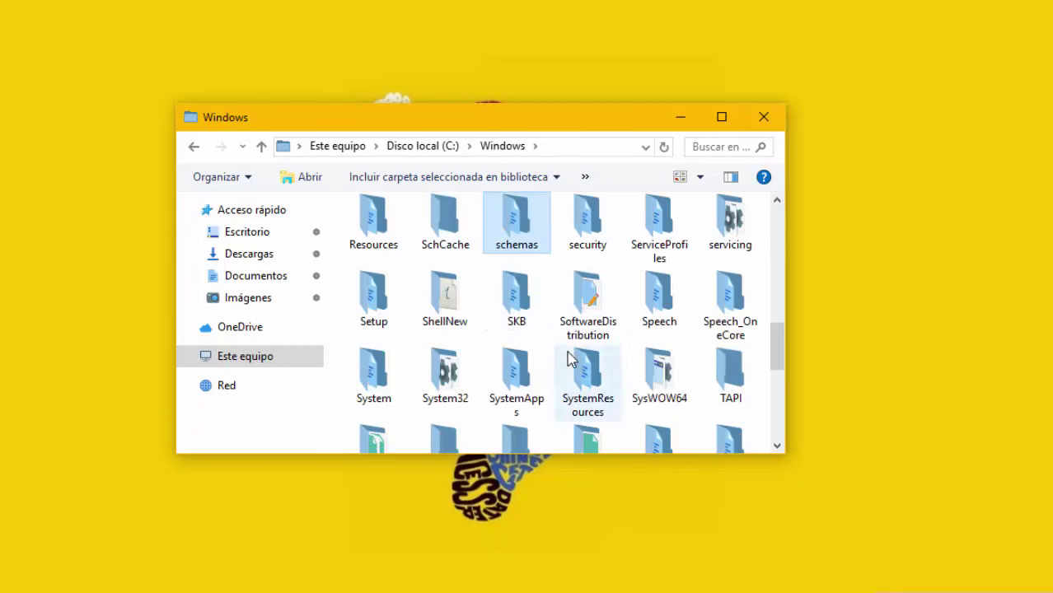
{"action": "double_click", "coordinate": [425, 367]}
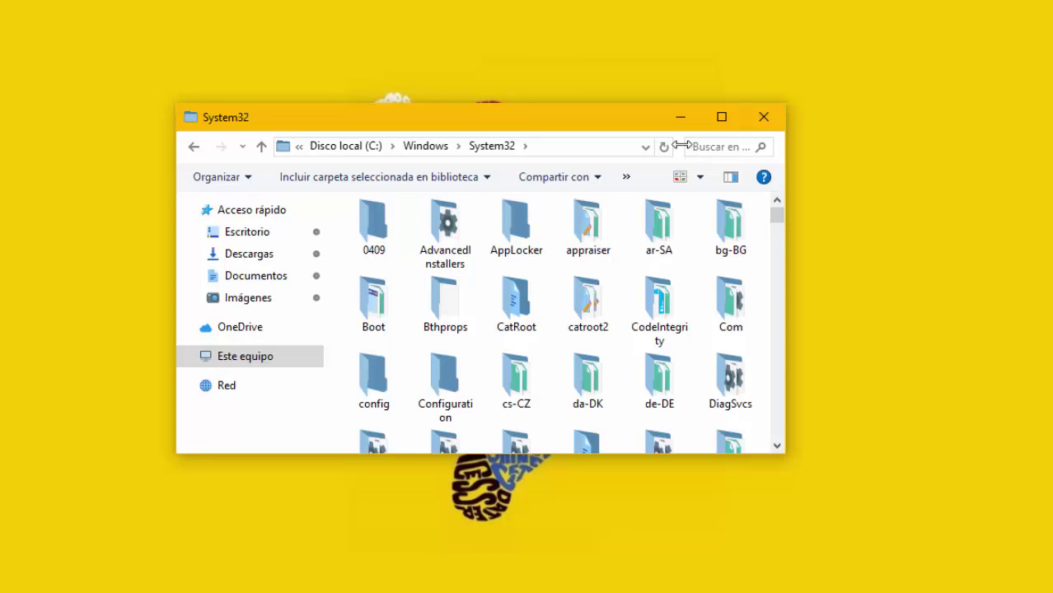
- Search System32 for uxtheme.dll and open the file's advanced security settings
{"action": "left_click_drag", "start_coordinate": [681, 145], "coordinate": [596, 146]}
{"action": "left_click", "coordinate": [651, 146]}
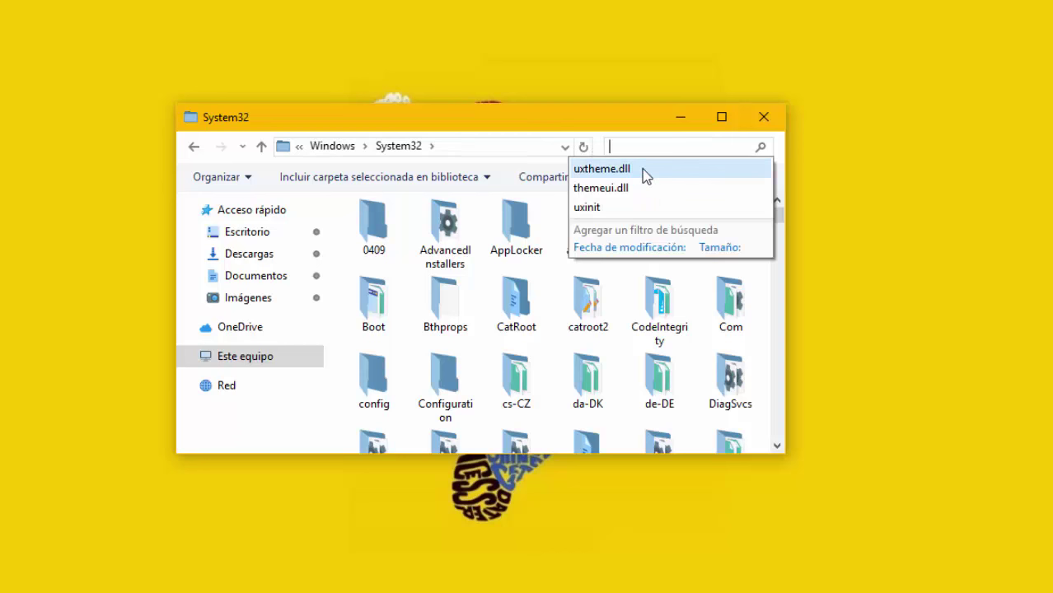
{"action": "left_click", "coordinate": [642, 171]}
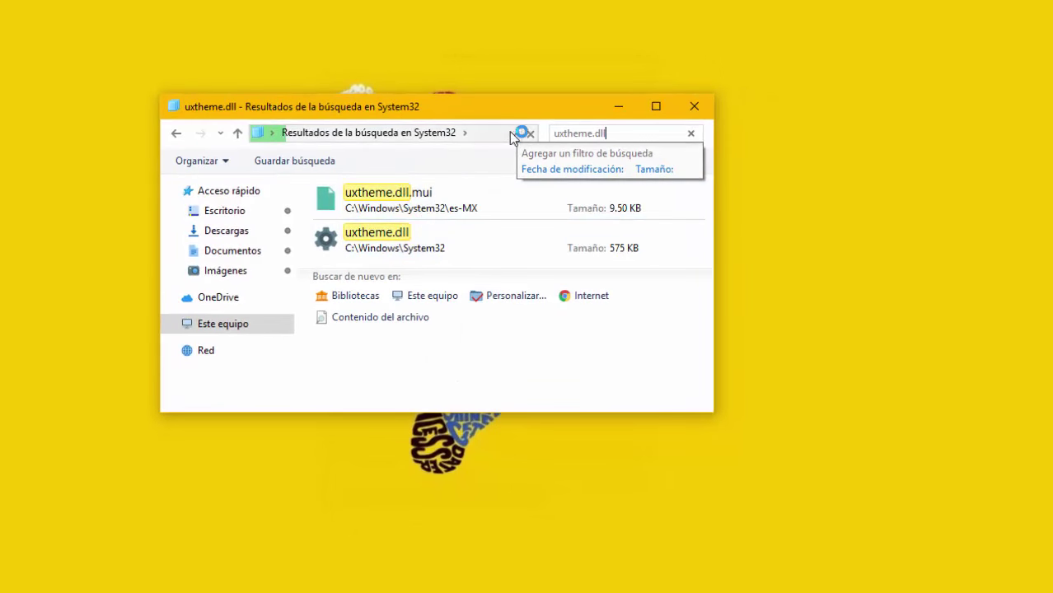
{"action": "left_click", "coordinate": [462, 244]}
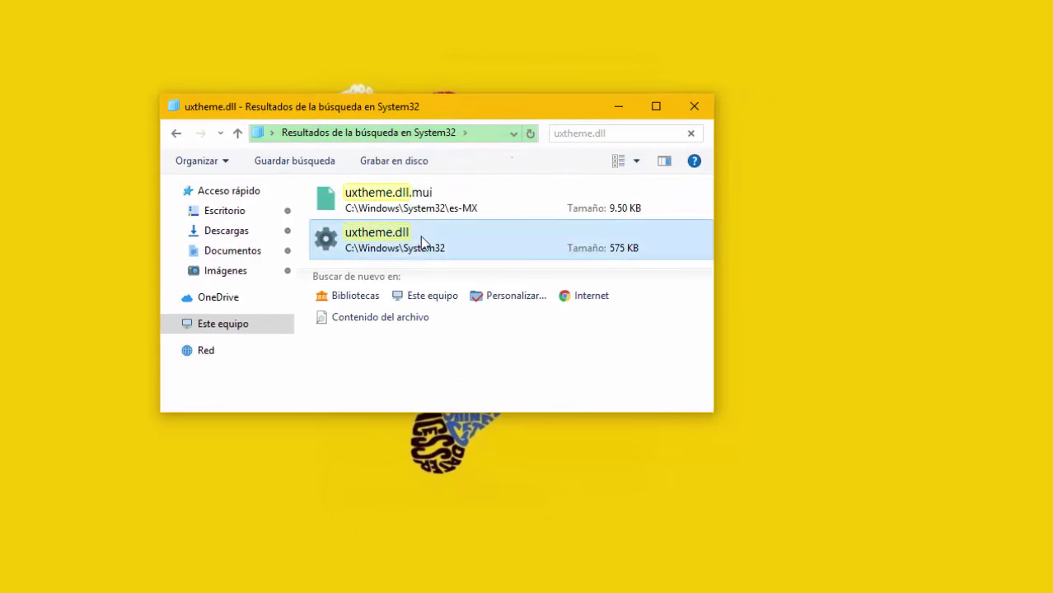
{"action": "right_click", "coordinate": [464, 240]}
{"action": "left_click", "coordinate": [522, 574]}
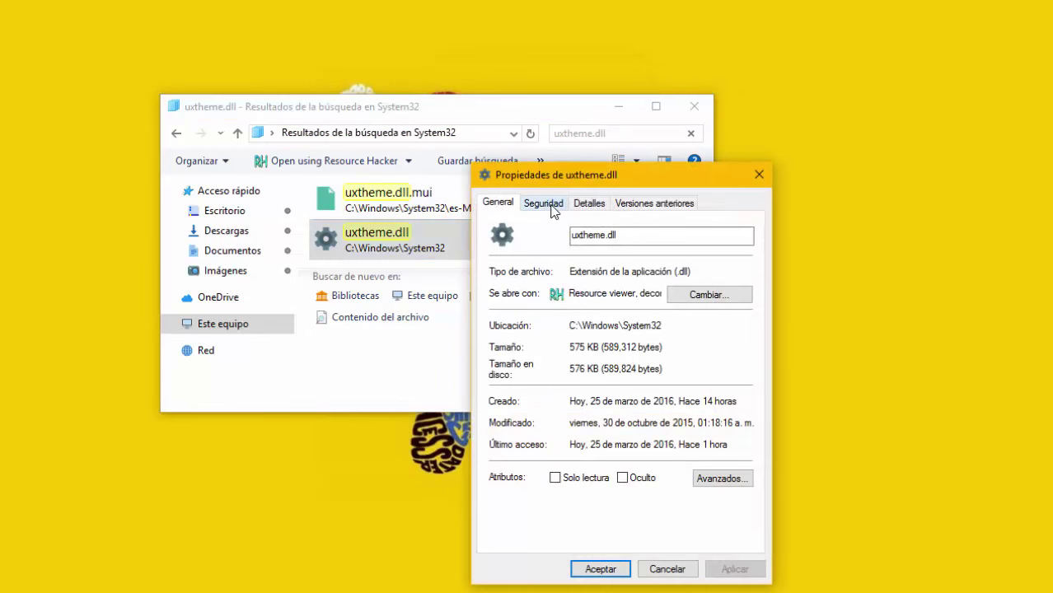
{"action": "left_click", "coordinate": [551, 208]}
{"action": "left_click", "coordinate": [692, 506]}
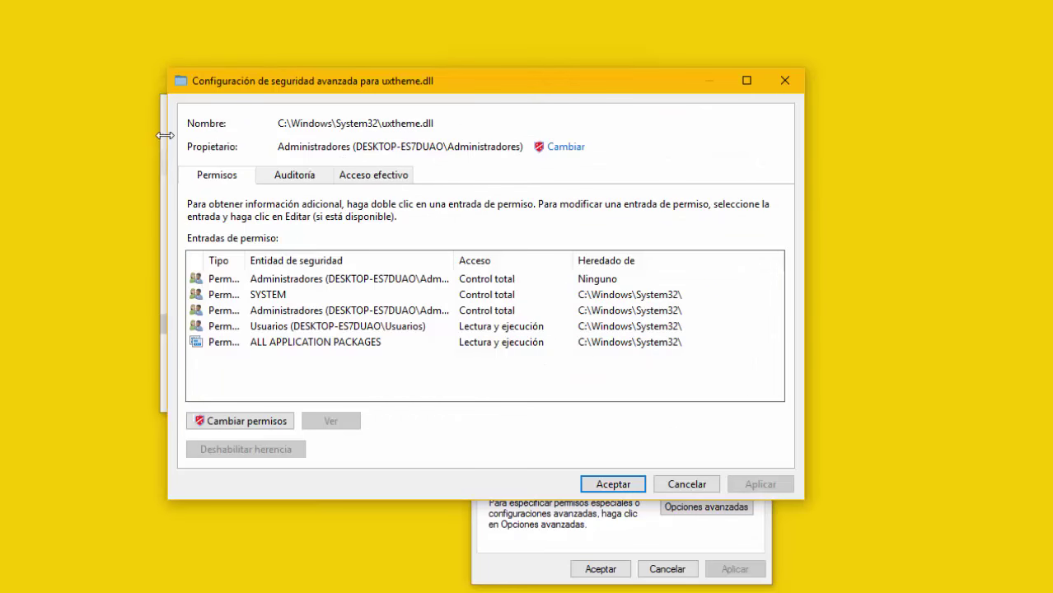
- Set the owner of uxtheme.dll to the Administradores group, apply the change, and close the file's properties
{"action": "left_click_drag", "start_coordinate": [278, 148], "coordinate": [507, 148]}
{"action": "left_click", "coordinate": [505, 147]}
{"action": "left_click", "coordinate": [565, 148]}
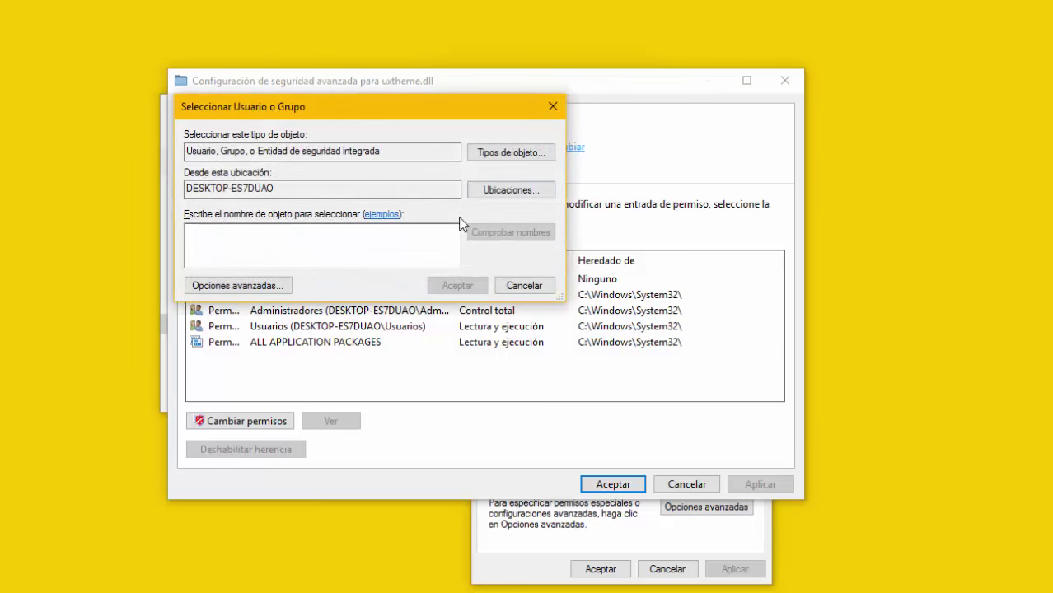
{"action": "left_click", "coordinate": [271, 282]}
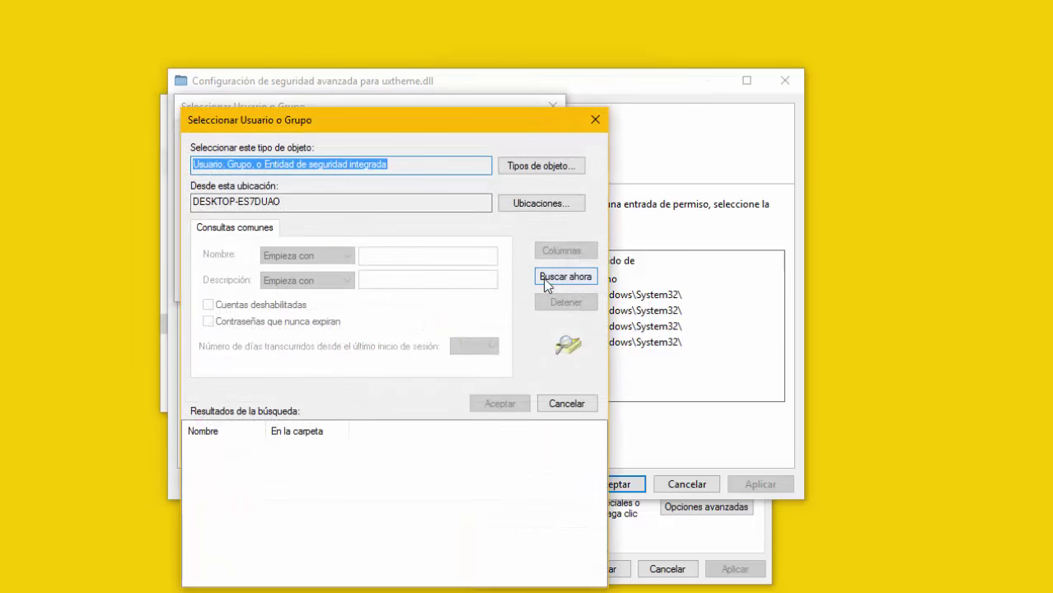
{"action": "left_click", "coordinate": [566, 278]}
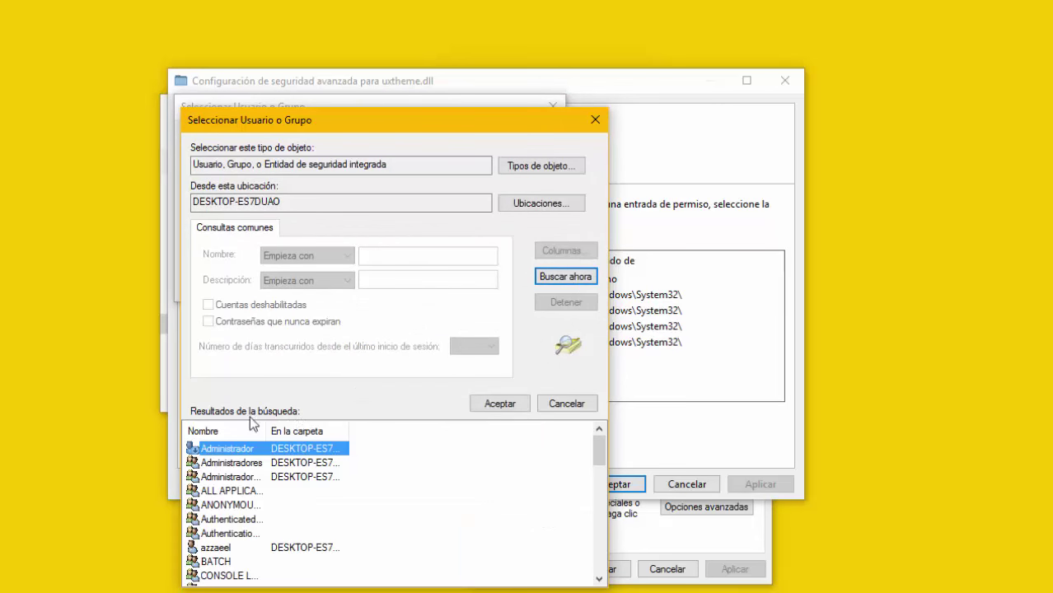
{"action": "left_click", "coordinate": [230, 463]}
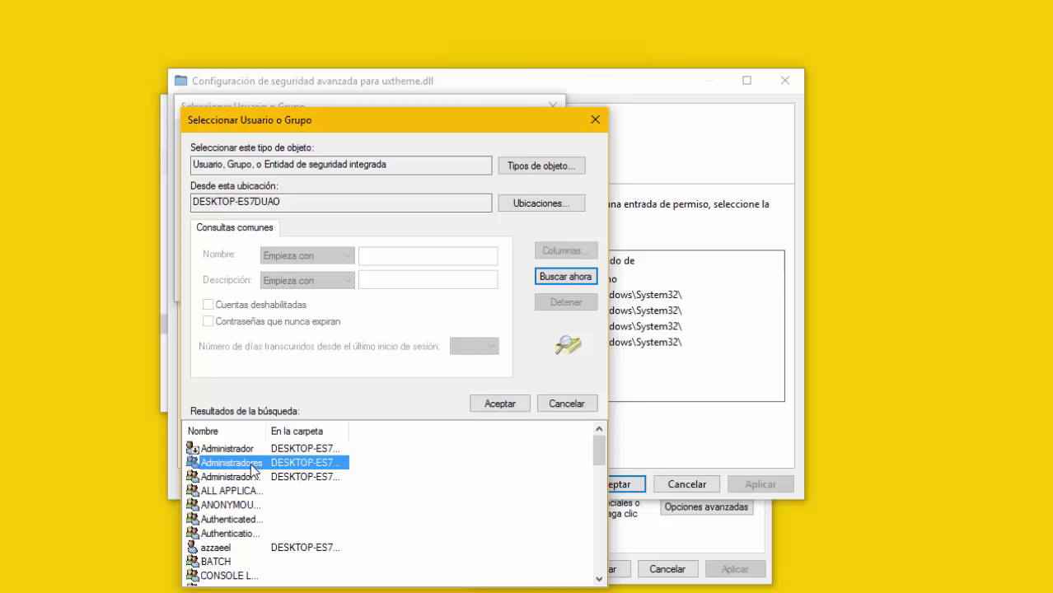
{"action": "left_click", "coordinate": [499, 403]}
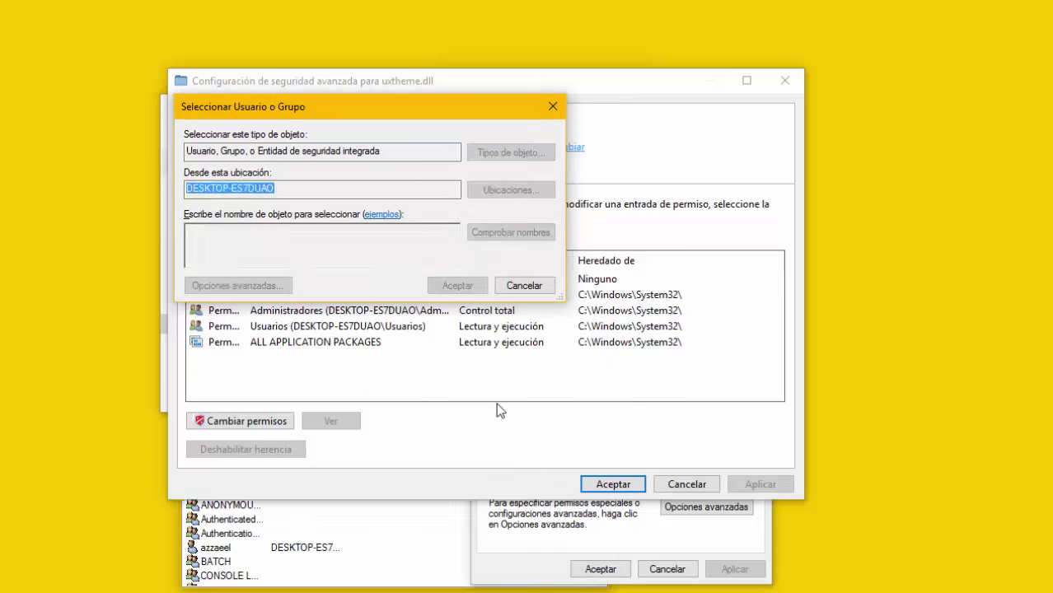
{"action": "left_click", "coordinate": [455, 286]}
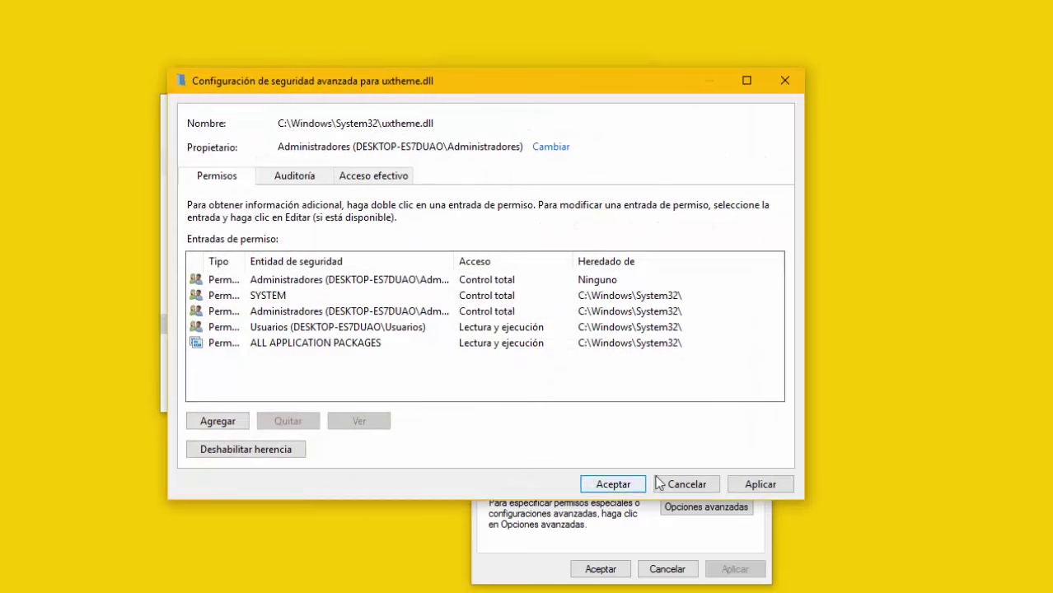
{"action": "left_click", "coordinate": [749, 484]}
{"action": "left_click", "coordinate": [612, 360]}
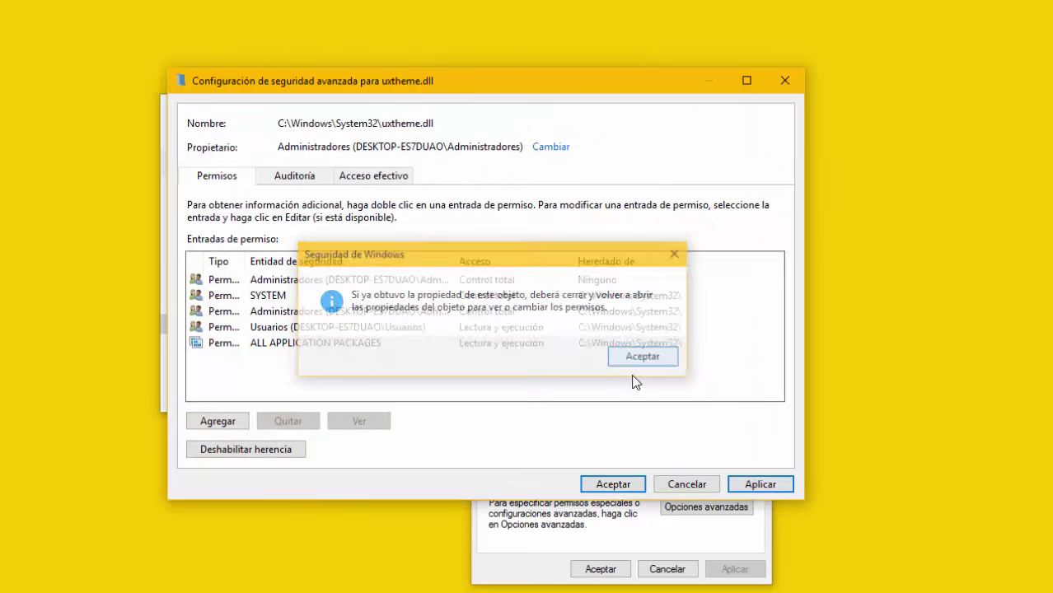
{"action": "left_click", "coordinate": [615, 488]}
{"action": "left_click", "coordinate": [599, 568]}
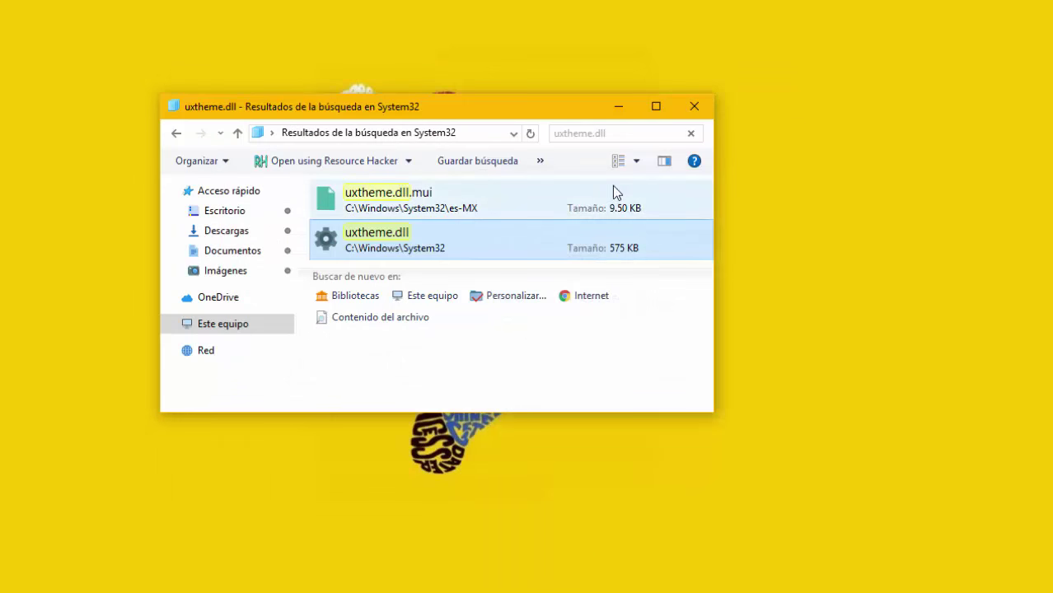
- Search System32 for themeui.dll and open the file's advanced security settings
{"action": "left_click", "coordinate": [692, 135]}
{"action": "left_click", "coordinate": [559, 171]}
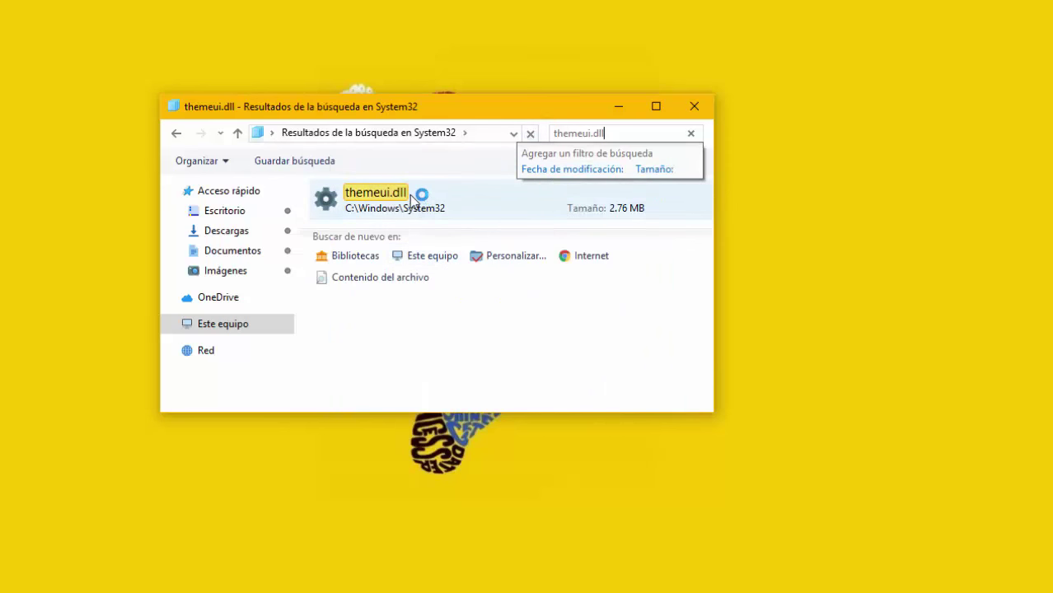
{"action": "left_click", "coordinate": [412, 200]}
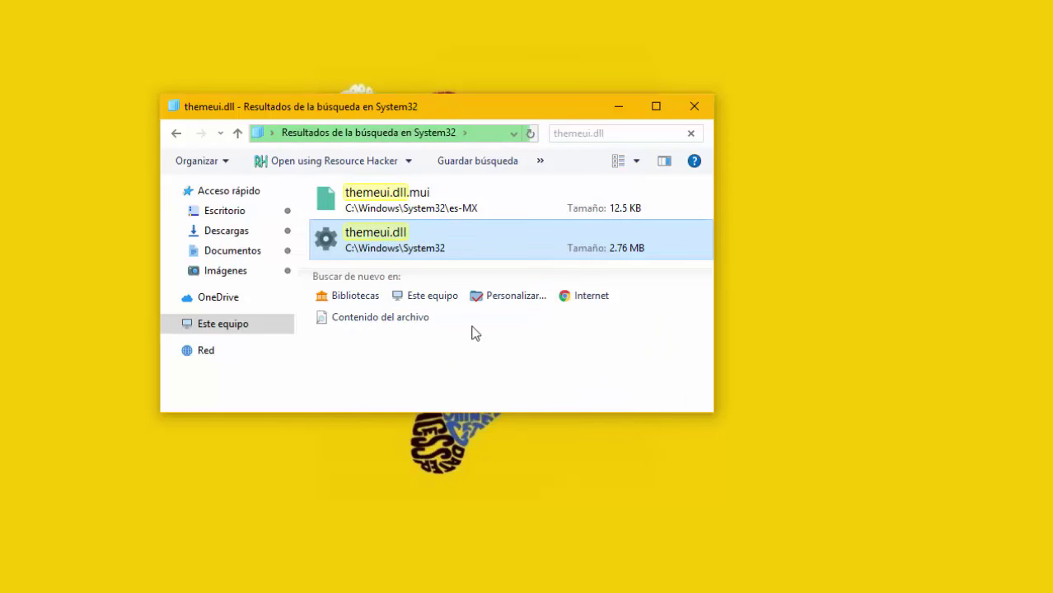
{"action": "right_click", "coordinate": [417, 234]}
{"action": "left_click", "coordinate": [498, 569]}
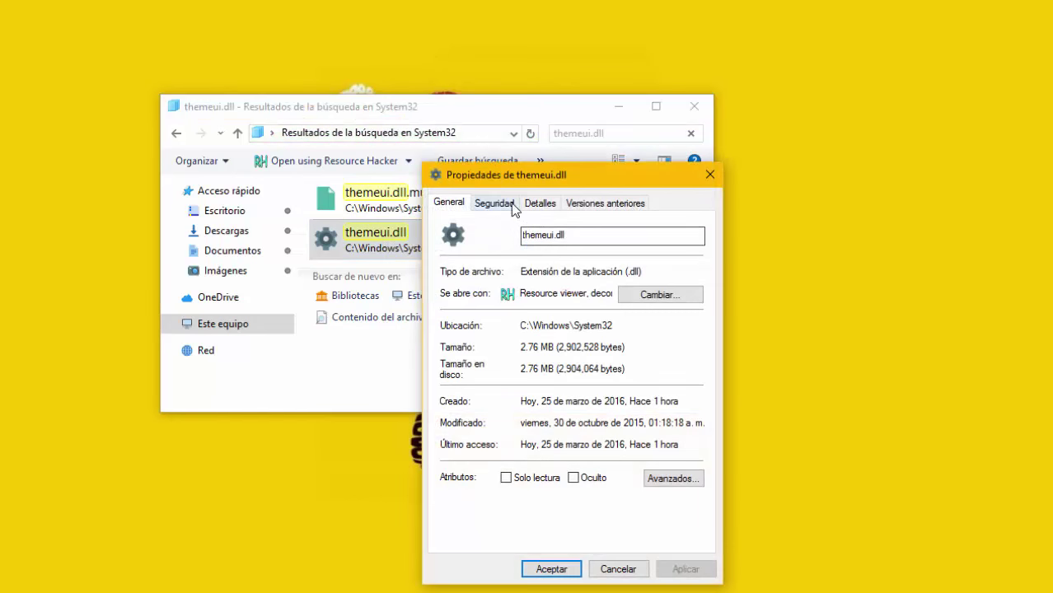
{"action": "left_click", "coordinate": [511, 206]}
{"action": "left_click", "coordinate": [656, 506]}
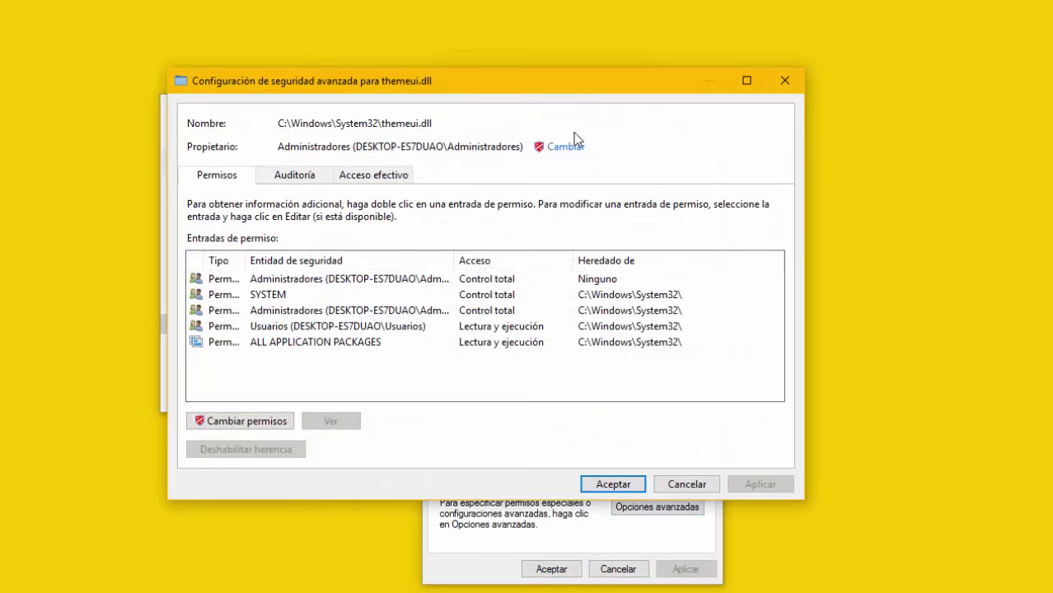
- Set the owner of themeui.dll to the Administradores group, apply the change, and close the file's properties
{"action": "left_click", "coordinate": [566, 148]}
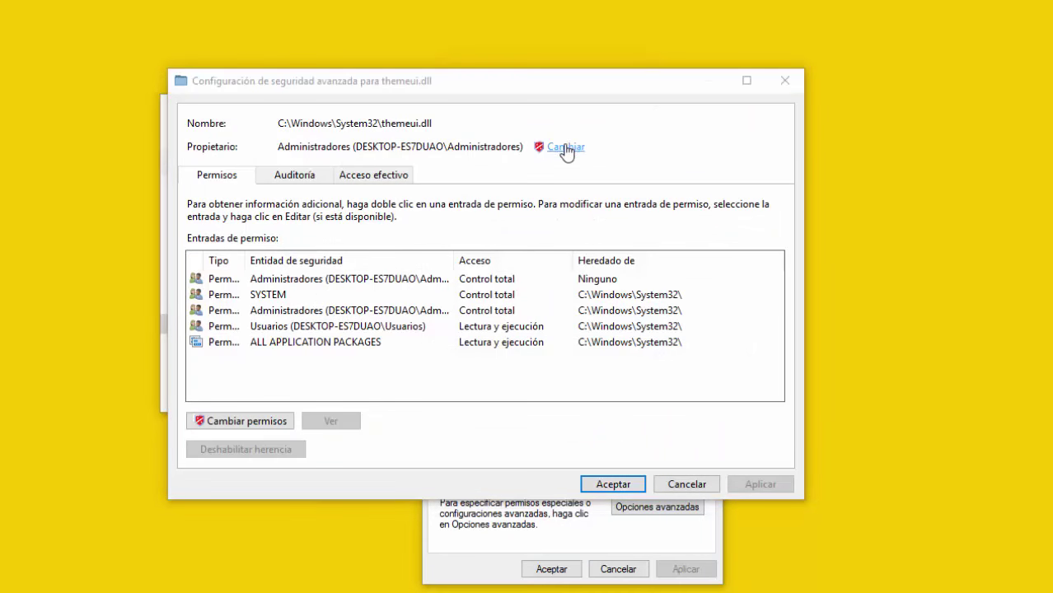
{"action": "left_click", "coordinate": [271, 285]}
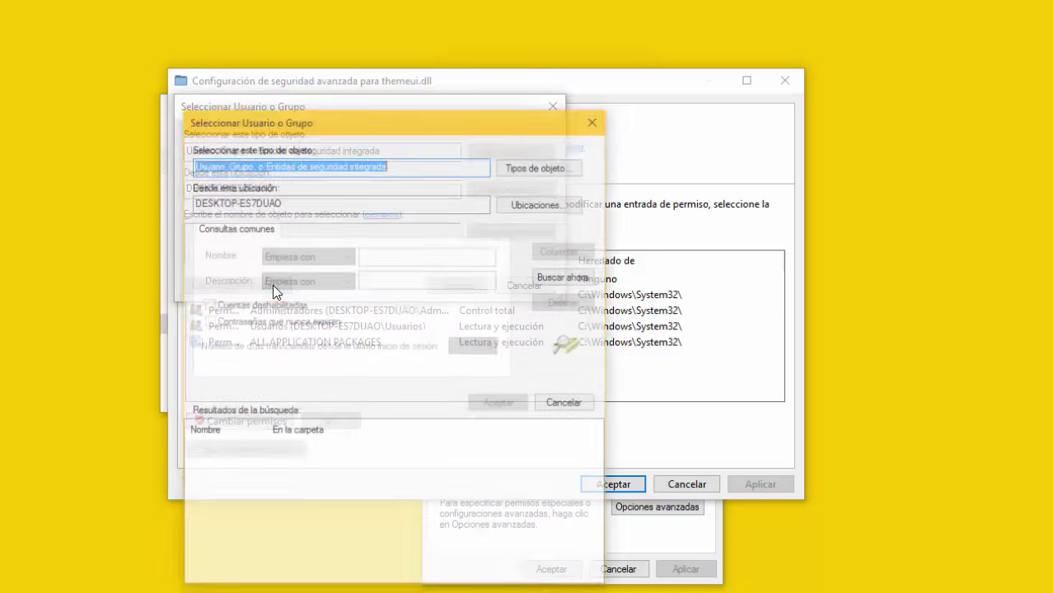
{"action": "left_click", "coordinate": [566, 277]}
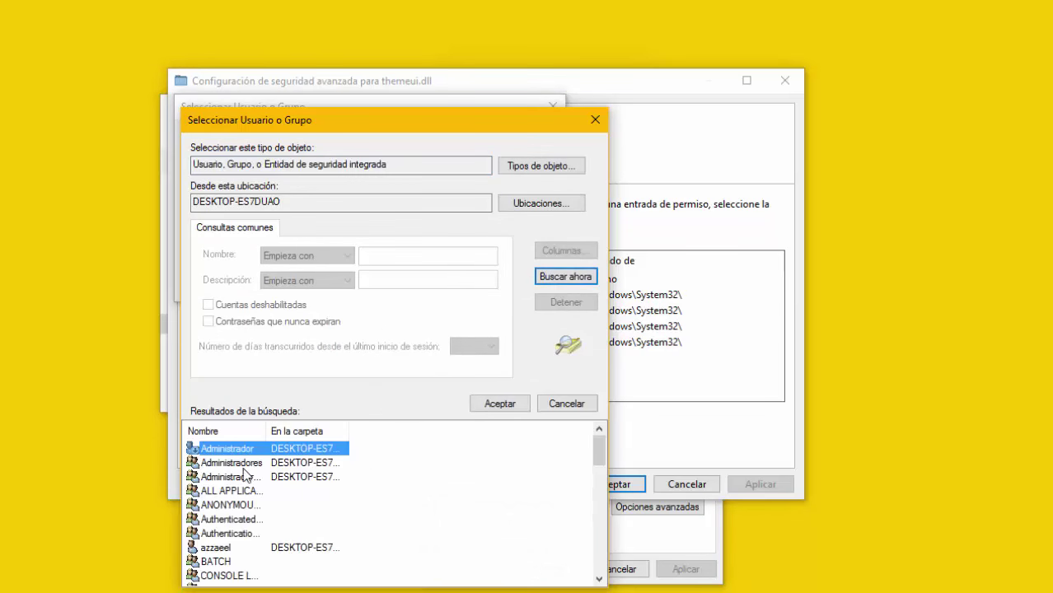
{"action": "left_click", "coordinate": [245, 464]}
{"action": "left_click", "coordinate": [495, 404]}
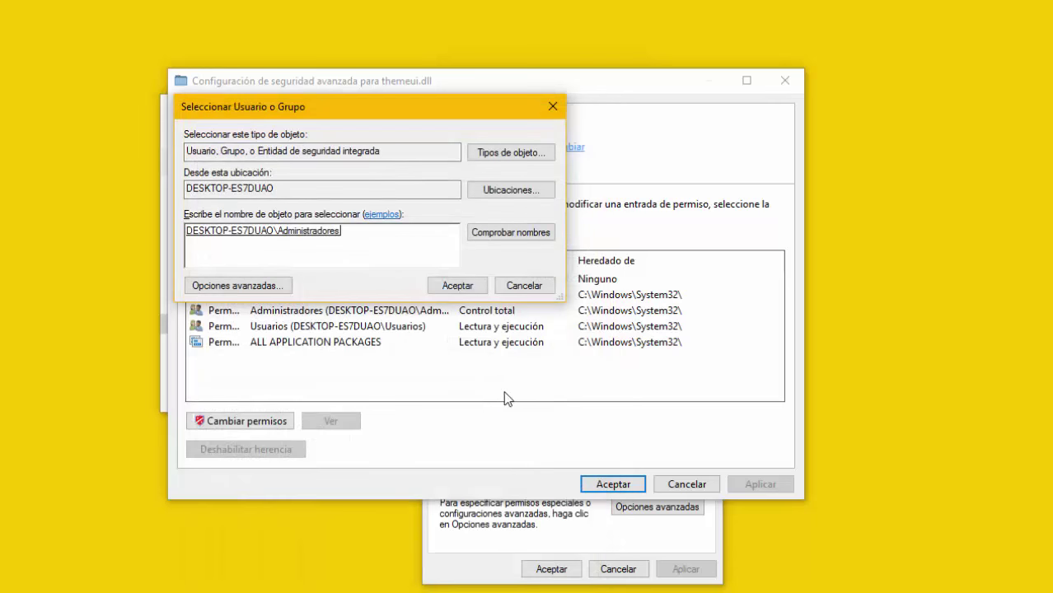
{"action": "left_click", "coordinate": [493, 285]}
{"action": "left_click", "coordinate": [744, 485]}
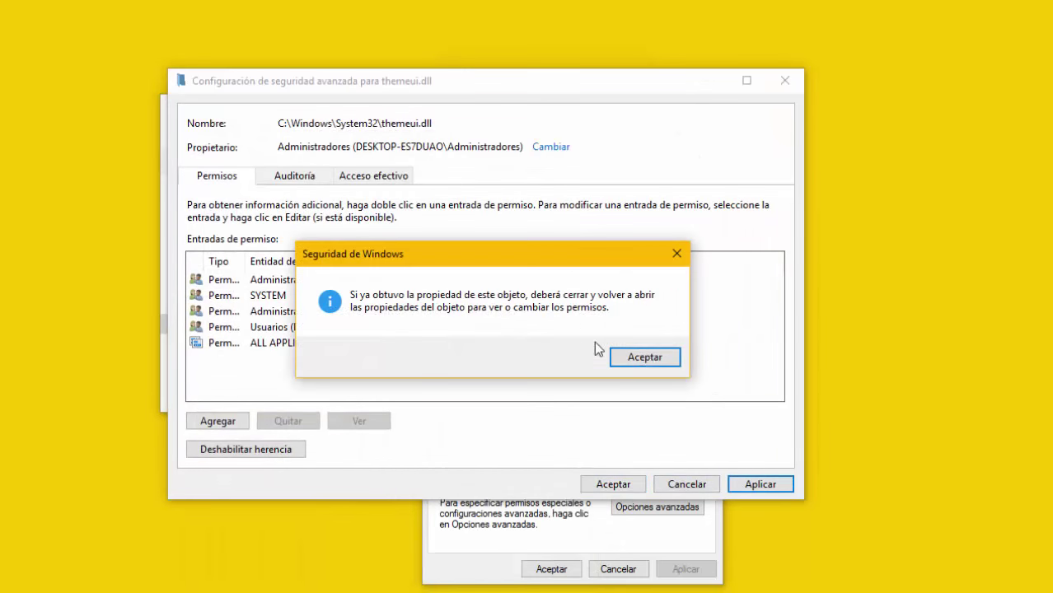
{"action": "left_click", "coordinate": [646, 356]}
{"action": "left_click", "coordinate": [616, 482]}
{"action": "left_click", "coordinate": [565, 570]}
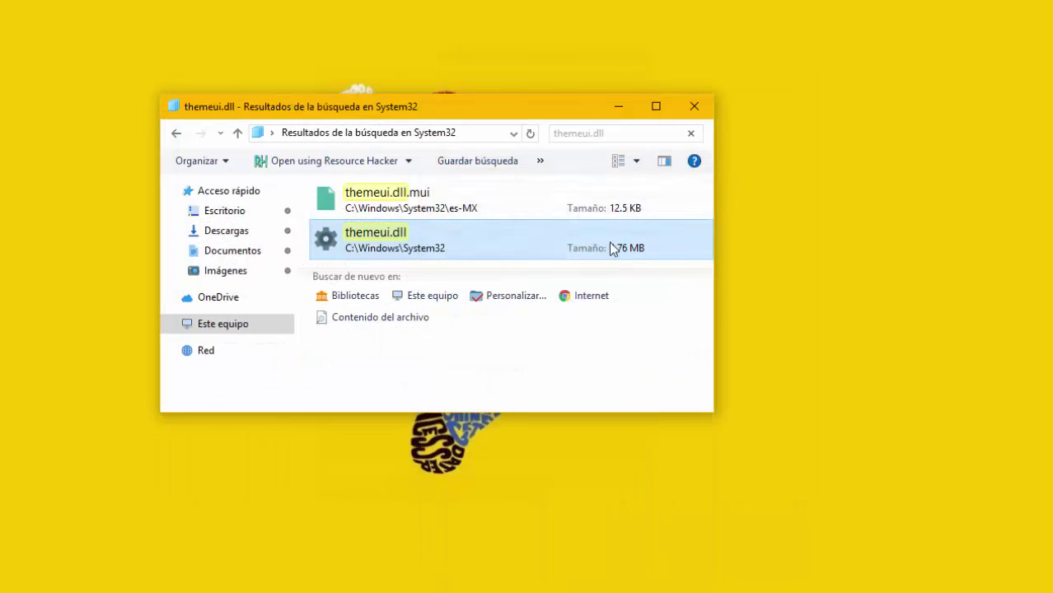
- Search System32 for uxinit.dll and open the file's advanced security settings
{"action": "left_click", "coordinate": [691, 134]}
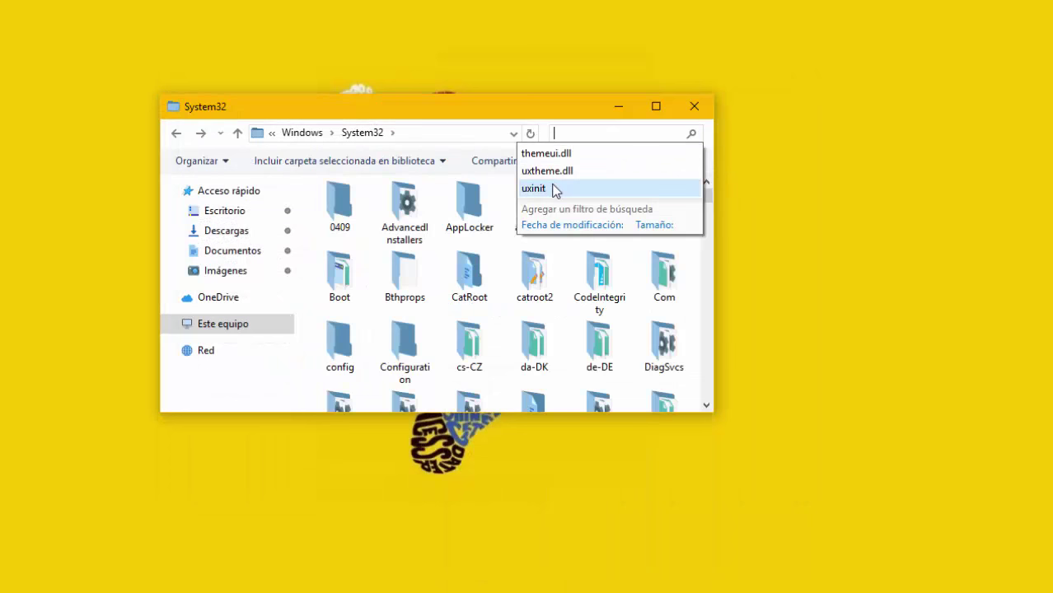
{"action": "left_click", "coordinate": [555, 189]}
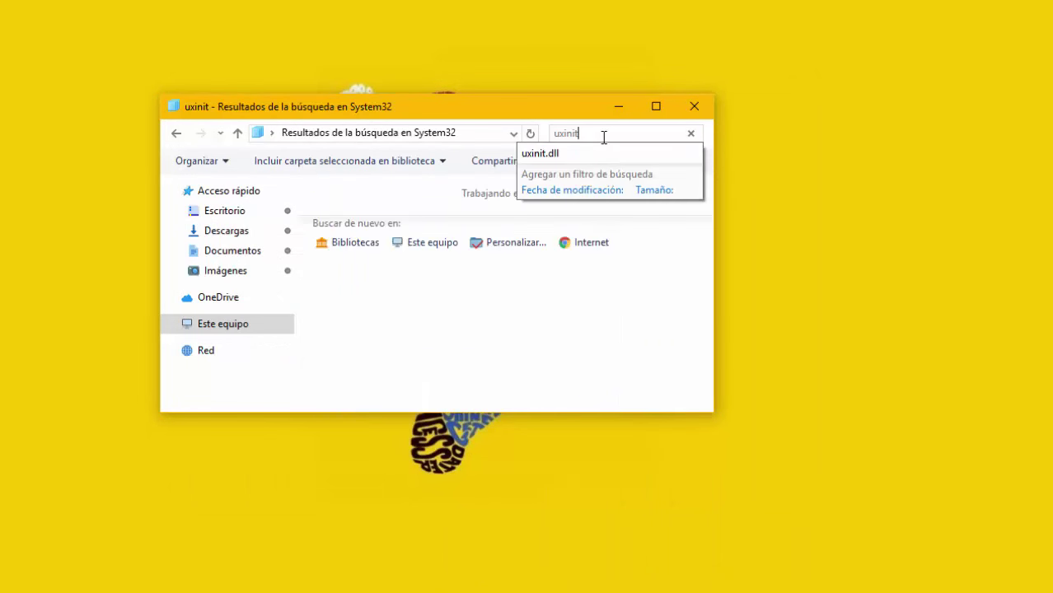
{"action": "type", "text": ".dll"}
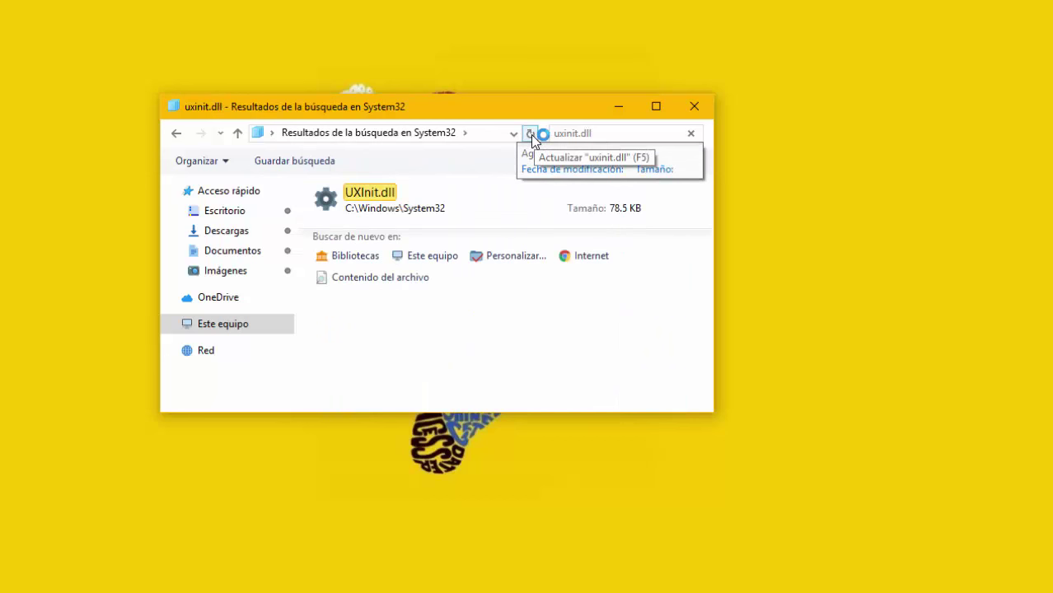
{"action": "left_click", "coordinate": [429, 202]}
{"action": "left_click", "coordinate": [530, 134]}
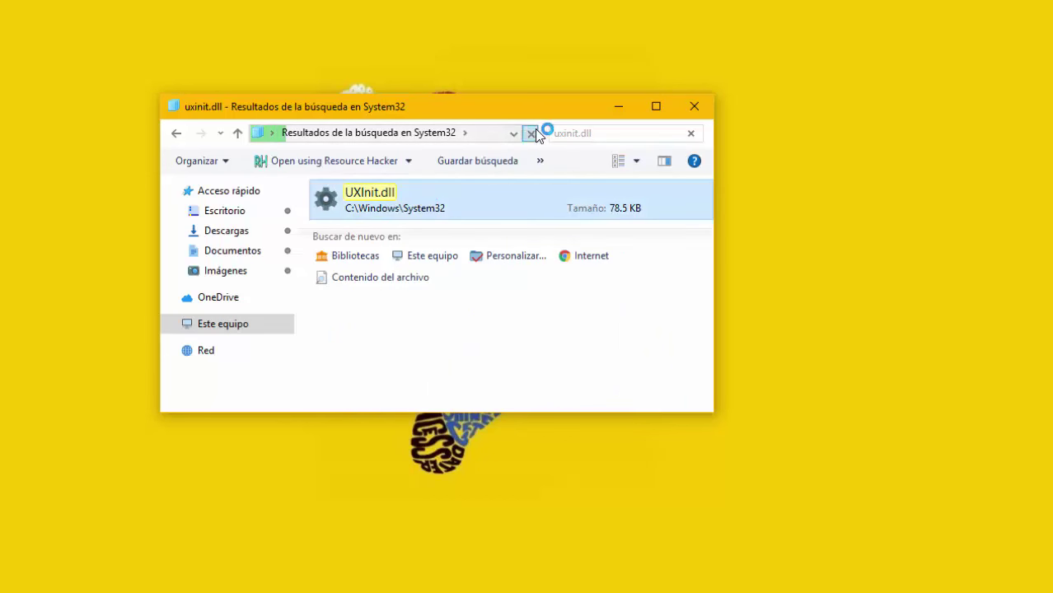
{"action": "right_click", "coordinate": [411, 201]}
{"action": "left_click", "coordinate": [494, 531]}
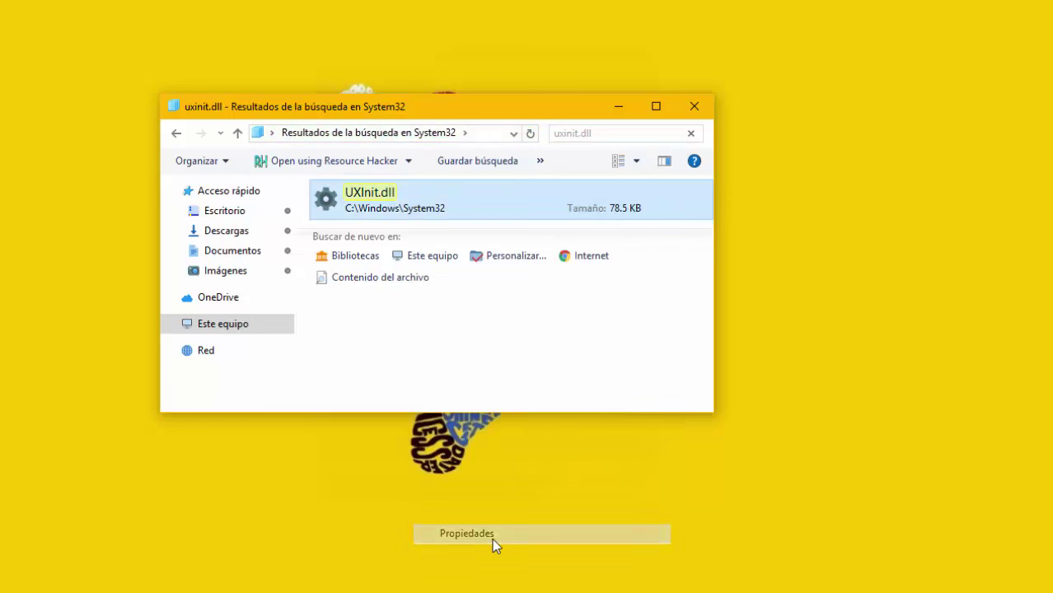
{"action": "left_click", "coordinate": [493, 208]}
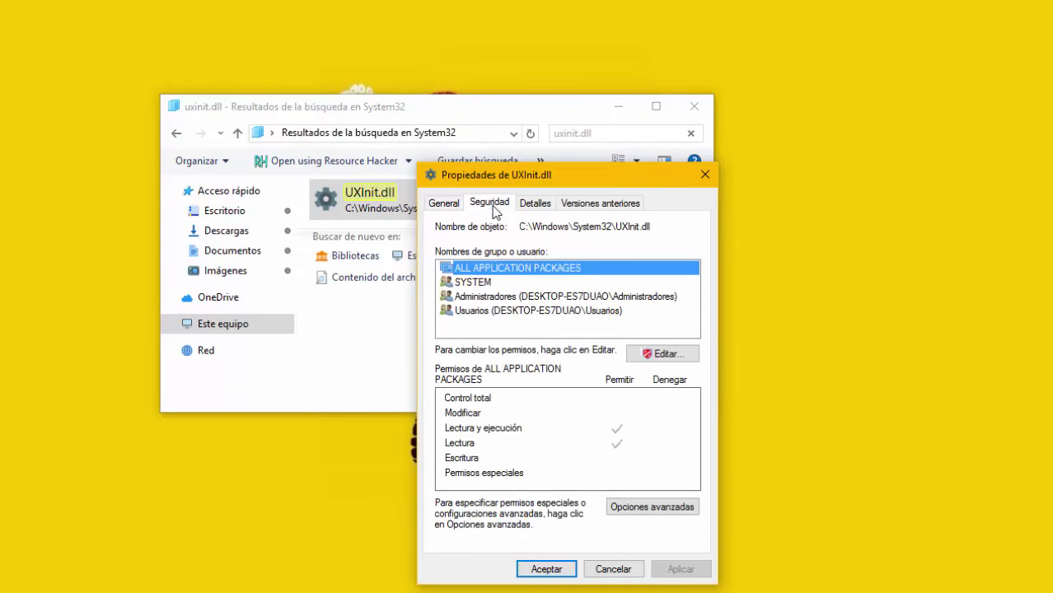
{"action": "left_click", "coordinate": [637, 506]}
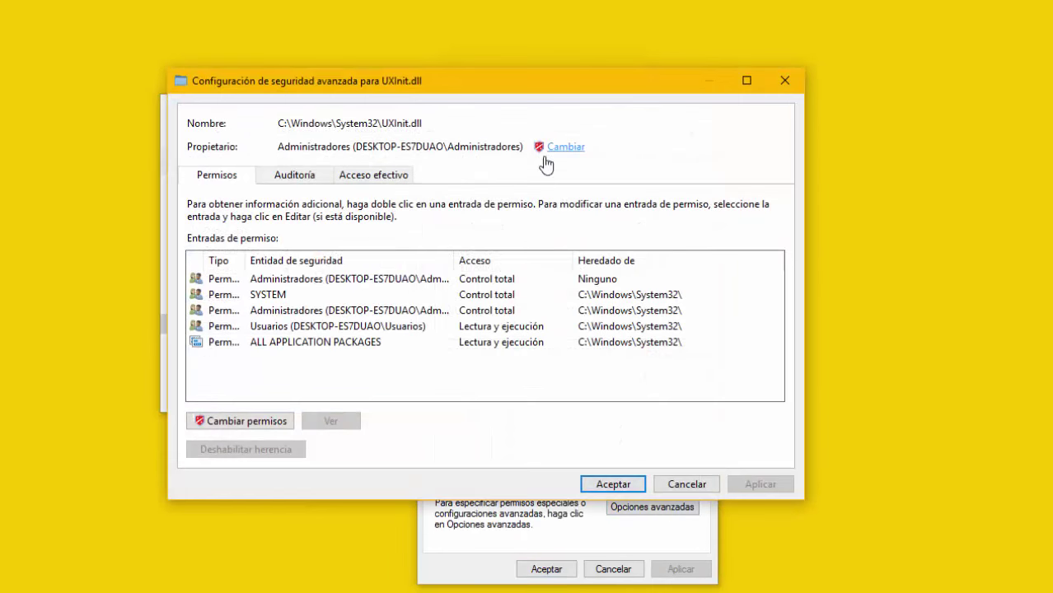
- Set the owner of UXInit.dll to the Administradores group, apply the change, and close the file's properties
{"action": "left_click", "coordinate": [544, 156]}
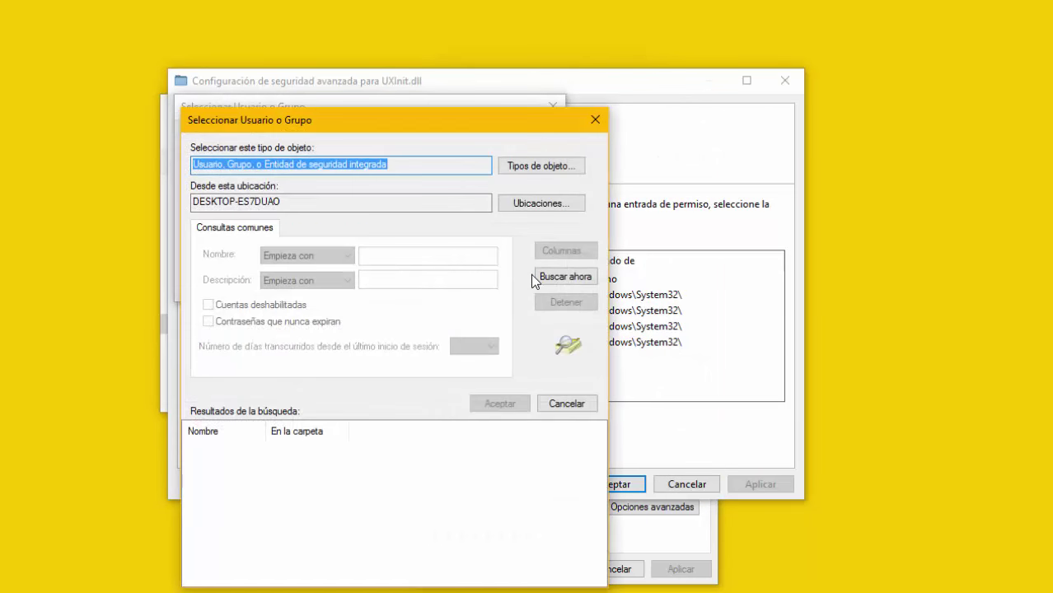
{"action": "left_click", "coordinate": [566, 276]}
{"action": "left_click", "coordinate": [229, 463]}
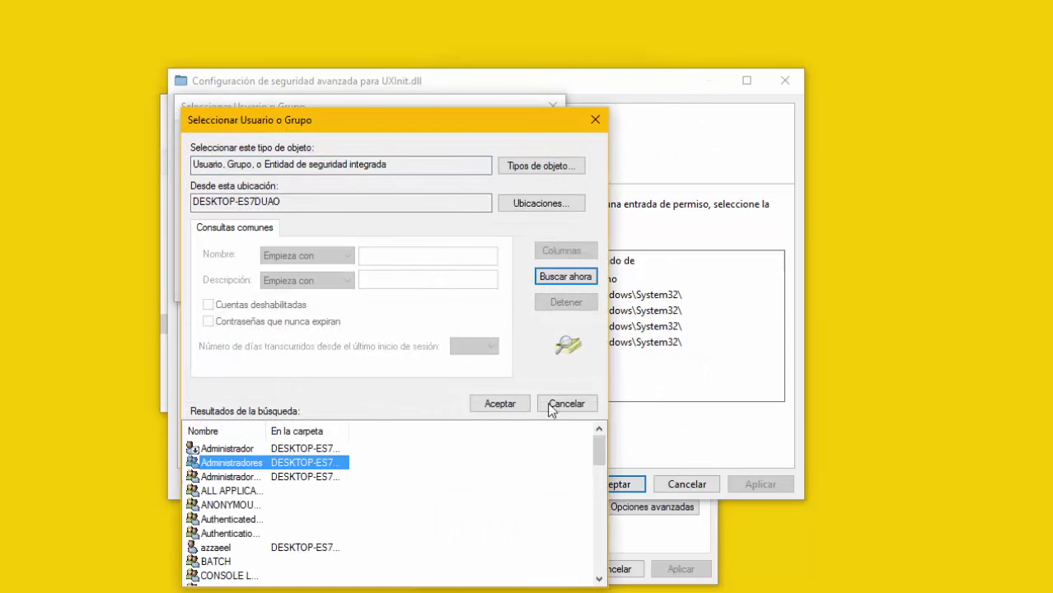
{"action": "left_click", "coordinate": [499, 404]}
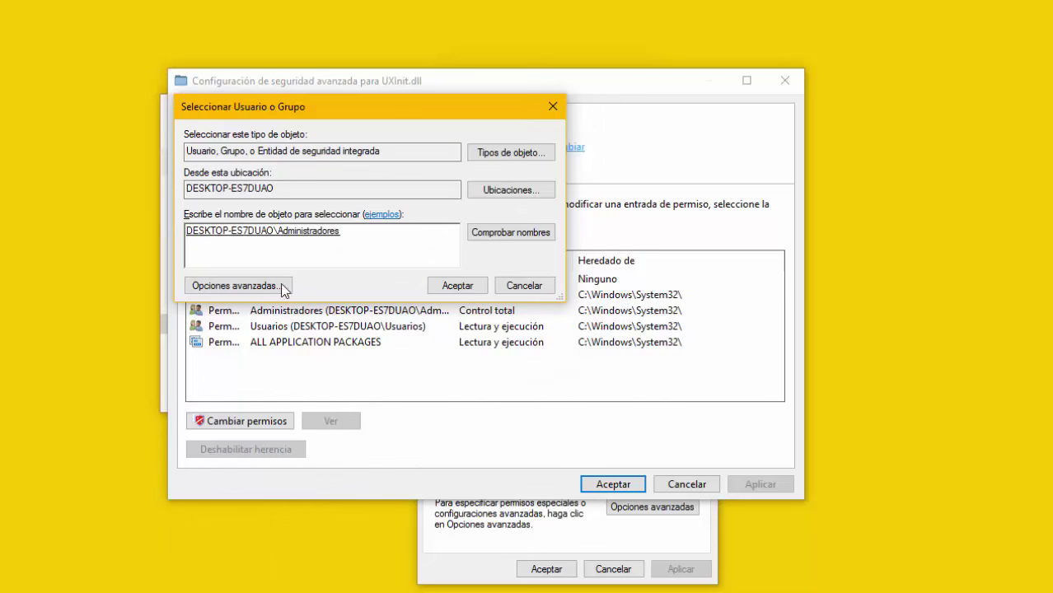
{"action": "left_click", "coordinate": [458, 285]}
{"action": "left_click", "coordinate": [751, 484]}
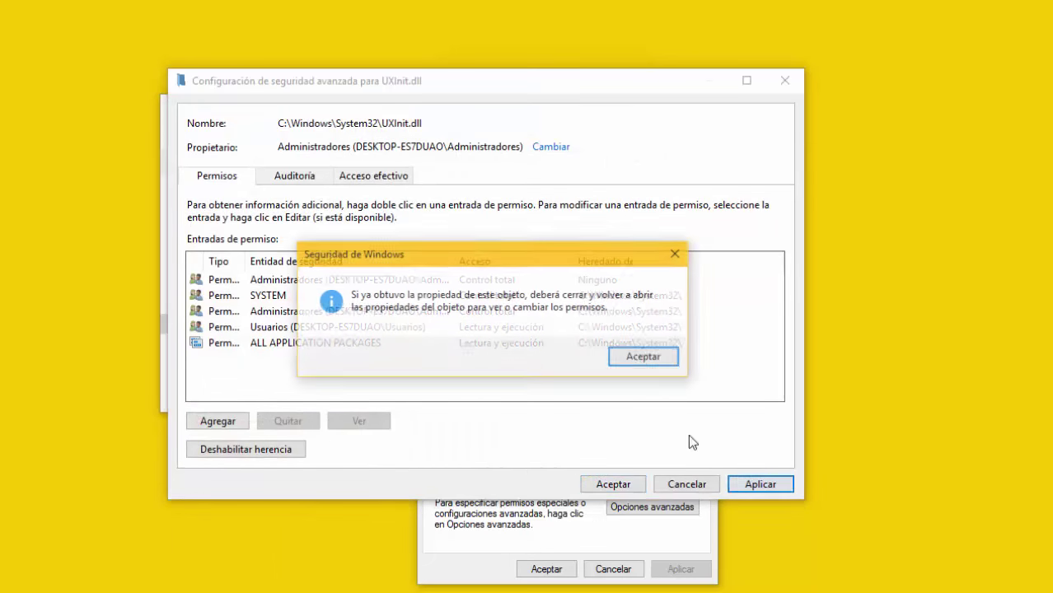
{"action": "left_click", "coordinate": [647, 364]}
{"action": "left_click", "coordinate": [624, 486]}
{"action": "left_click", "coordinate": [548, 569]}
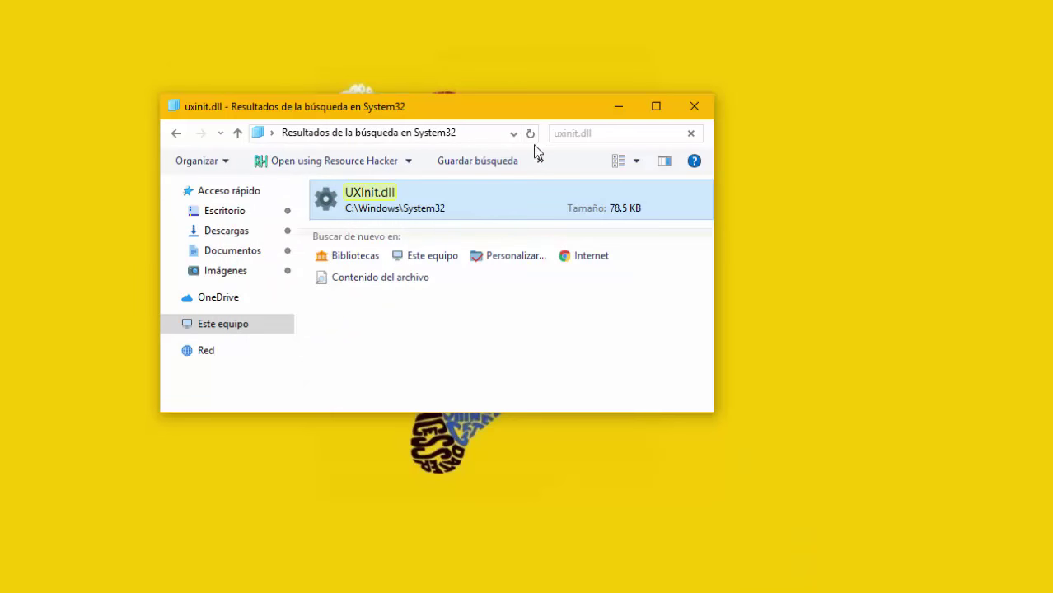
- Clear the System32 search and open Theme Patcher's File Patch x64 folder in a window beside System32
{"action": "left_click", "coordinate": [691, 133]}
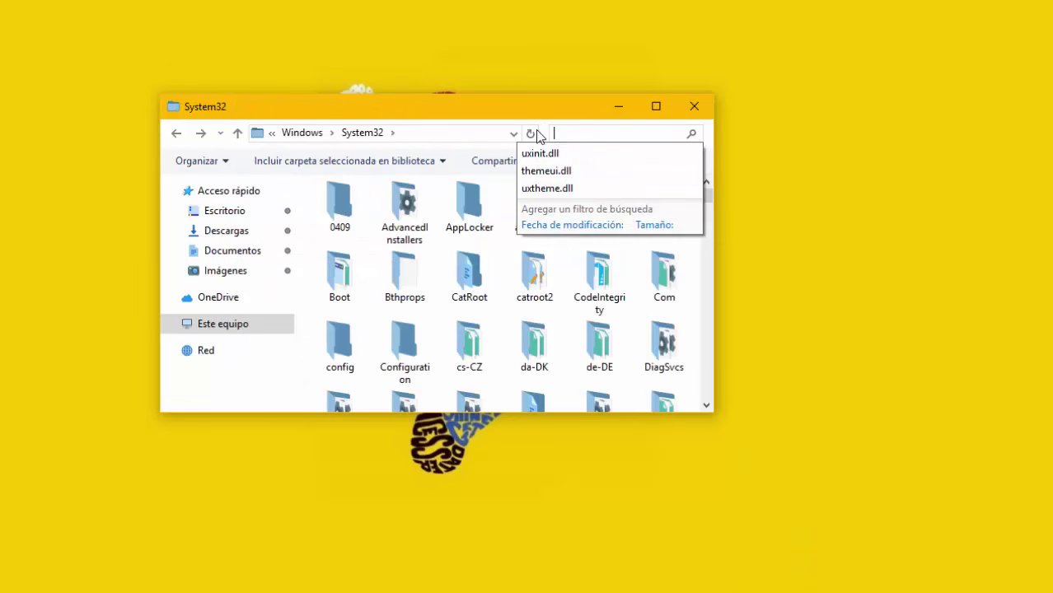
{"action": "left_click_drag", "start_coordinate": [510, 109], "coordinate": [792, 117]}
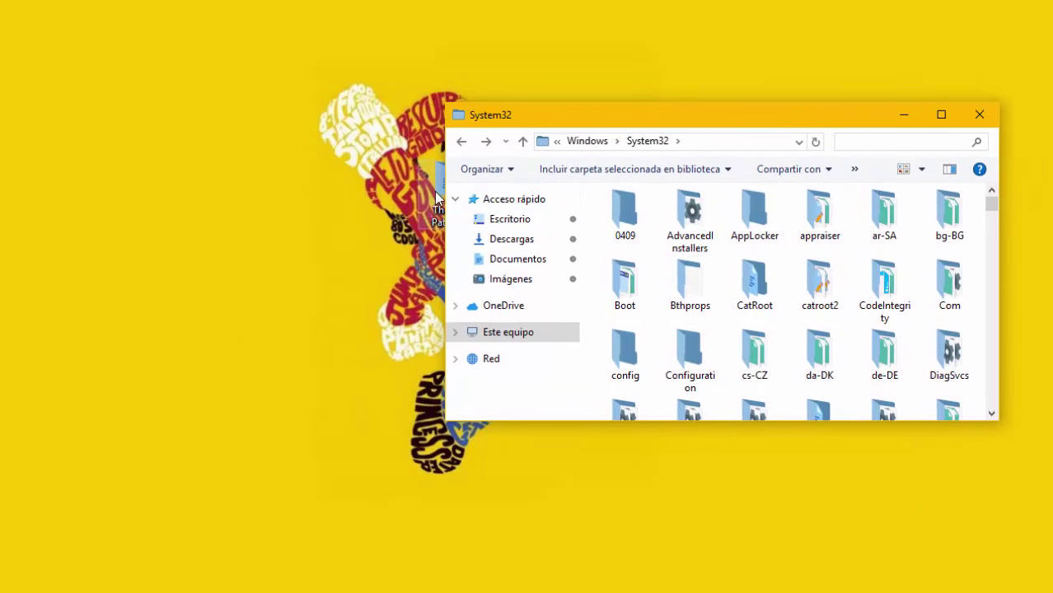
{"action": "left_click_drag", "start_coordinate": [439, 201], "coordinate": [283, 211]}
{"action": "double_click", "coordinate": [323, 194]}
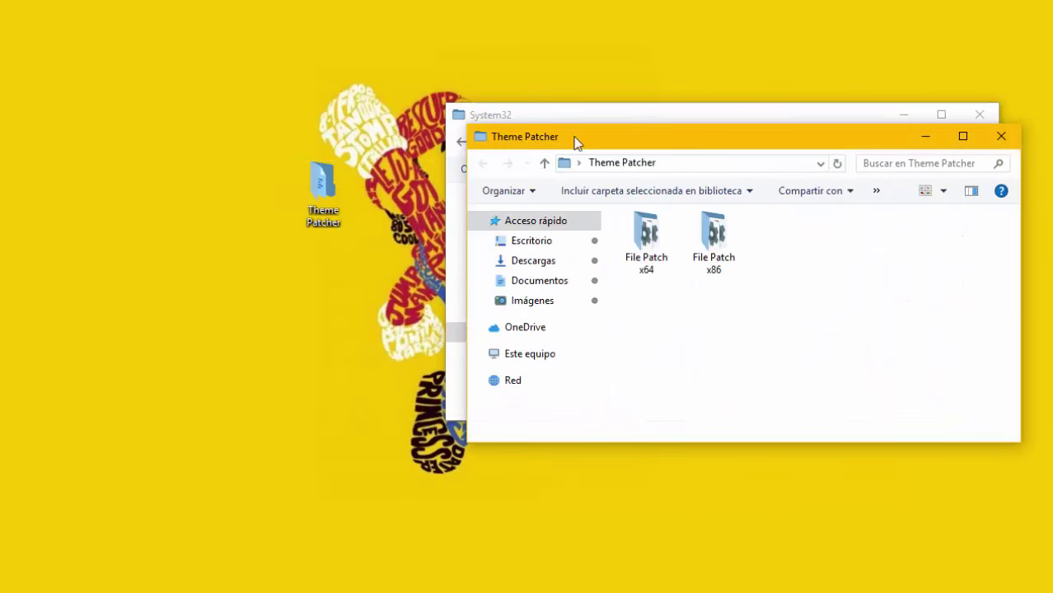
{"action": "left_click_drag", "start_coordinate": [656, 144], "coordinate": [124, 117]}
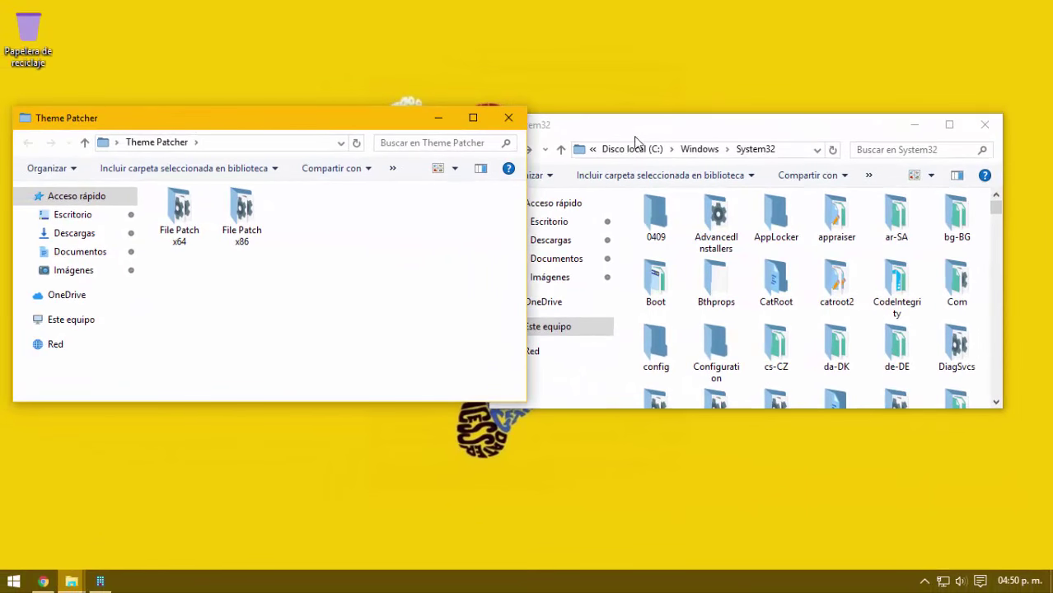
{"action": "left_click_drag", "start_coordinate": [620, 128], "coordinate": [638, 123]}
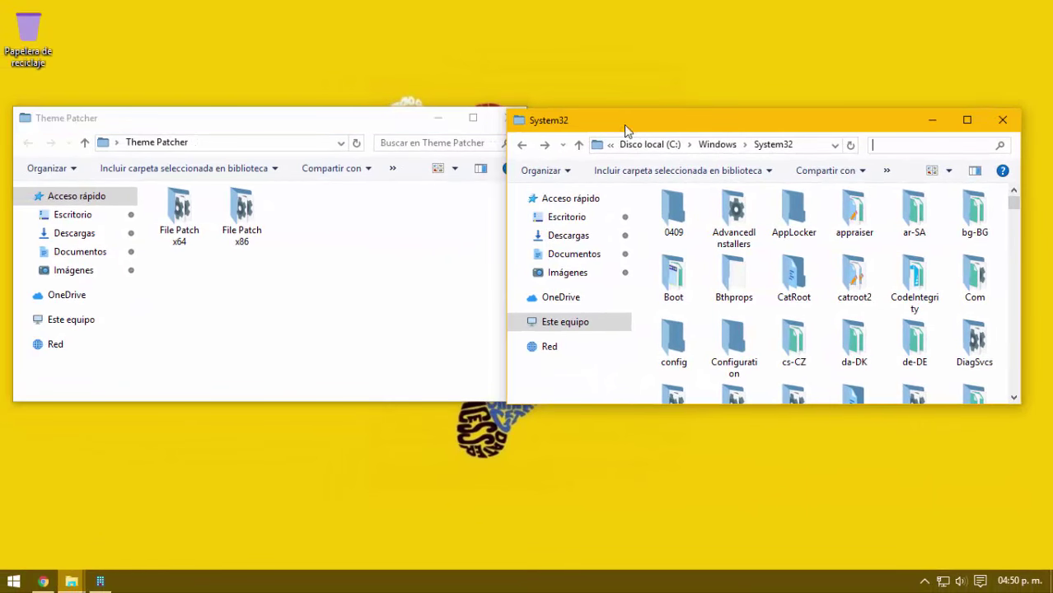
{"action": "left_click", "coordinate": [168, 216]}
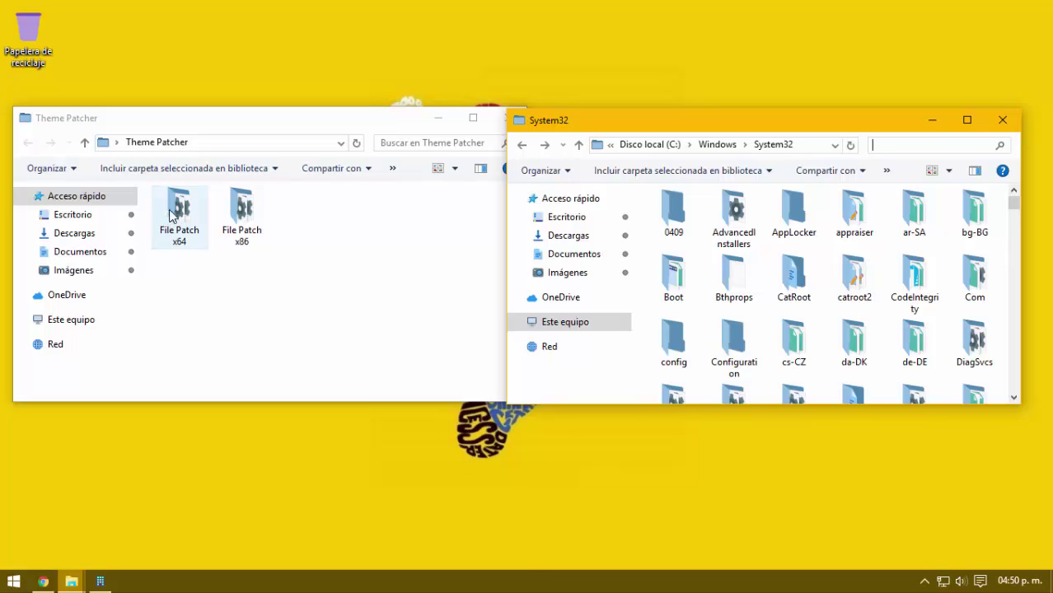
{"action": "double_click", "coordinate": [170, 212]}
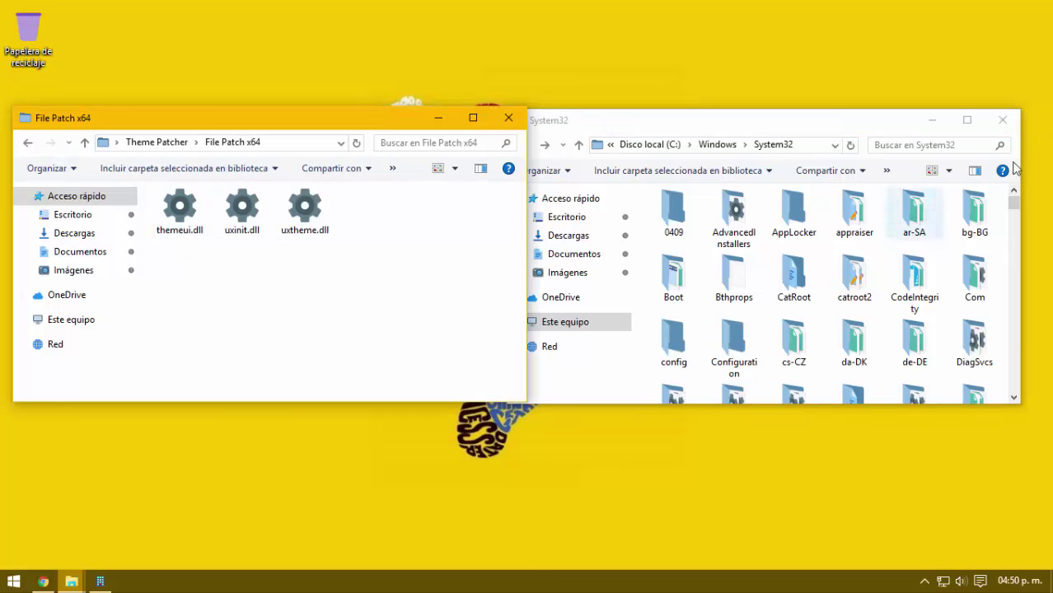
- Search System32 for uxtheme.dll and start renaming the DLL file
{"action": "left_click", "coordinate": [911, 153]}
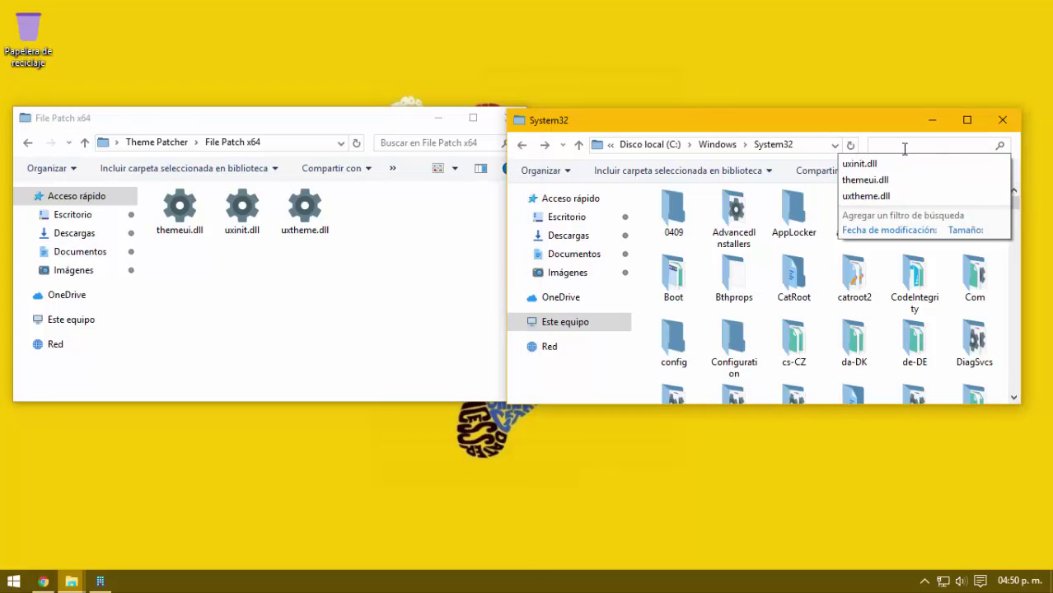
{"action": "left_click", "coordinate": [866, 196]}
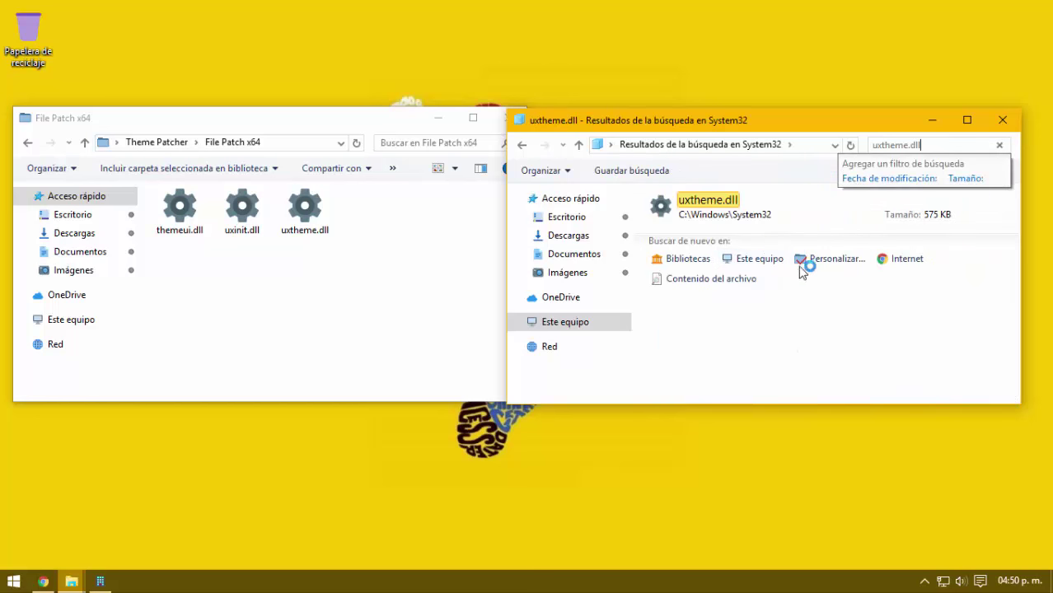
{"action": "left_click", "coordinate": [742, 211]}
{"action": "right_click", "coordinate": [751, 214]}
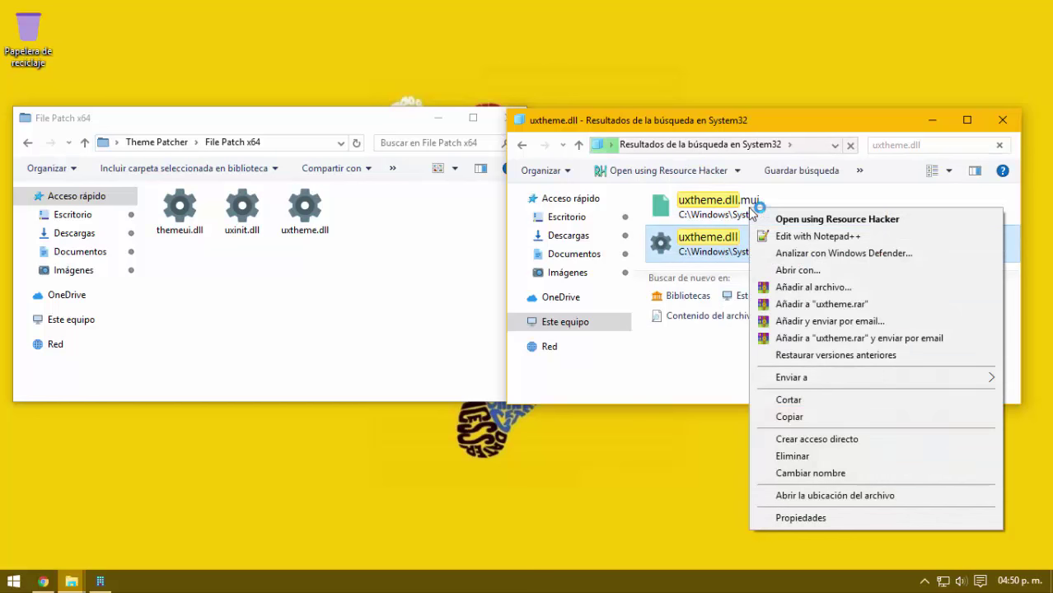
{"action": "left_click", "coordinate": [816, 471]}
{"action": "key", "text": "Right"}
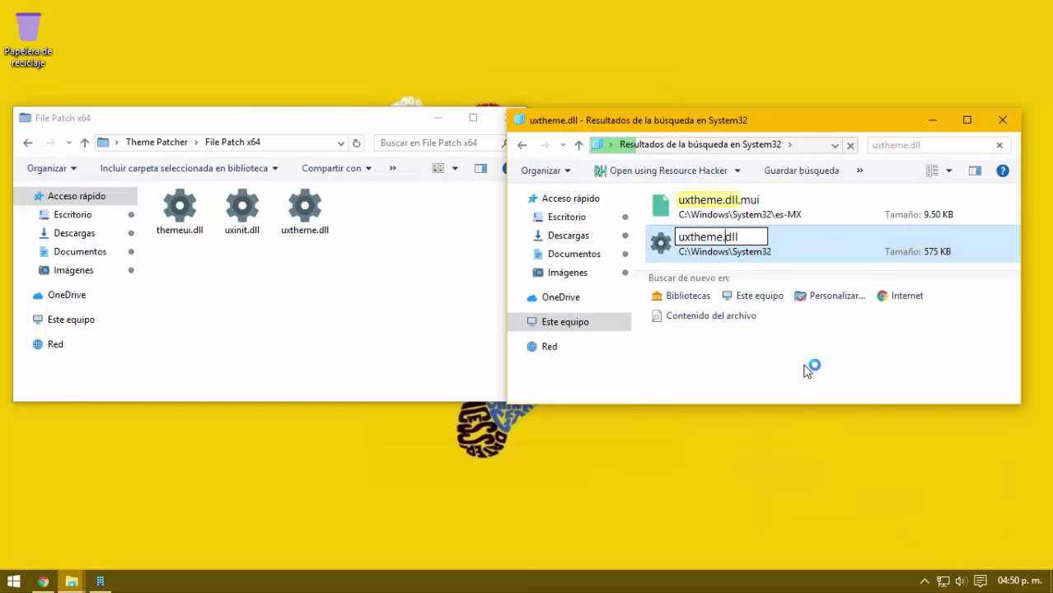
{"action": "key", "text": "shift+Home"}
{"action": "key", "text": "BackSpace"}
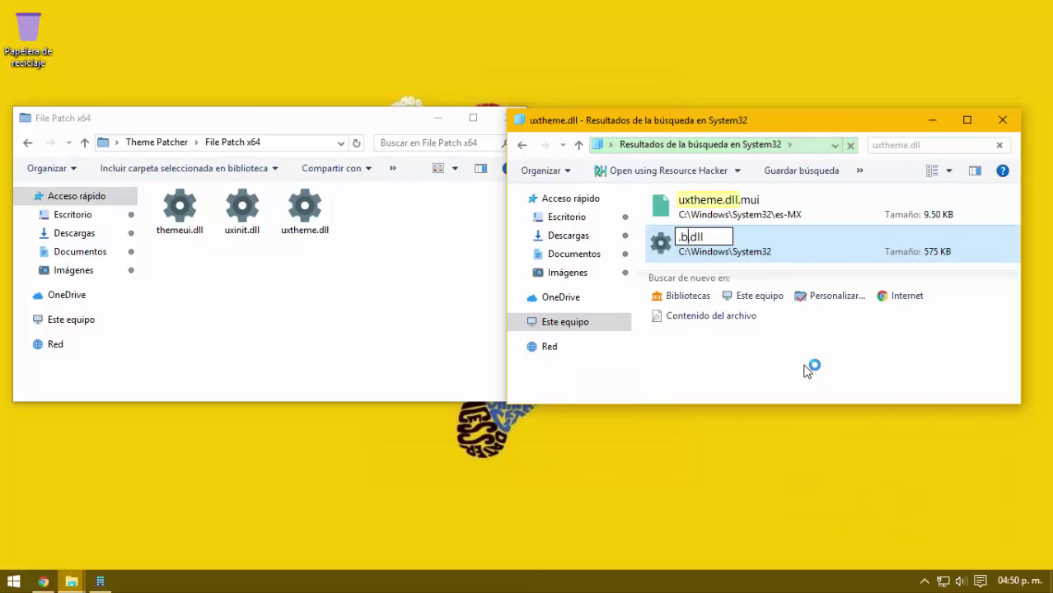
{"action": "type", "text": ".back"}
{"action": "key", "text": "BackSpace"}
{"action": "key", "text": "BackSpace"}
{"action": "key", "text": "BackSpace"}
{"action": "key", "text": "BackSpace"}
{"action": "key", "text": "BackSpace"}
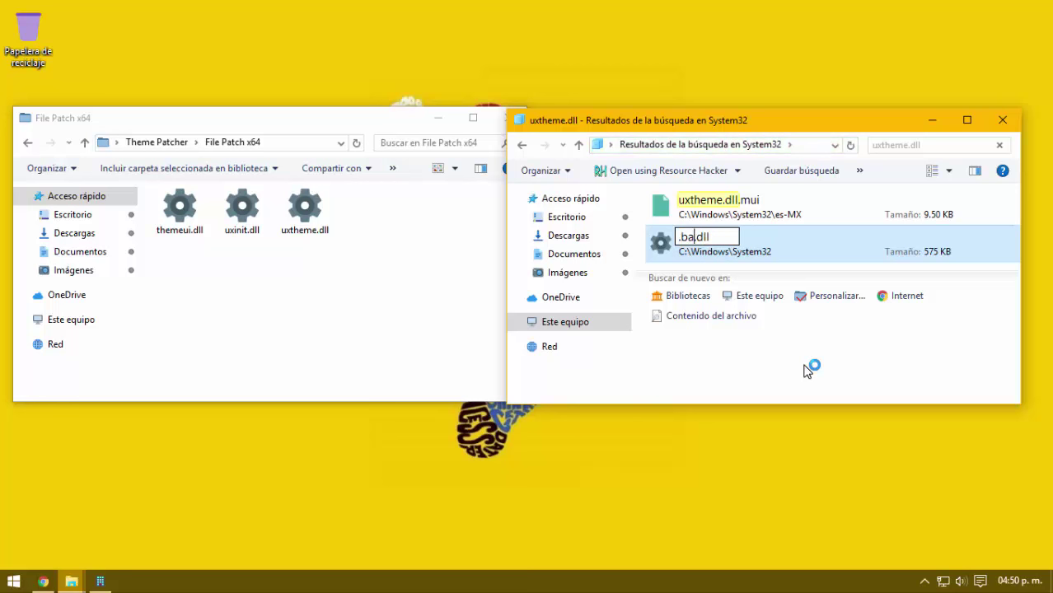
{"action": "key", "text": "ctrl+z"}
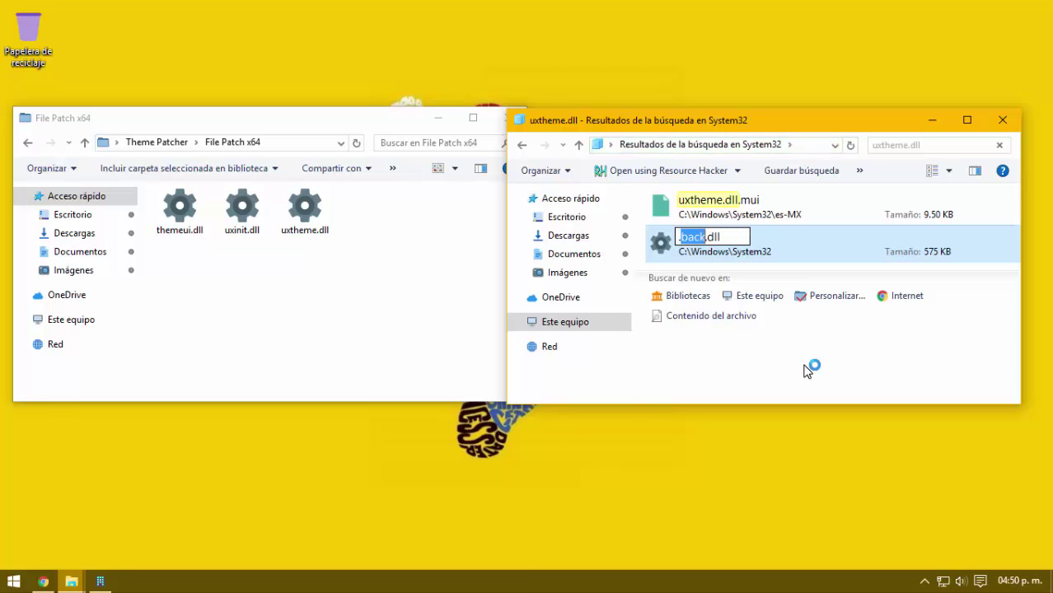
{"action": "key", "text": "BackSpace"}
- Rename System32's uxtheme.dll as uxtheme.dll.back, accepting the extension change and granting administrator permission
{"action": "type", "text": "uxtheme.dll"}
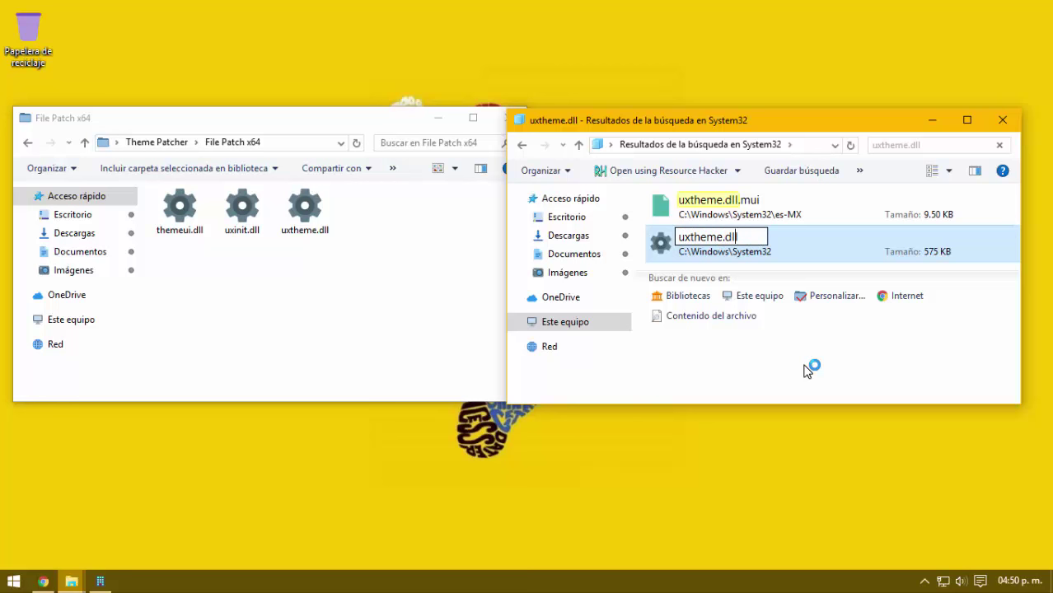
{"action": "type", "text": ".back"}
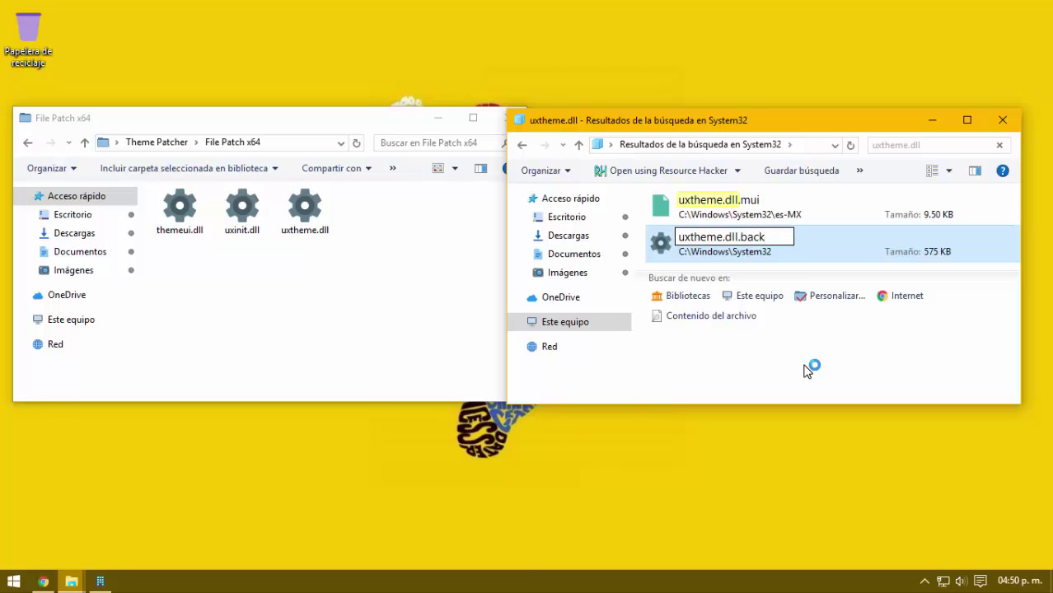
{"action": "key", "text": "Return"}
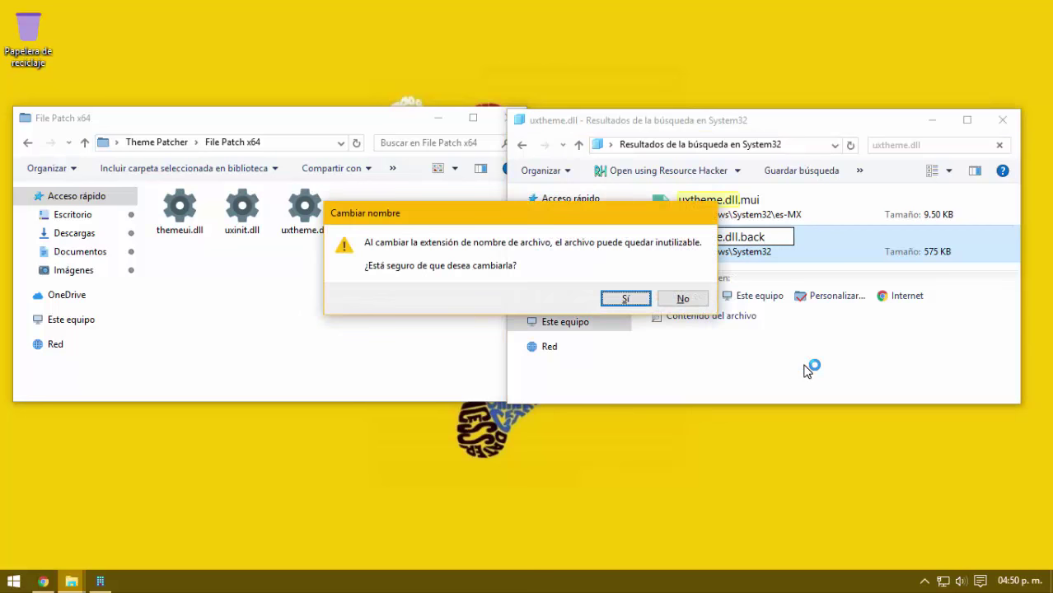
{"action": "left_click", "coordinate": [624, 300]}
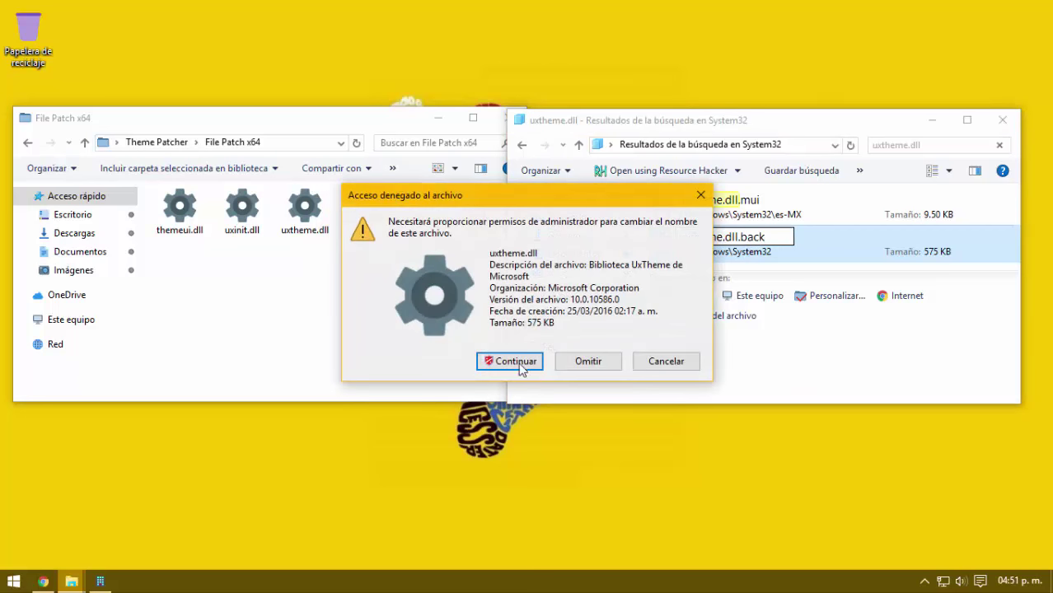
{"action": "left_click", "coordinate": [506, 364]}
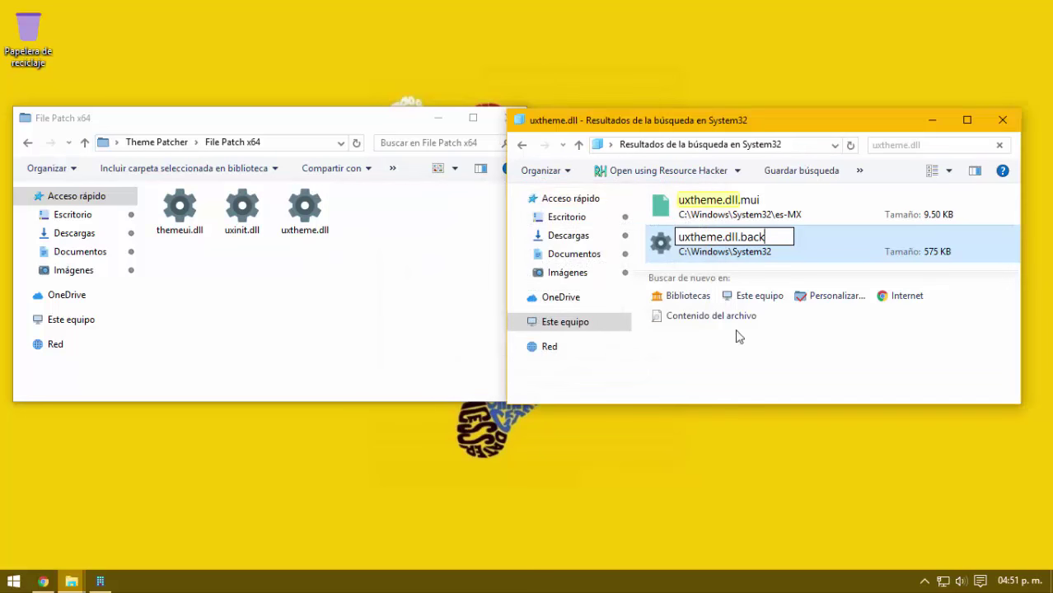
- Search System32 for uxinit.dll and rename the file as UXInit.dll.back, accepting the extension change and granting administrator permission
{"action": "left_click", "coordinate": [1000, 146]}
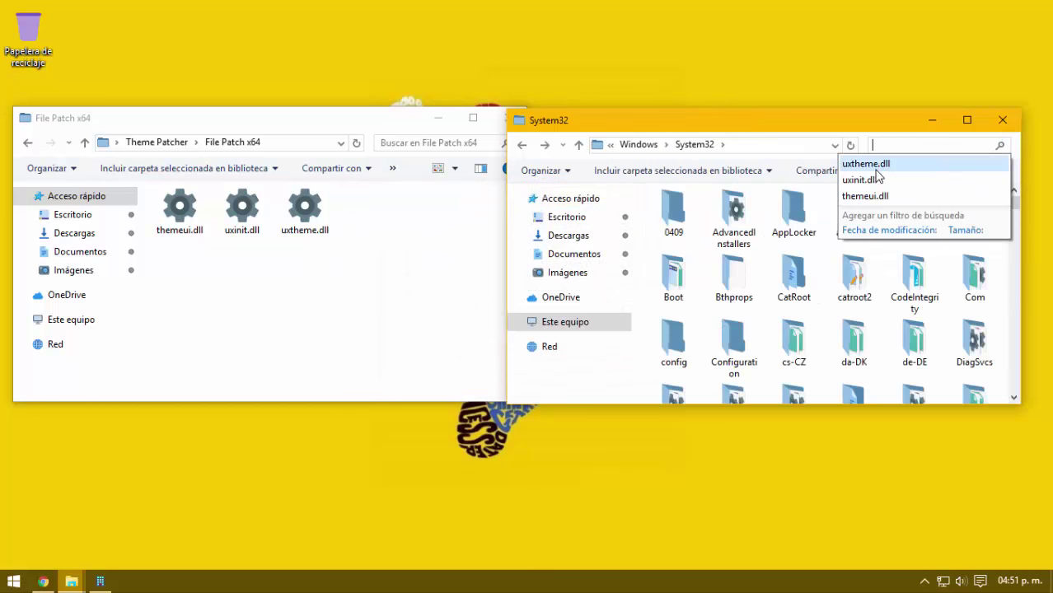
{"action": "left_click", "coordinate": [859, 180]}
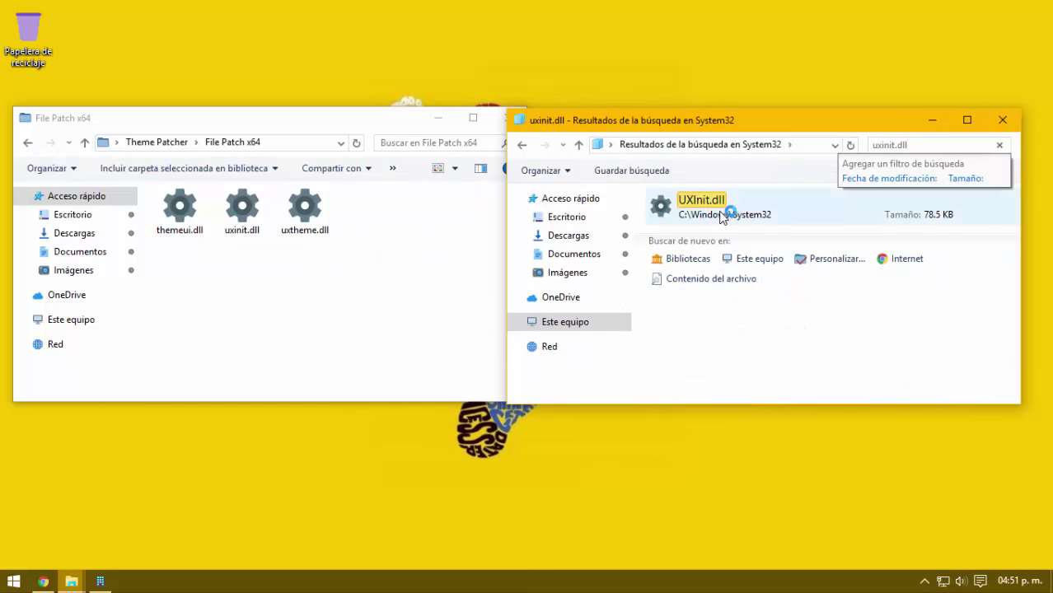
{"action": "left_click", "coordinate": [710, 210]}
{"action": "right_click", "coordinate": [725, 206]}
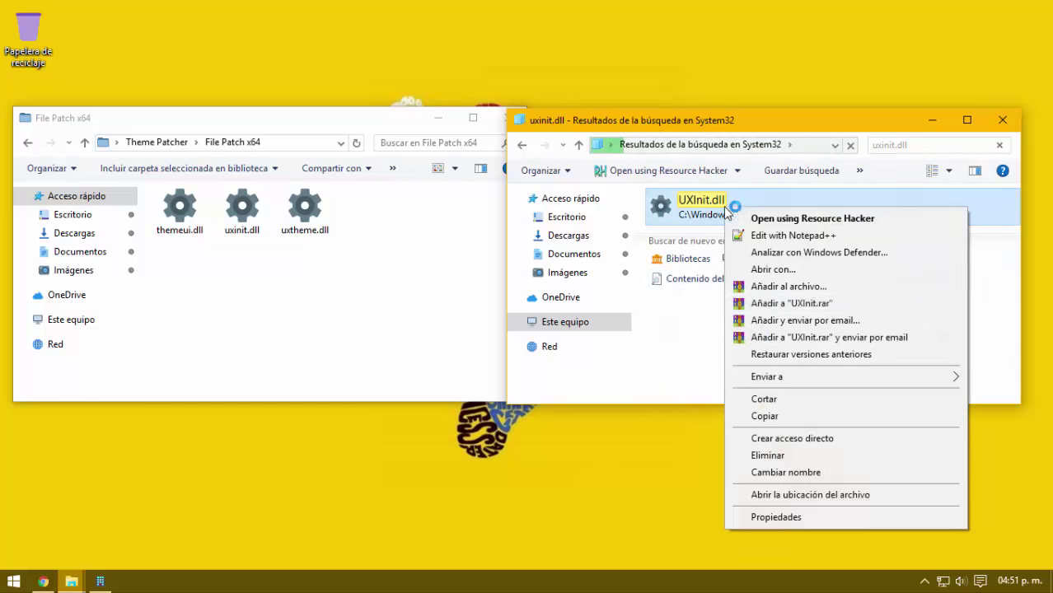
{"action": "left_click", "coordinate": [775, 474]}
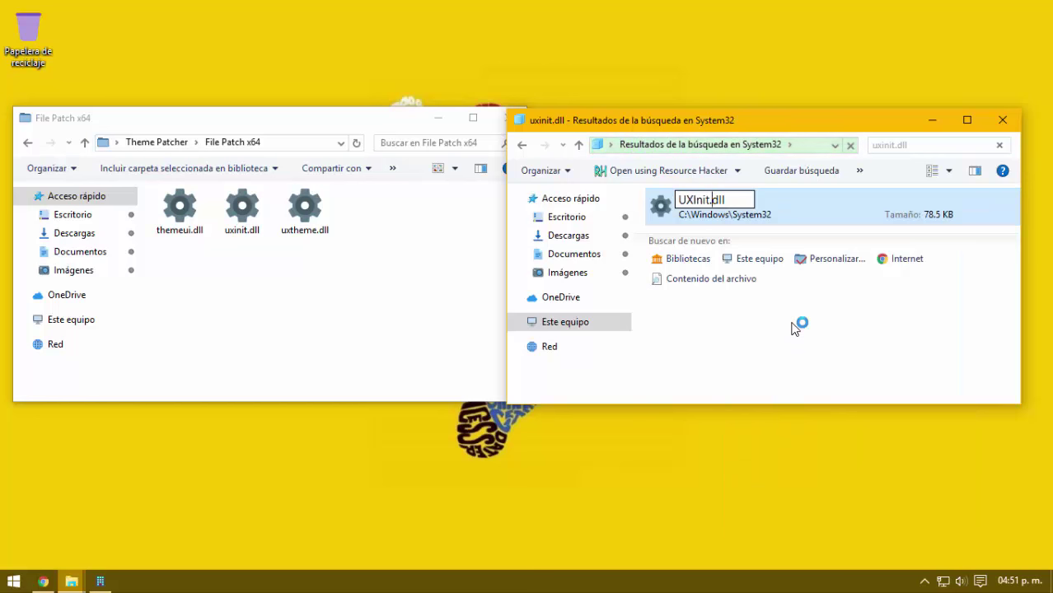
{"action": "key", "text": "End"}
{"action": "type", "text": ".back"}
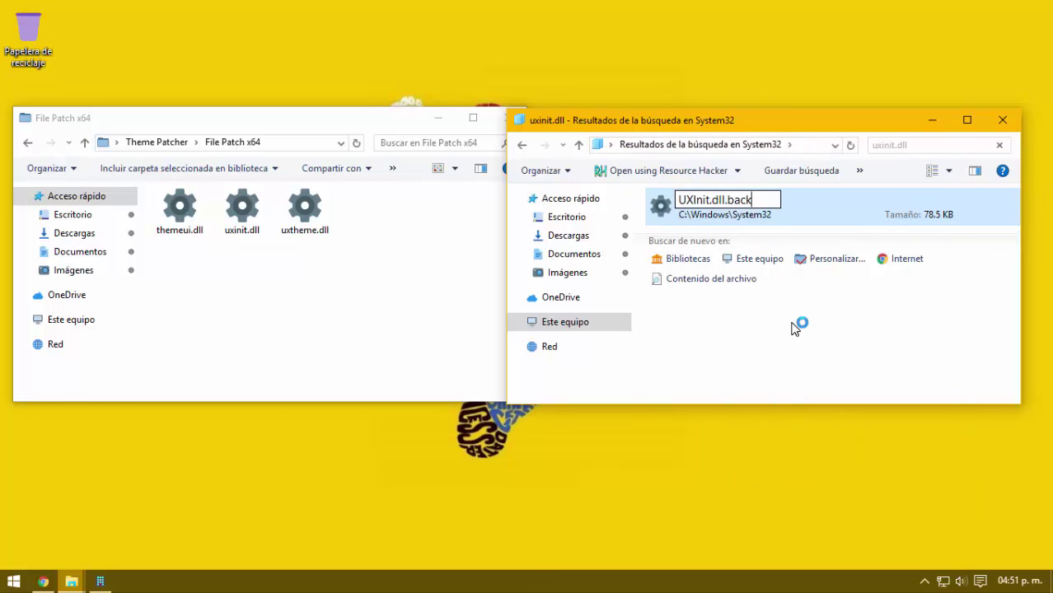
{"action": "key", "text": "Return"}
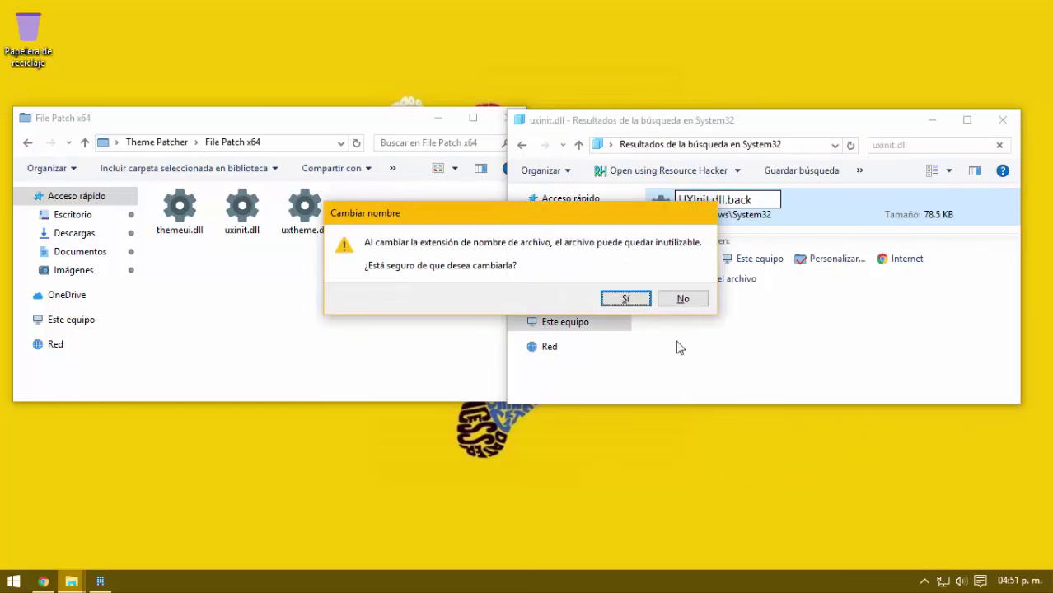
{"action": "left_click", "coordinate": [626, 300]}
{"action": "left_click", "coordinate": [601, 360]}
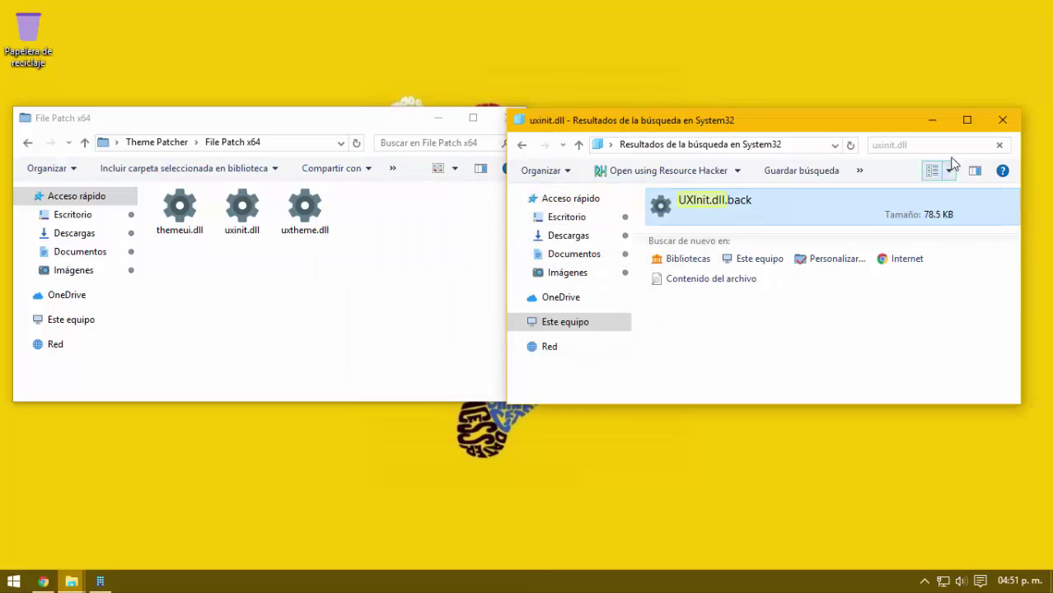
- Search System32 for themeui.dll and rename the DLL file as themeui.dll.back, accepting the extension change and granting administrator permission
{"action": "left_click", "coordinate": [1000, 145]}
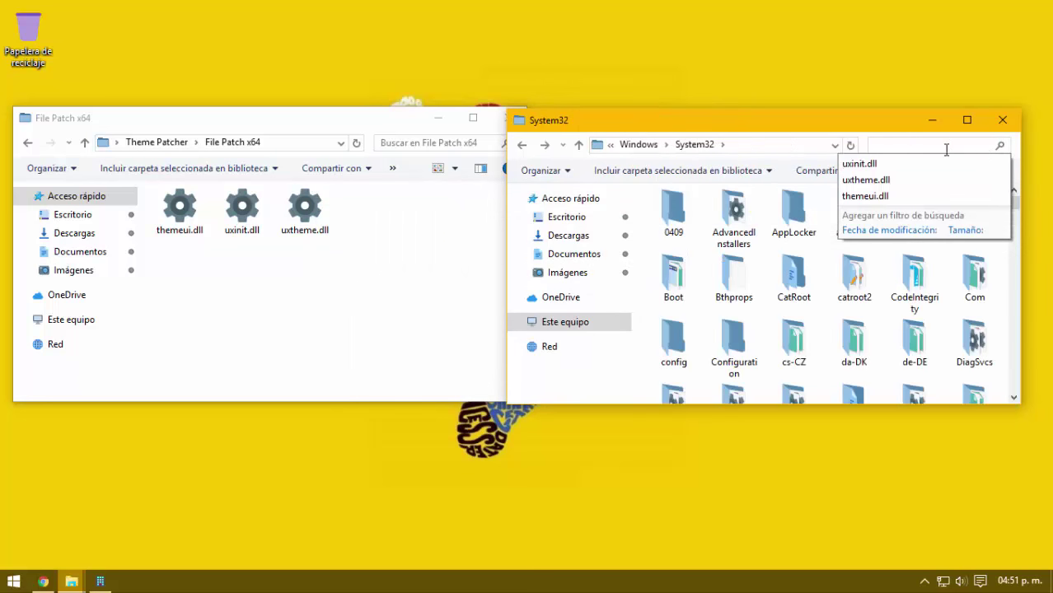
{"action": "left_click", "coordinate": [865, 196]}
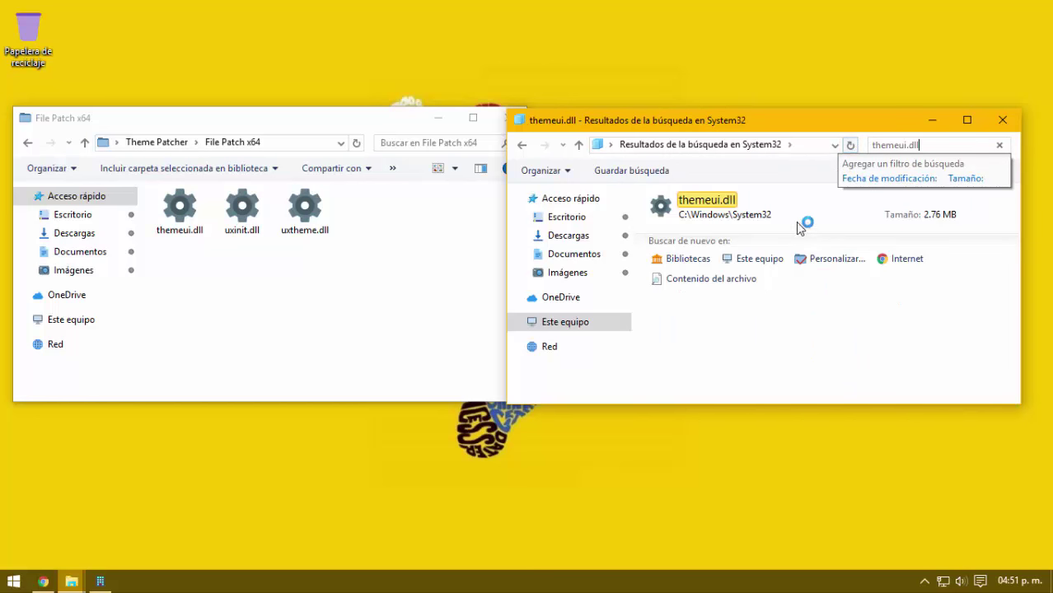
{"action": "left_click", "coordinate": [804, 220]}
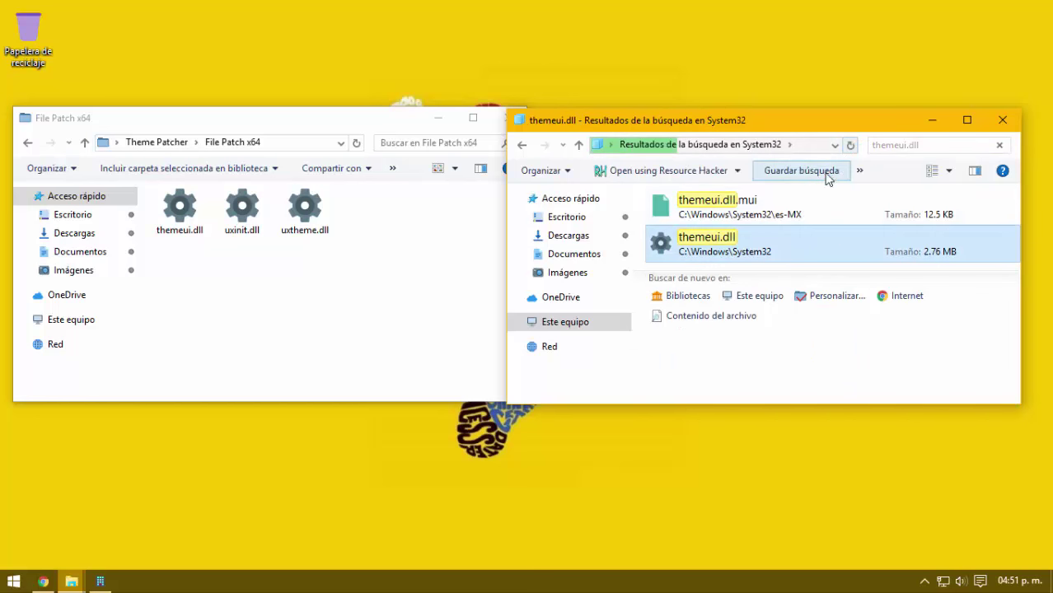
{"action": "right_click", "coordinate": [725, 244]}
{"action": "left_click", "coordinate": [780, 504]}
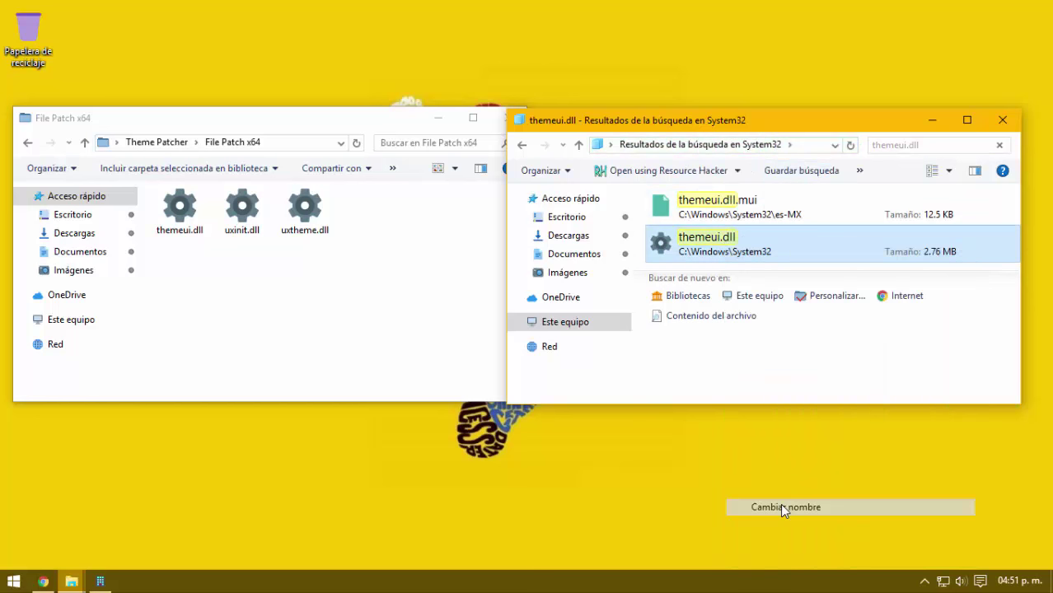
{"action": "key", "text": "End"}
{"action": "type", "text": "."}
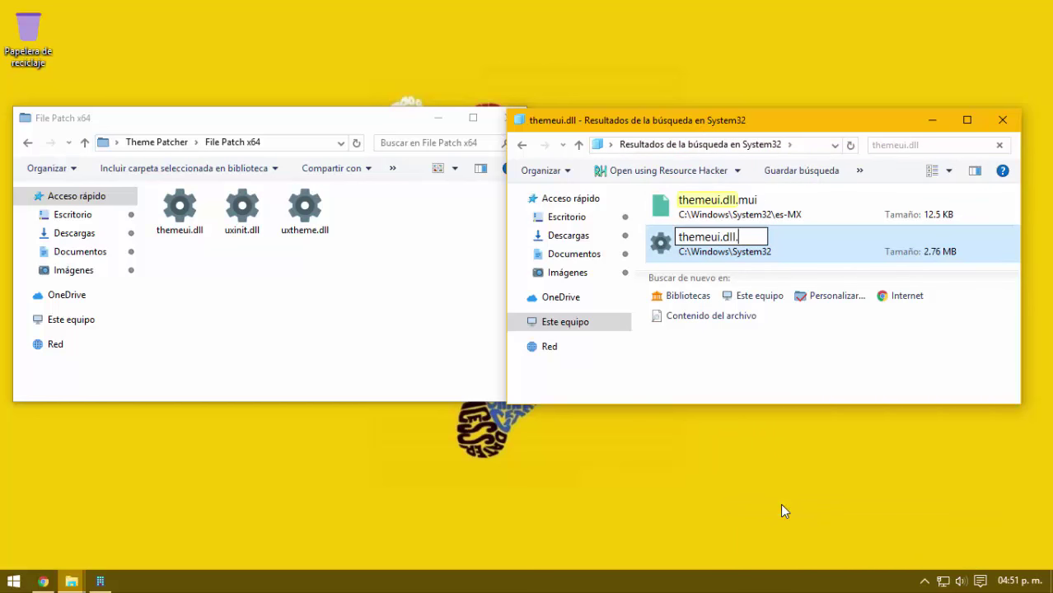
{"action": "type", "text": "back"}
{"action": "key", "text": "Return"}
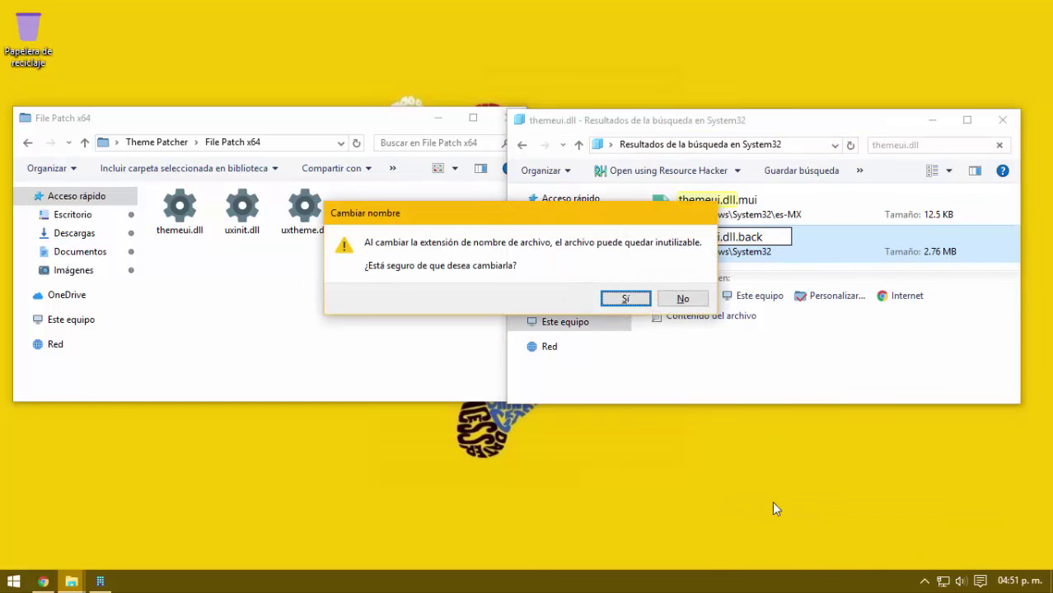
{"action": "left_click", "coordinate": [626, 298]}
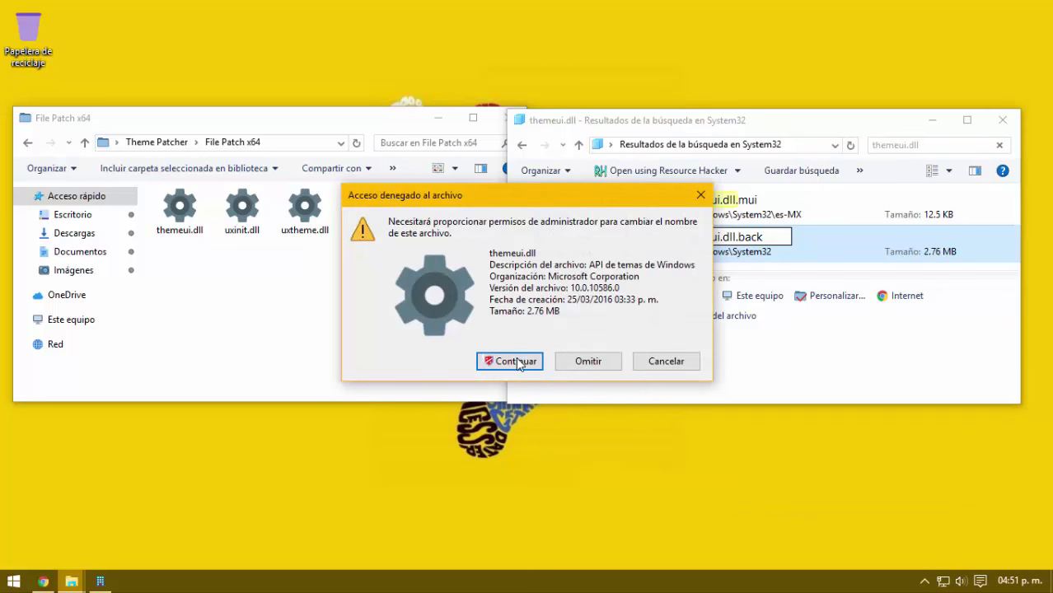
{"action": "left_click", "coordinate": [516, 360]}
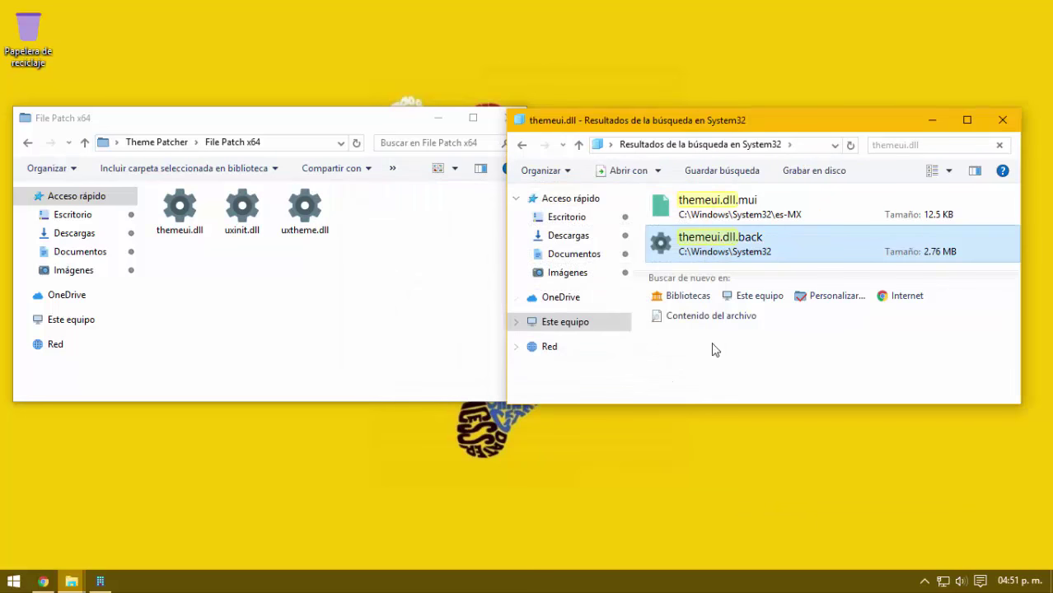
- Clear the System32 search and copy themeui.dll, uxinit.dll and uxtheme.dll from the File Patch x64 folder
{"action": "left_click", "coordinate": [1000, 145]}
{"action": "left_click", "coordinate": [821, 129]}
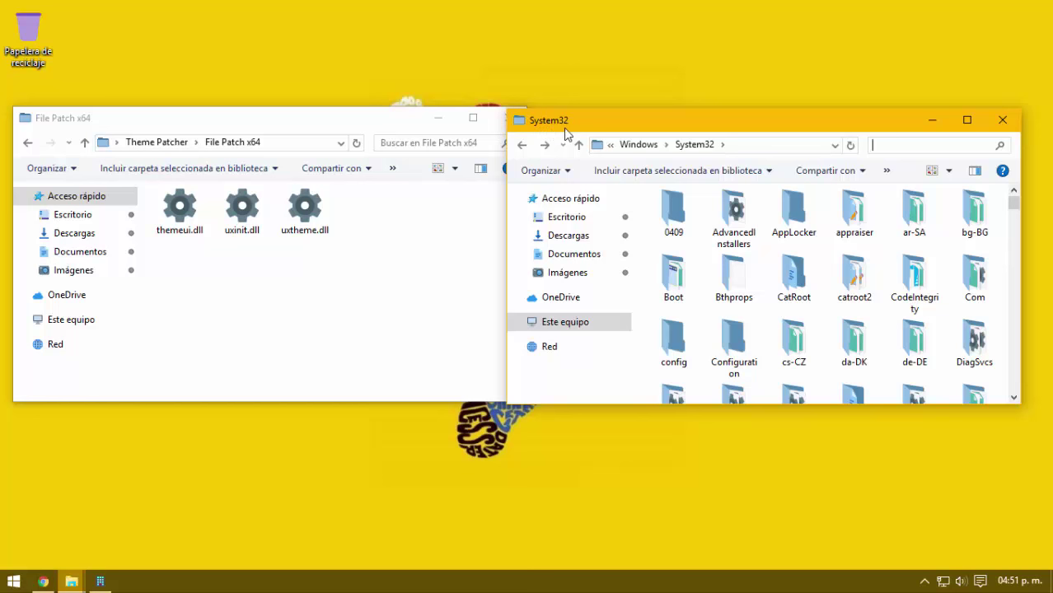
{"action": "left_click_drag", "start_coordinate": [159, 282], "coordinate": [317, 207]}
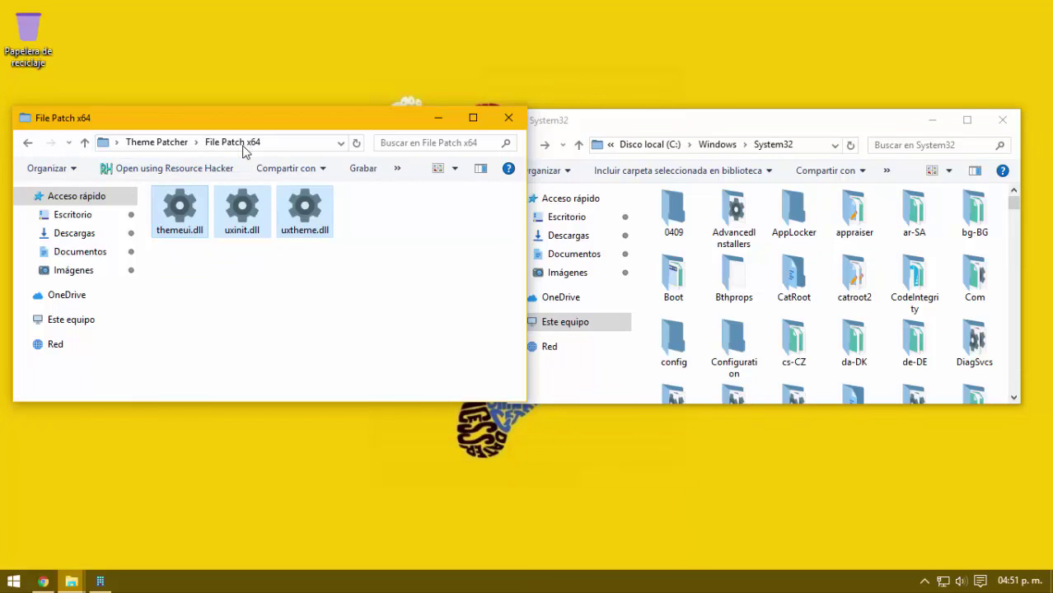
{"action": "right_click", "coordinate": [245, 202]}
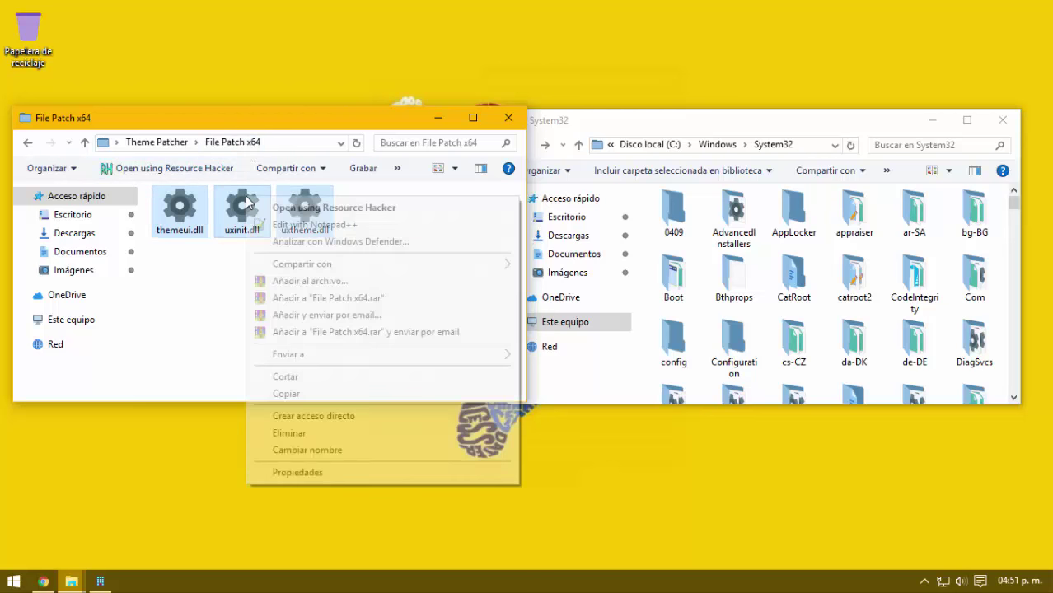
{"action": "left_click", "coordinate": [299, 394]}
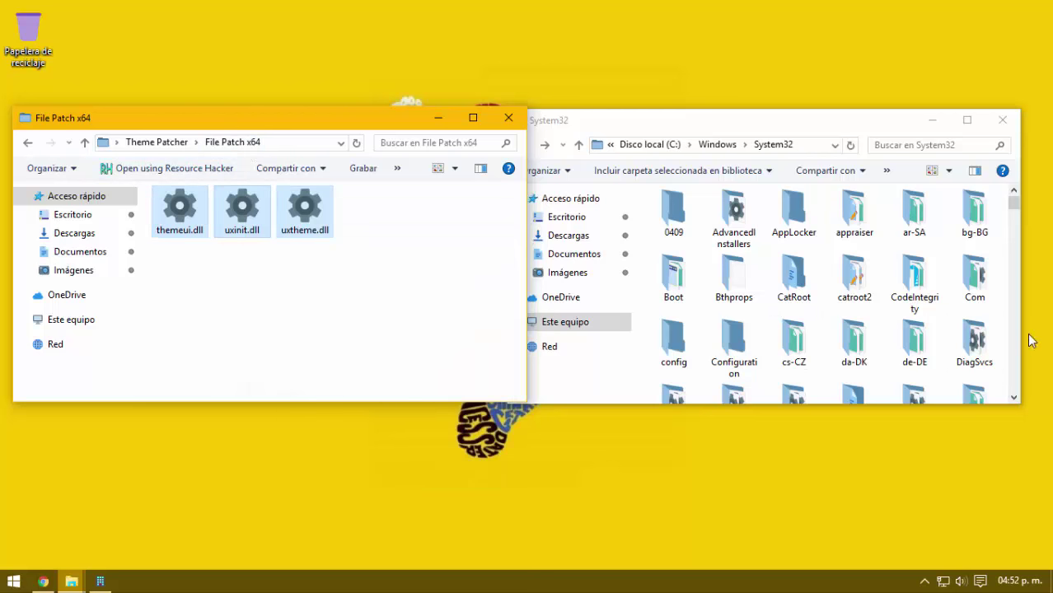
- Paste the three patched DLLs into System32, granting administrator permission for all current items, and close both folder windows
{"action": "left_click", "coordinate": [1004, 262]}
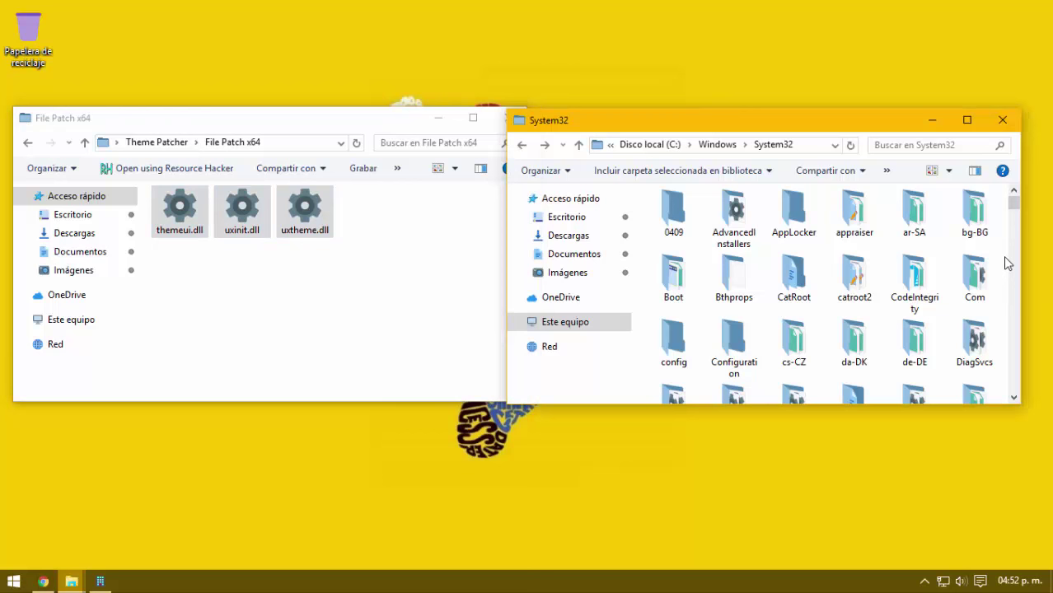
{"action": "right_click", "coordinate": [944, 249]}
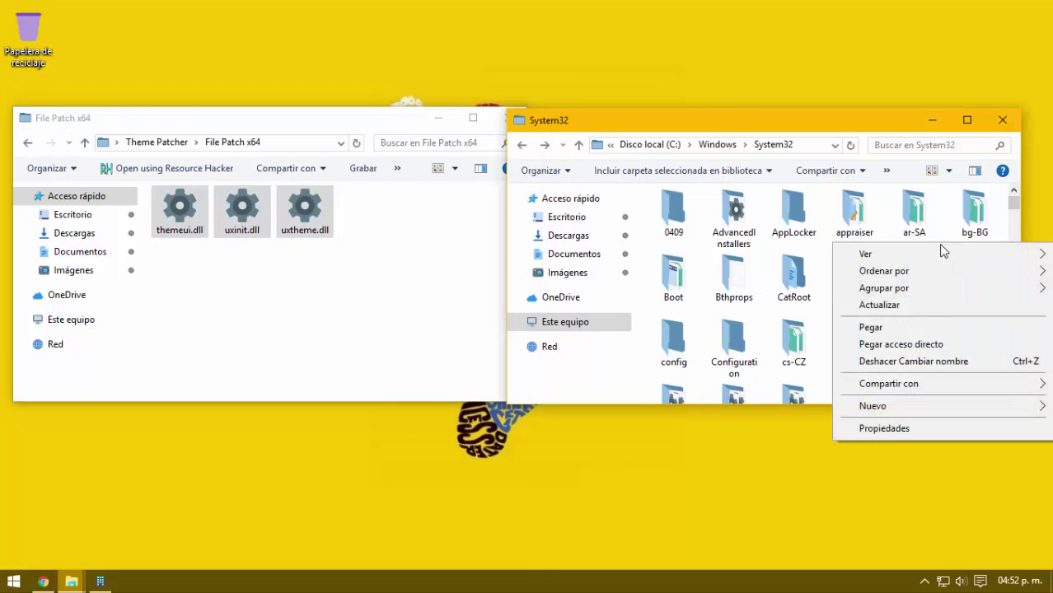
{"action": "left_click", "coordinate": [907, 327]}
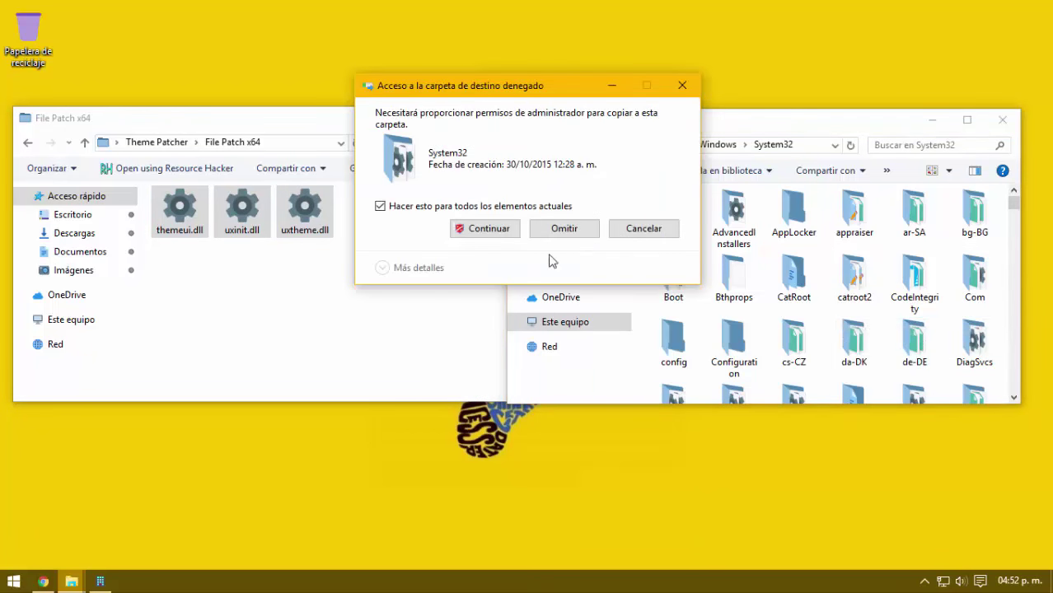
{"action": "left_click", "coordinate": [380, 206]}
{"action": "left_click", "coordinate": [463, 210]}
{"action": "left_click", "coordinate": [489, 229]}
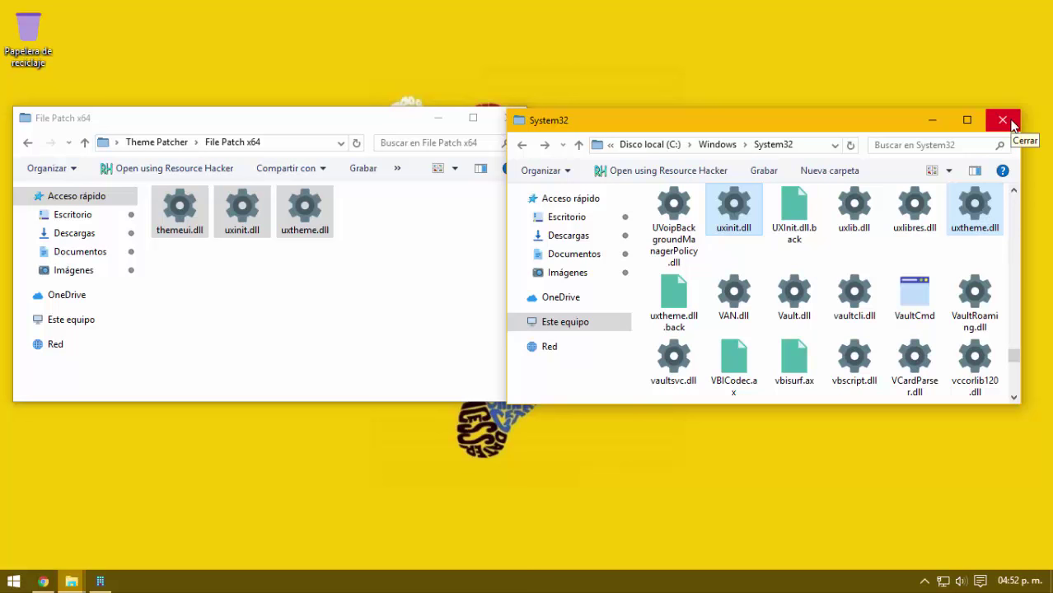
{"action": "left_click", "coordinate": [1012, 124]}
{"action": "left_click", "coordinate": [502, 116]}
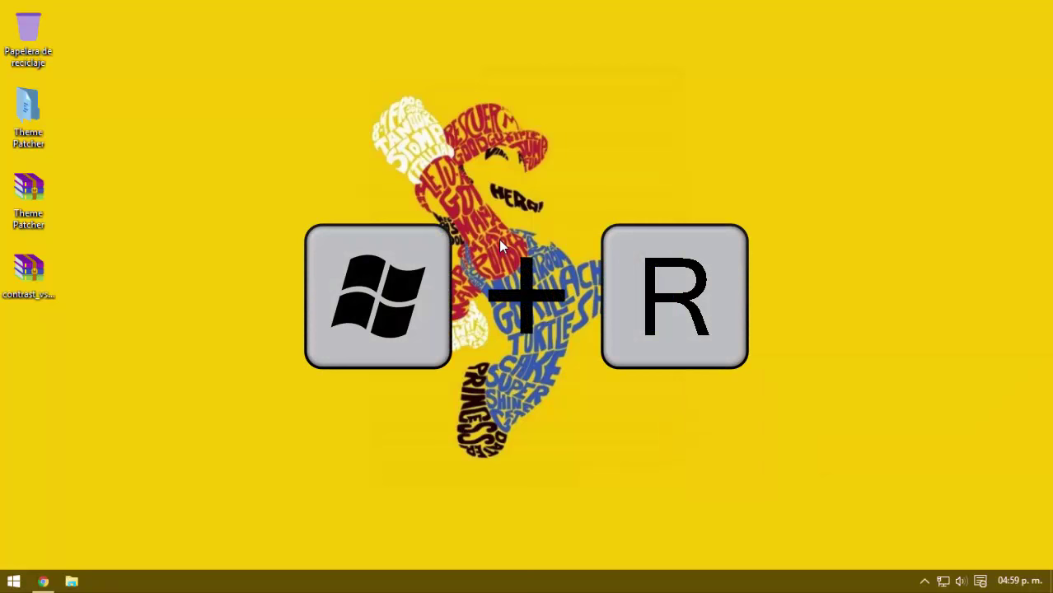
- Run winver to check the installed Windows version and build, and close the About Windows dialog
{"action": "key", "text": "super+r"}
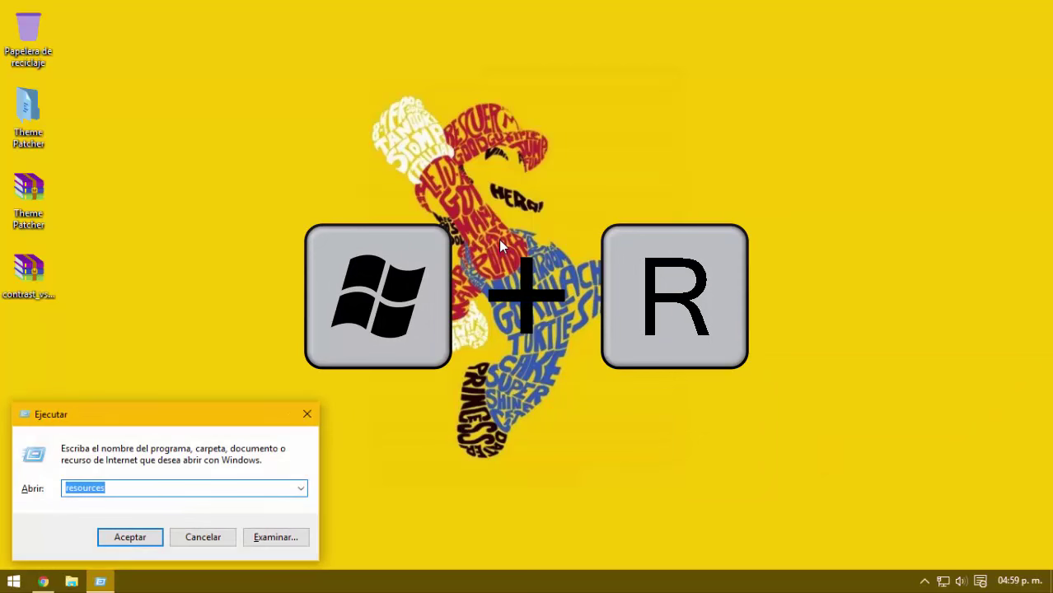
{"action": "left_click_drag", "start_coordinate": [145, 413], "coordinate": [479, 303]}
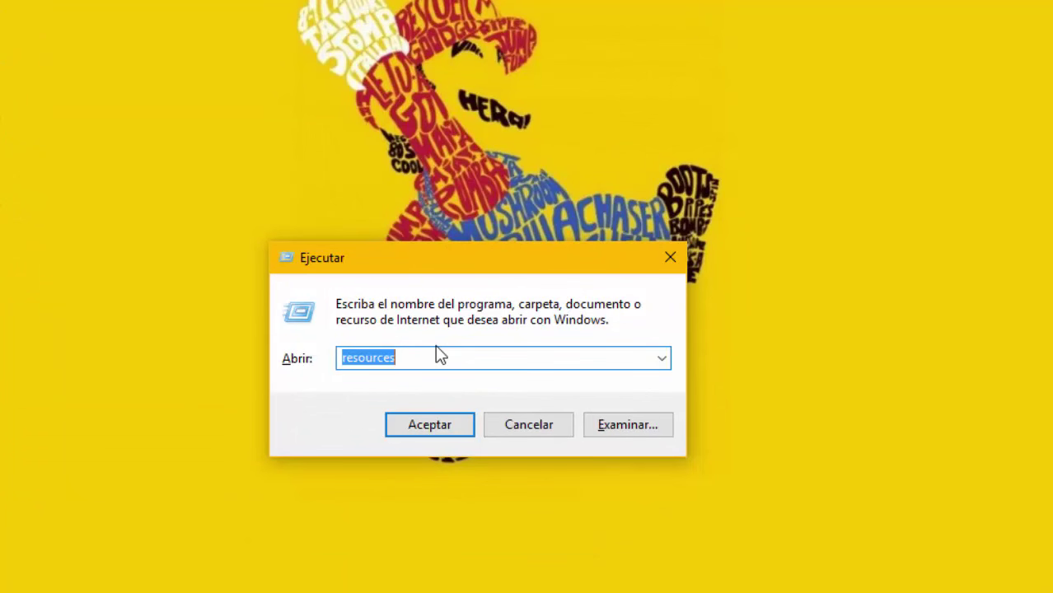
{"action": "type", "text": "winver"}
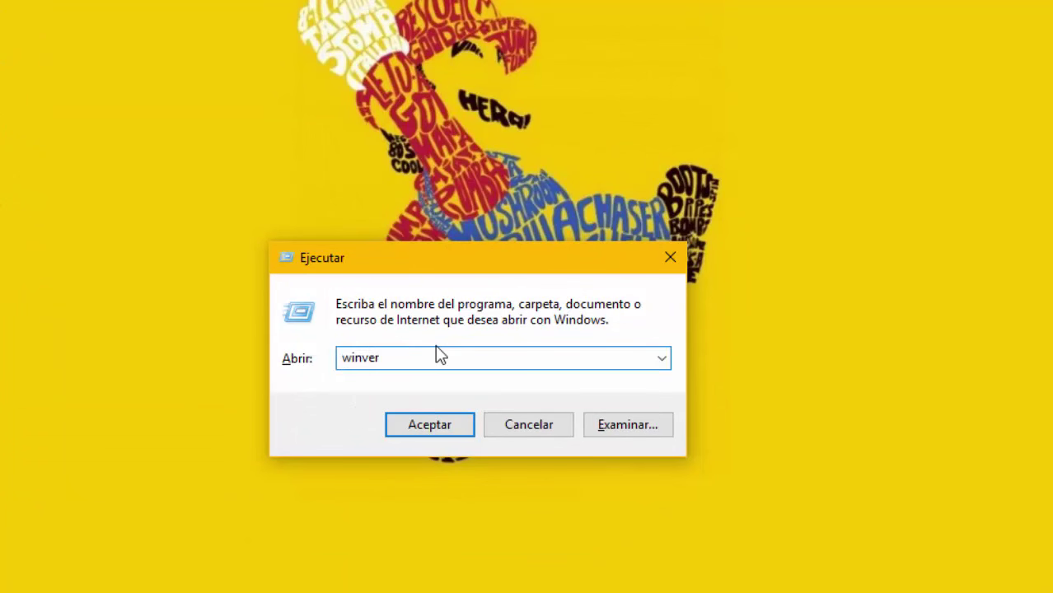
{"action": "key", "text": "Return"}
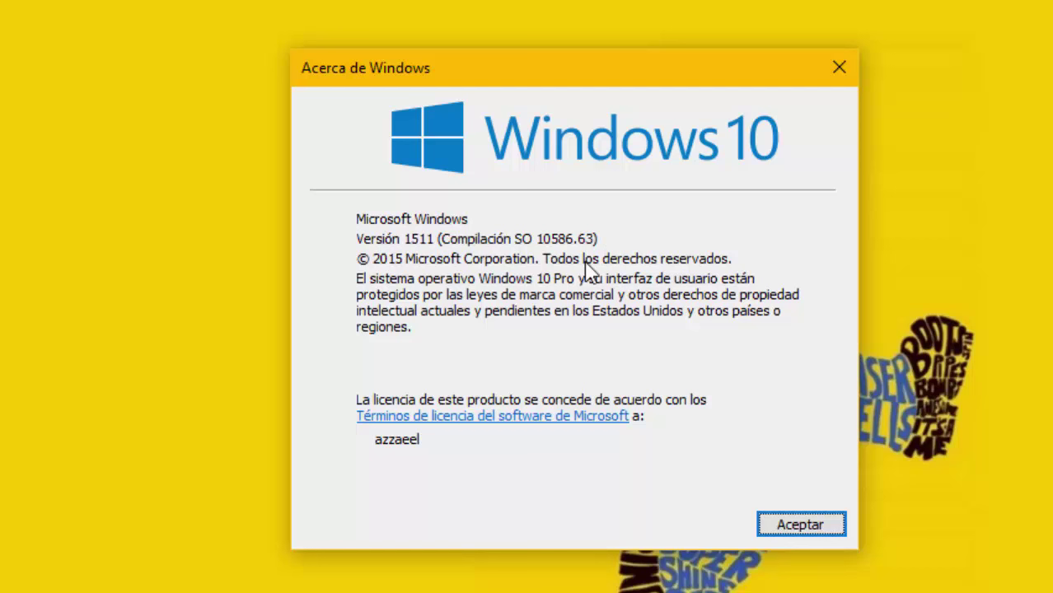
{"action": "left_click", "coordinate": [754, 511]}
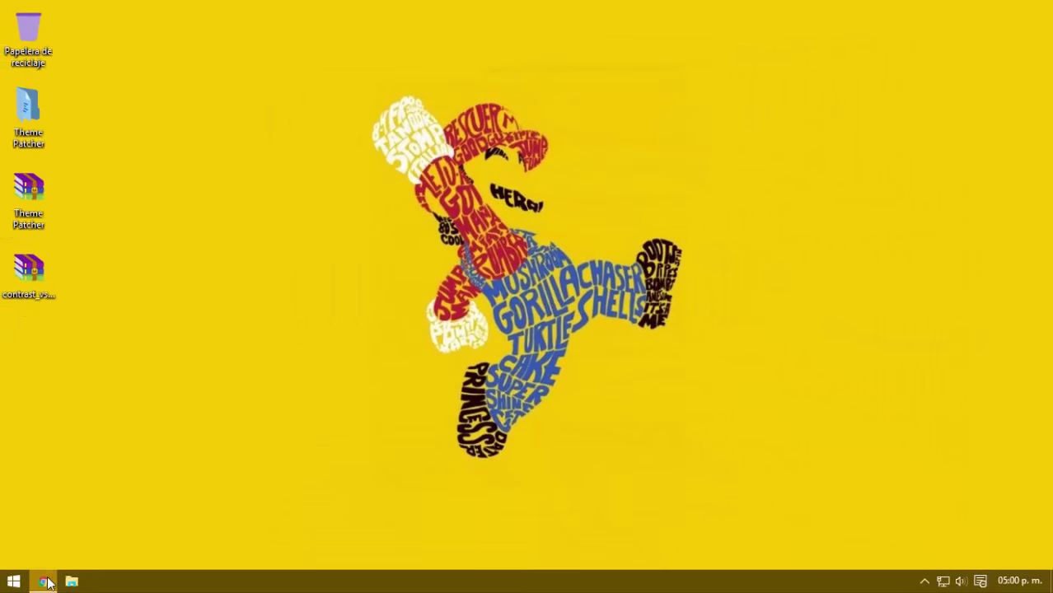
- Switch to Chrome and review the Top 10 Windows 10 themes post, checking its requirements and each theme's compatibility
{"action": "left_click", "coordinate": [43, 582]}
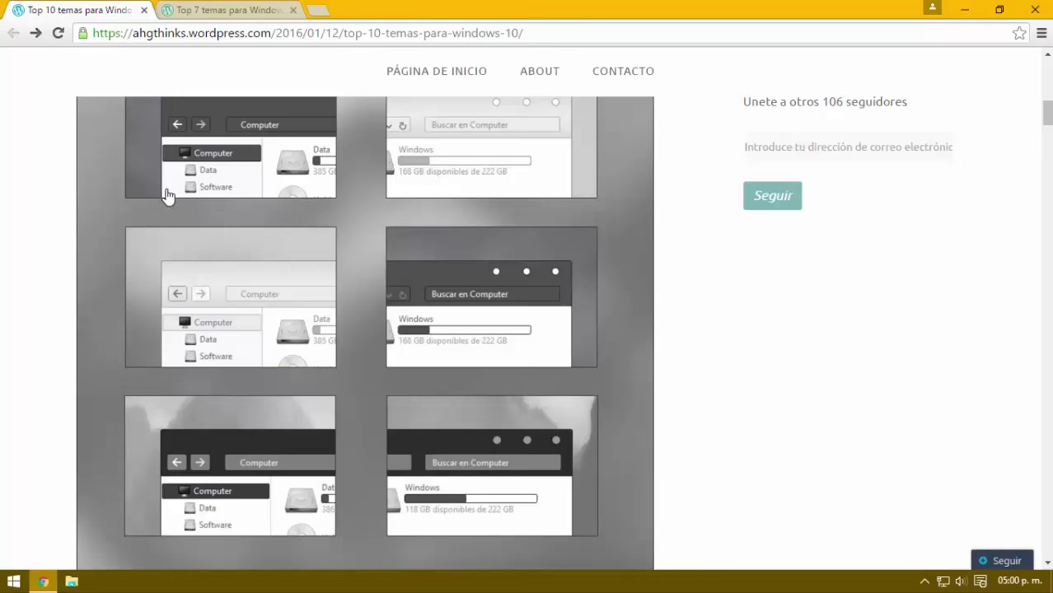
{"action": "scroll", "coordinate": [155, 266], "scroll_direction": "up", "scroll_amount": 5}
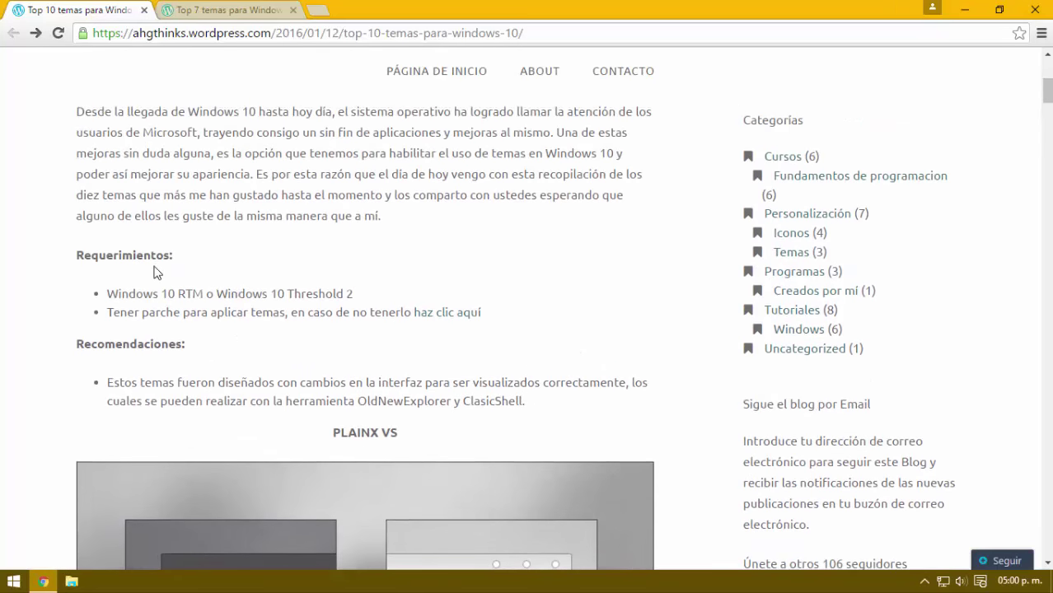
{"action": "scroll", "coordinate": [155, 271], "scroll_direction": "down", "scroll_amount": 6}
{"action": "scroll", "coordinate": [155, 272], "scroll_direction": "down", "scroll_amount": 4}
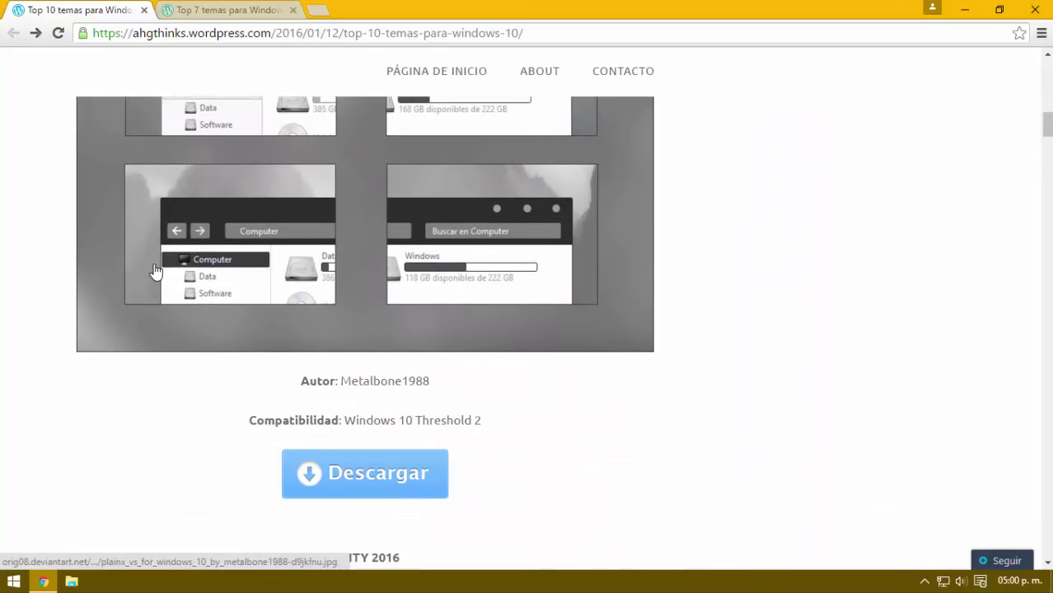
{"action": "scroll", "coordinate": [153, 280], "scroll_direction": "down", "scroll_amount": 3}
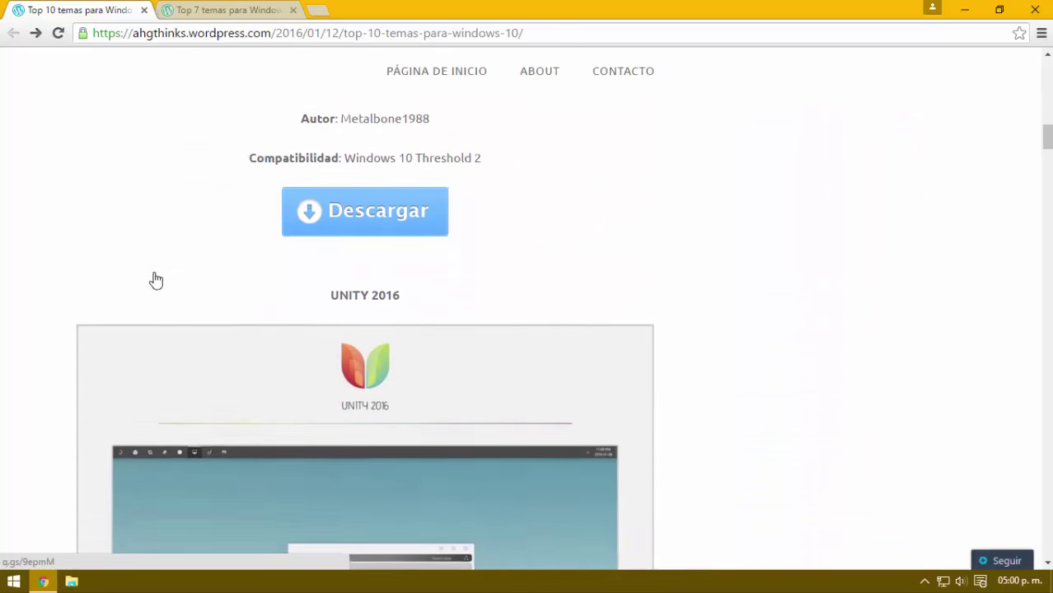
{"action": "scroll", "coordinate": [153, 280], "scroll_direction": "up", "scroll_amount": 2}
{"action": "scroll", "coordinate": [153, 280], "scroll_direction": "down", "scroll_amount": 7}
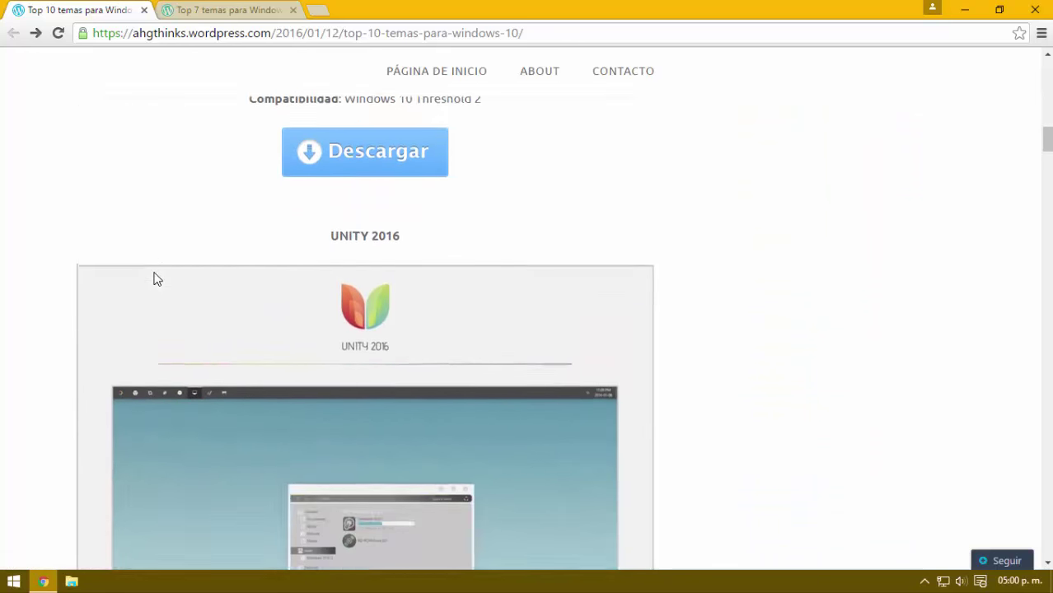
{"action": "scroll", "coordinate": [153, 277], "scroll_direction": "down", "scroll_amount": 2}
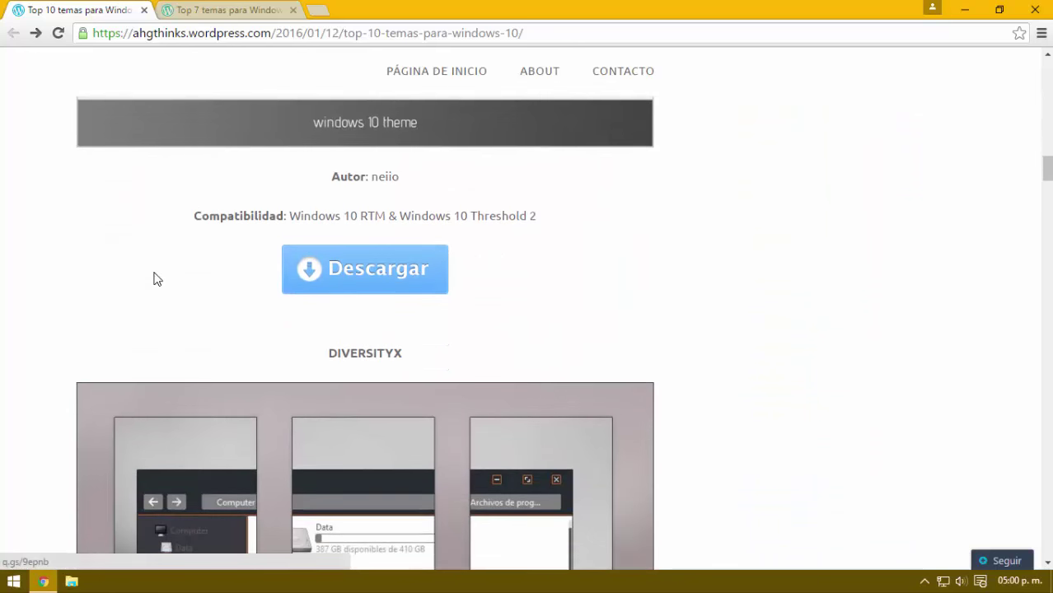
- Review the Top 7 themes for Windows 10 Threshold 2 post, checking the required build and offered themes, and minimize the browser
{"action": "left_click", "coordinate": [212, 11]}
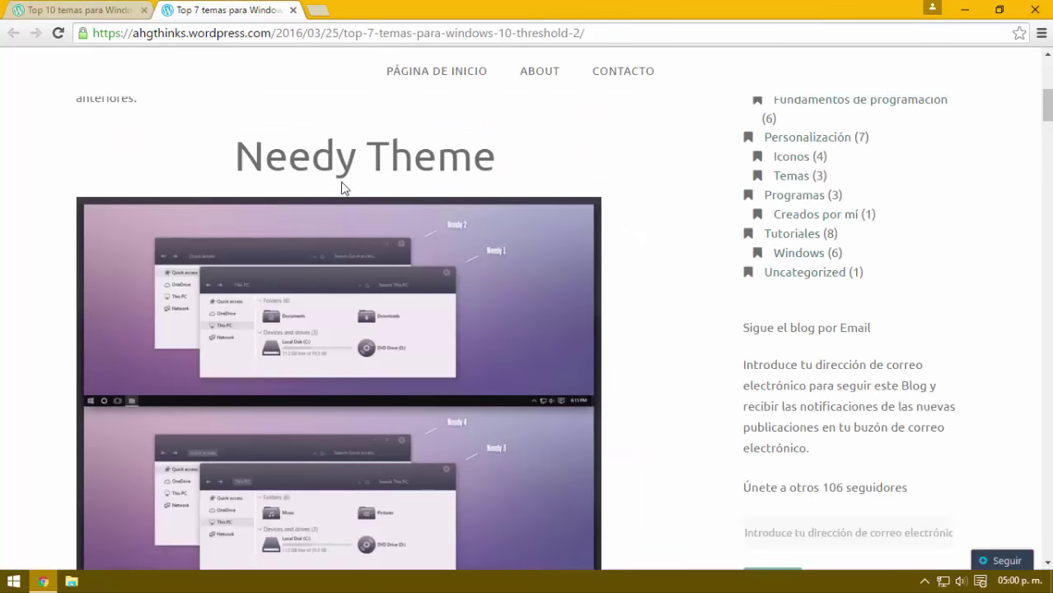
{"action": "scroll", "coordinate": [328, 198], "scroll_direction": "up", "scroll_amount": 4}
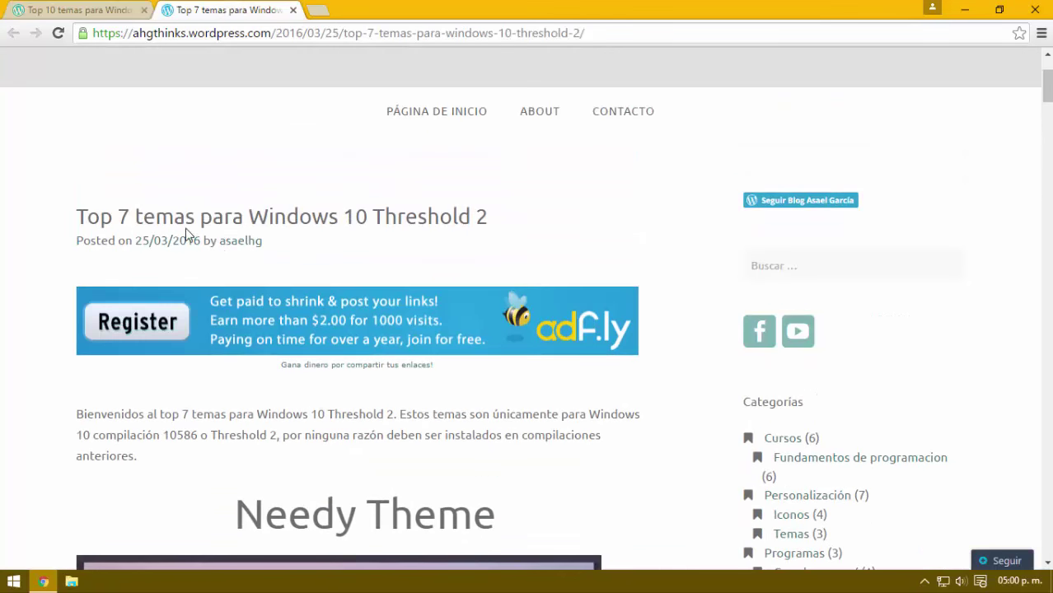
{"action": "scroll", "coordinate": [325, 223], "scroll_direction": "down", "scroll_amount": 3}
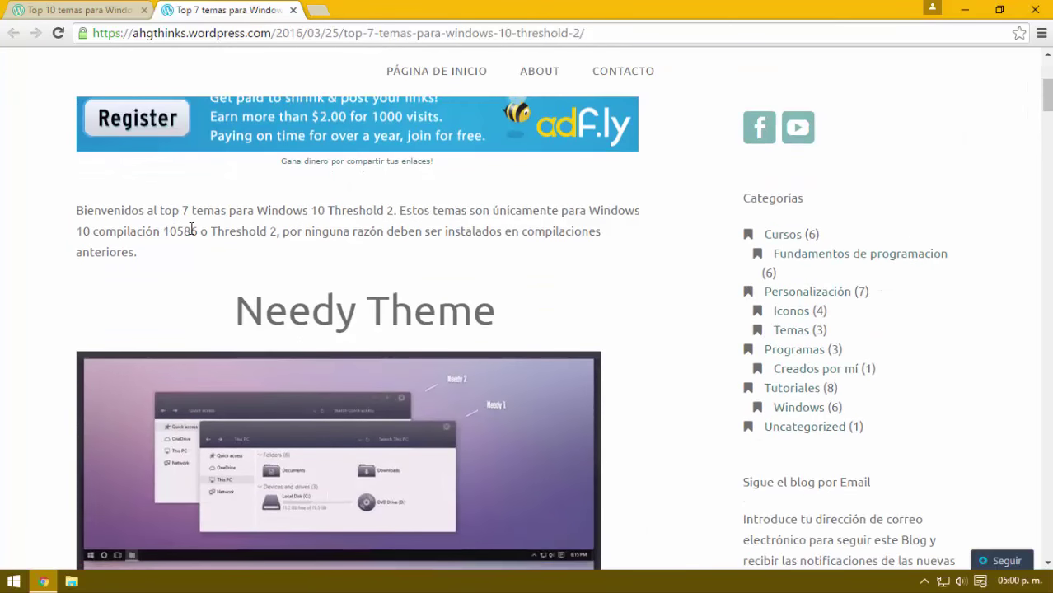
{"action": "scroll", "coordinate": [353, 258], "scroll_direction": "down", "scroll_amount": 8}
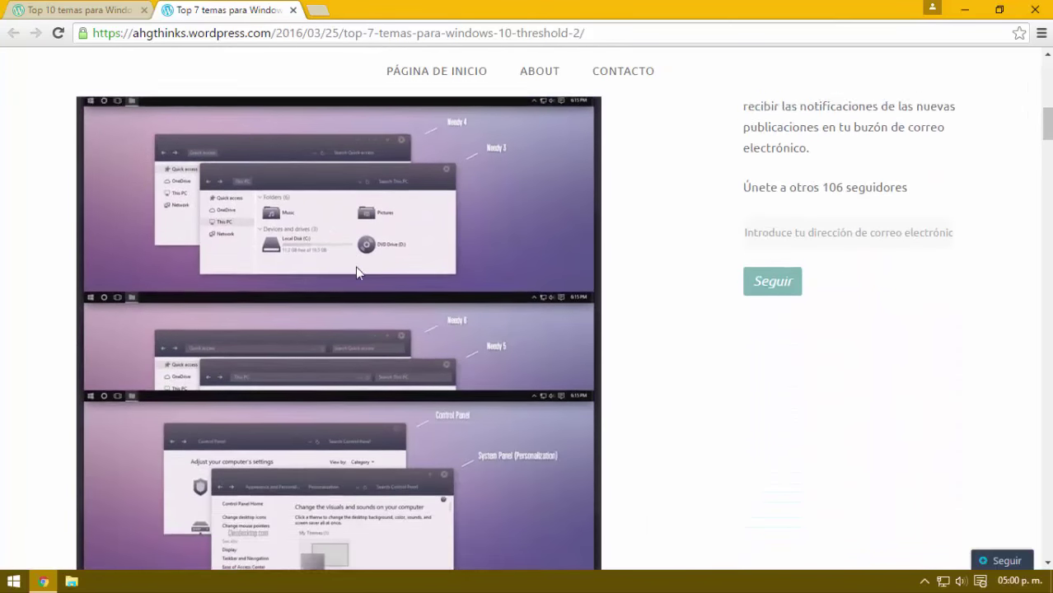
{"action": "scroll", "coordinate": [355, 268], "scroll_direction": "down", "scroll_amount": 7}
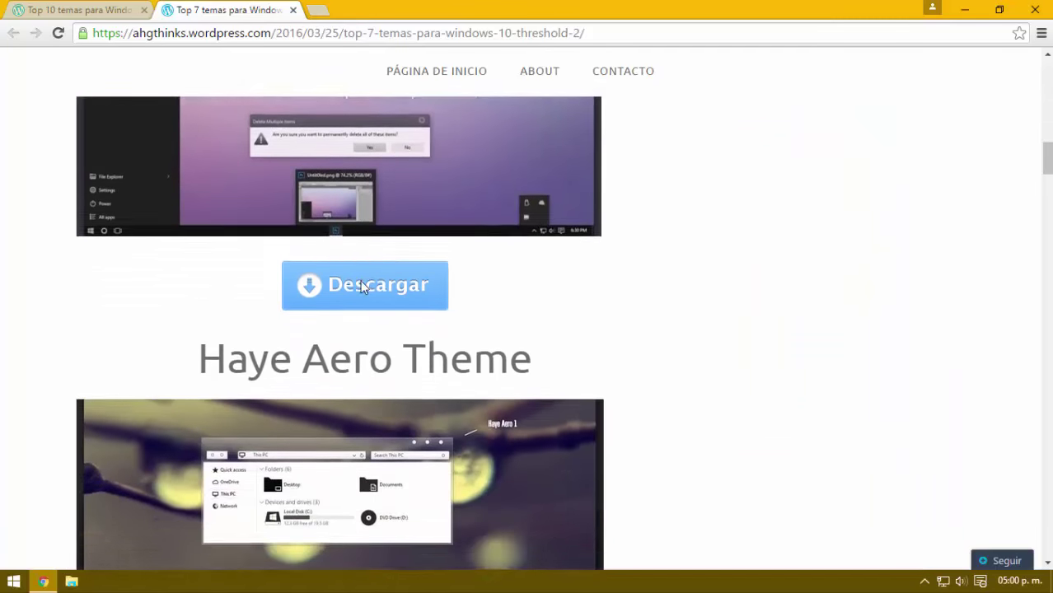
{"action": "scroll", "coordinate": [362, 288], "scroll_direction": "down", "scroll_amount": 9}
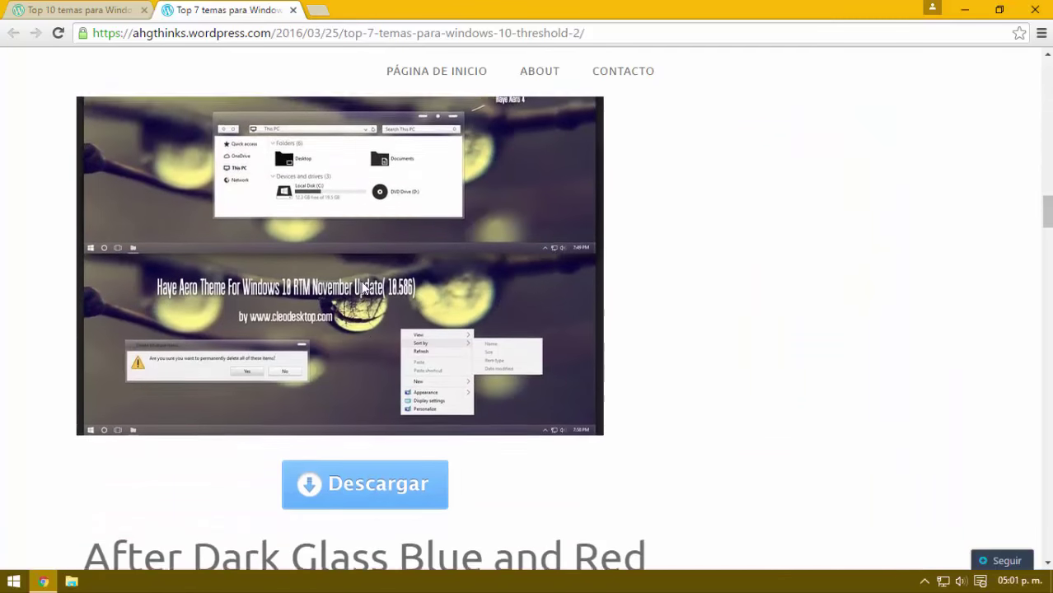
{"action": "scroll", "coordinate": [363, 289], "scroll_direction": "down", "scroll_amount": 7}
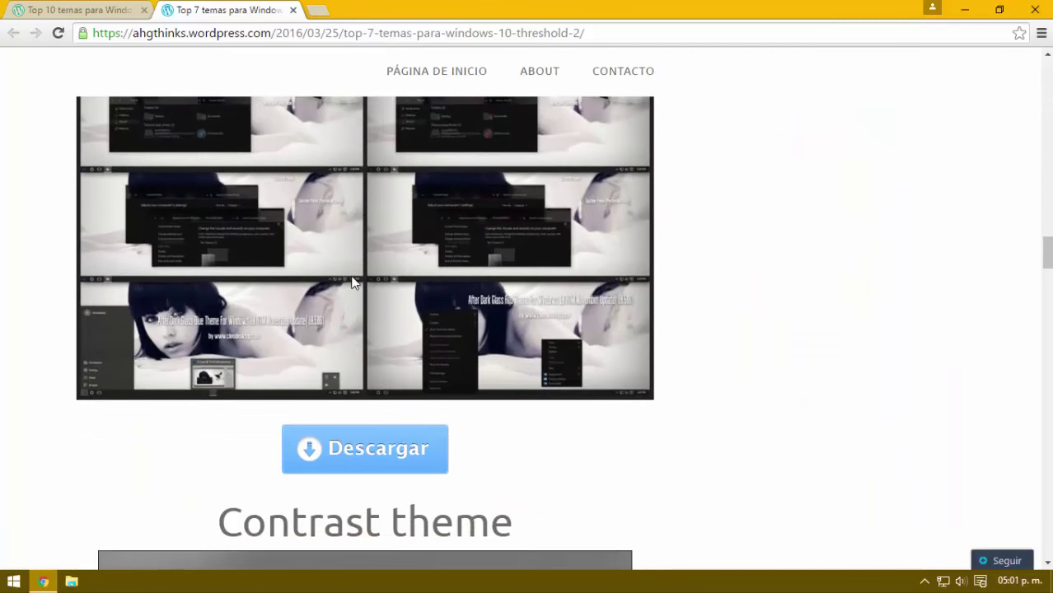
{"action": "scroll", "coordinate": [365, 277], "scroll_direction": "down", "scroll_amount": 9}
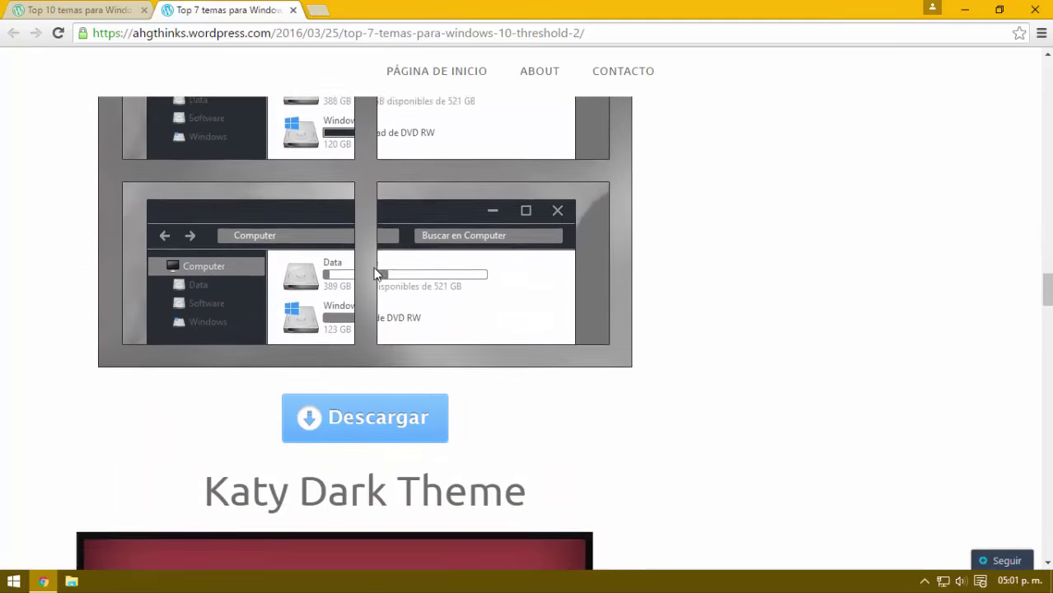
{"action": "scroll", "coordinate": [439, 268], "scroll_direction": "down", "scroll_amount": 8}
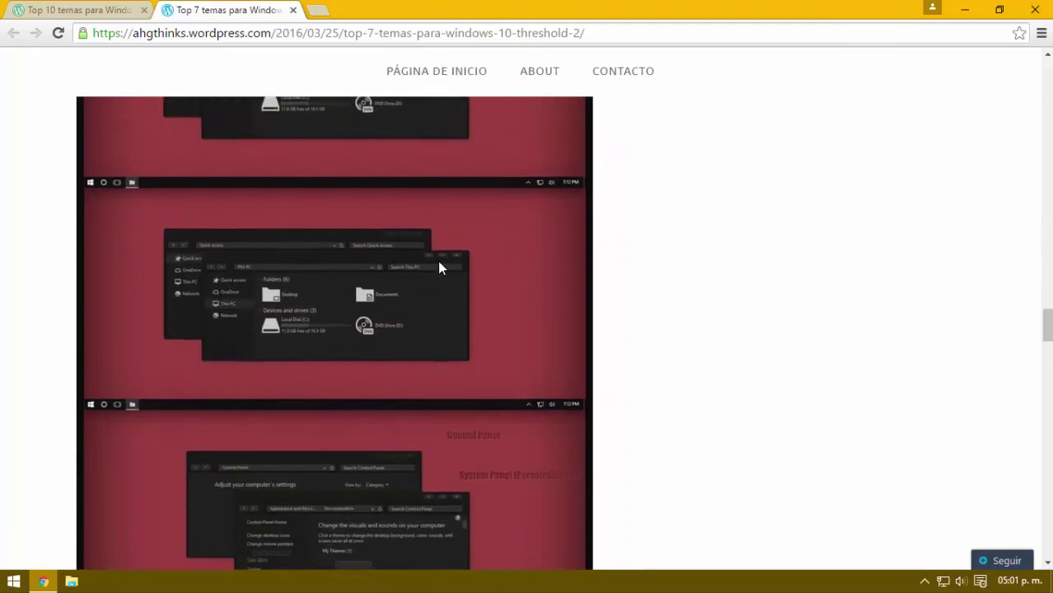
{"action": "scroll", "coordinate": [438, 267], "scroll_direction": "down", "scroll_amount": 3}
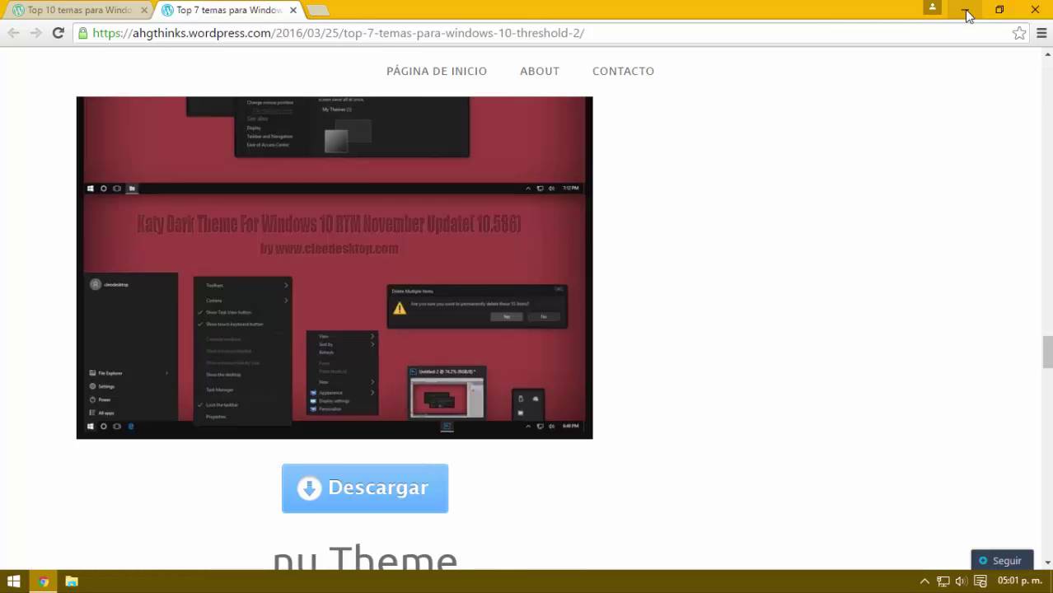
{"action": "left_click", "coordinate": [966, 12]}
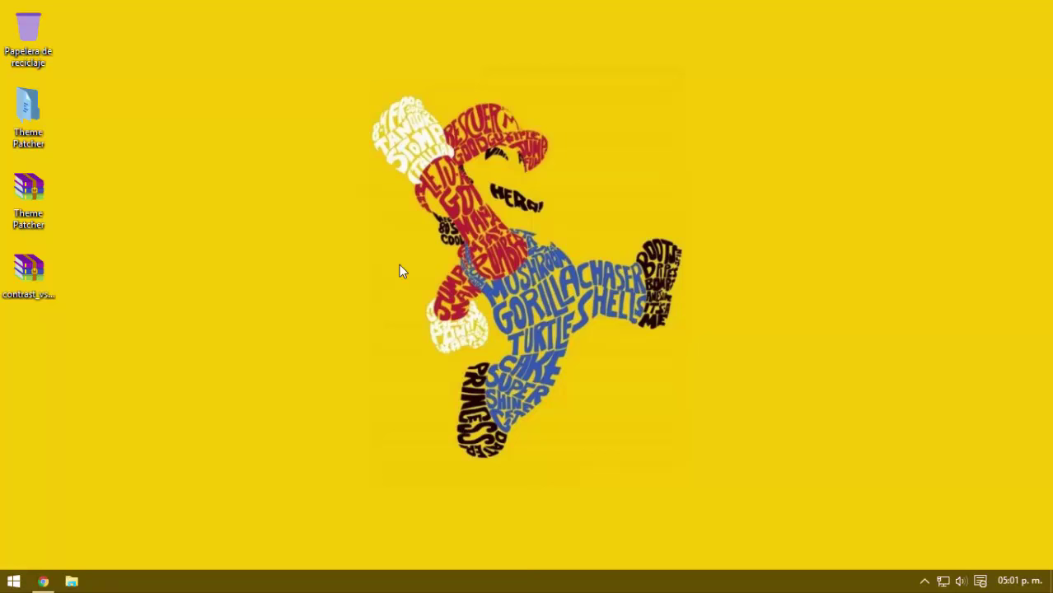
- Extract the contrast_vs archive onto the desktop and cut the extracted Contrast and ContrastLine folders and theme files
{"action": "left_click", "coordinate": [48, 283]}
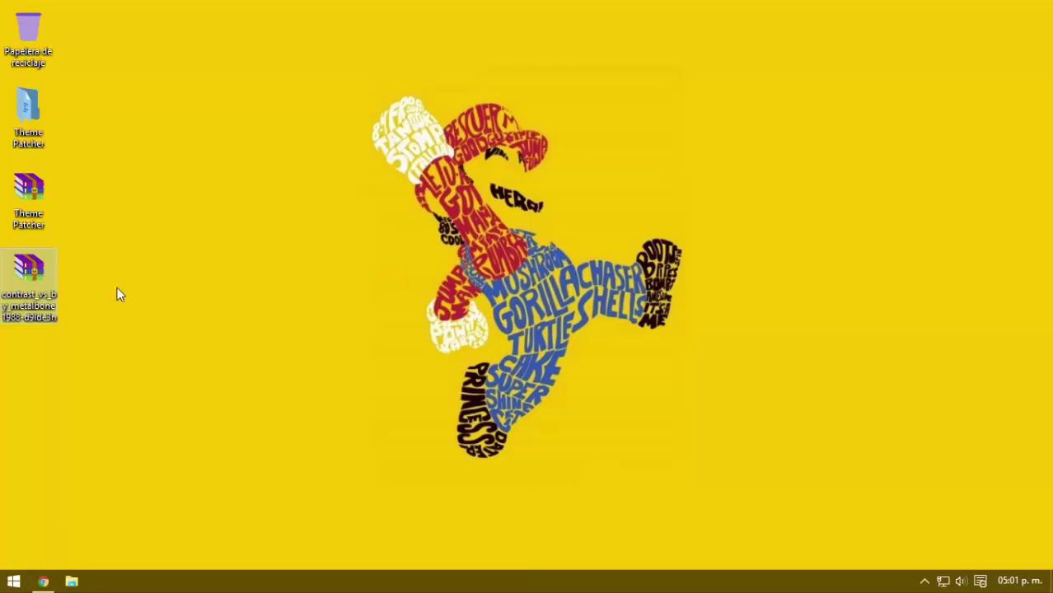
{"action": "right_click", "coordinate": [25, 283]}
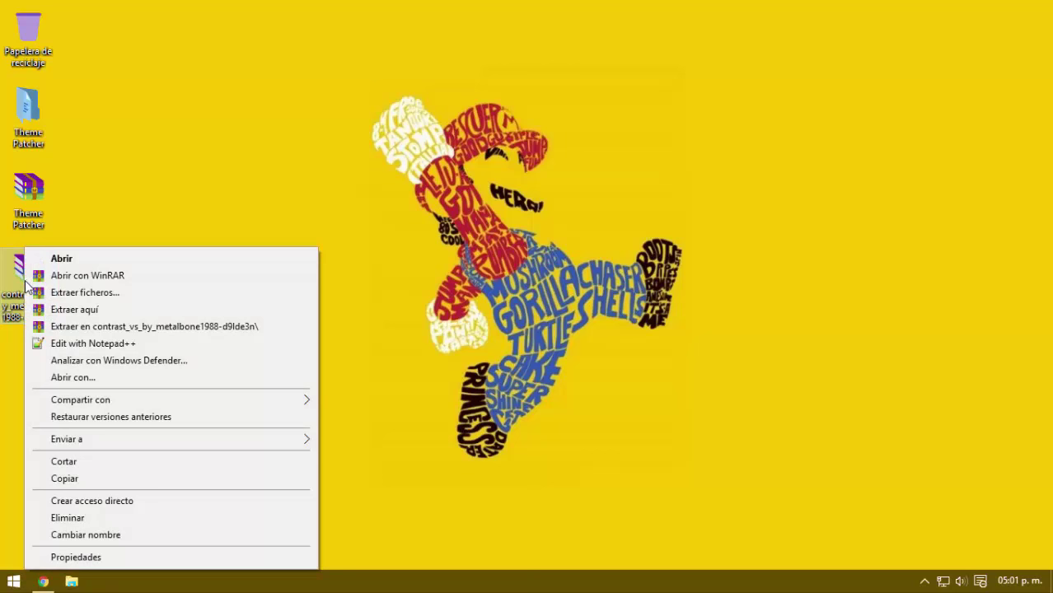
{"action": "left_click", "coordinate": [63, 307]}
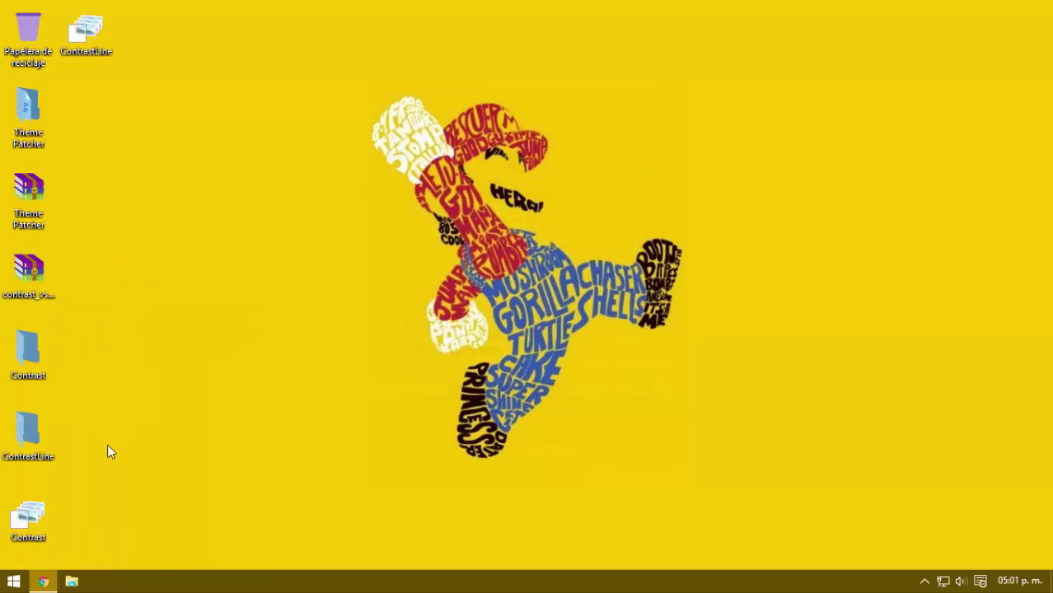
{"action": "left_click_drag", "start_coordinate": [99, 510], "coordinate": [19, 349]}
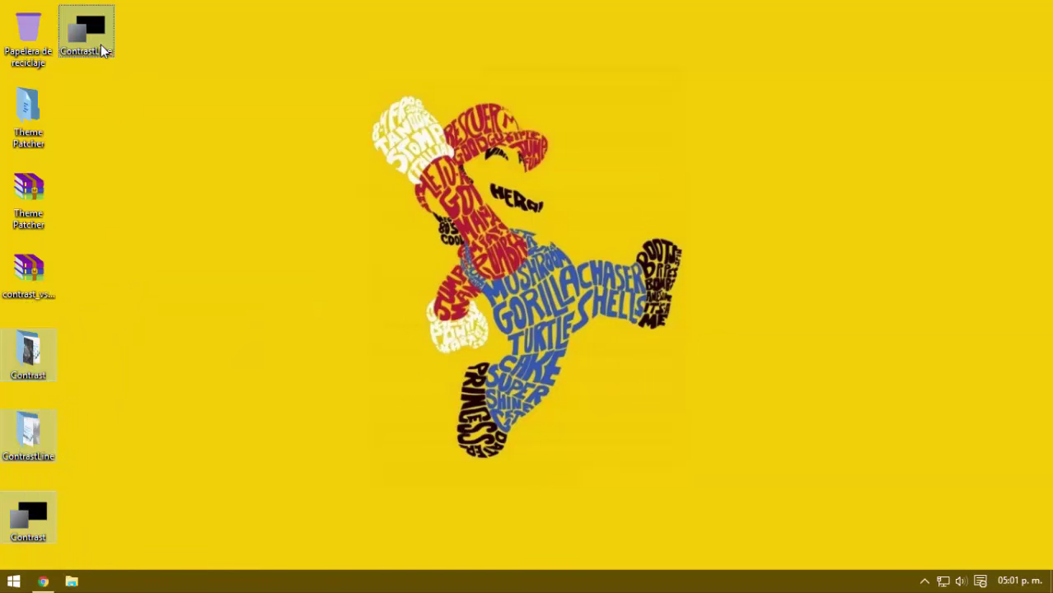
{"action": "key", "text": "ctrl+x"}
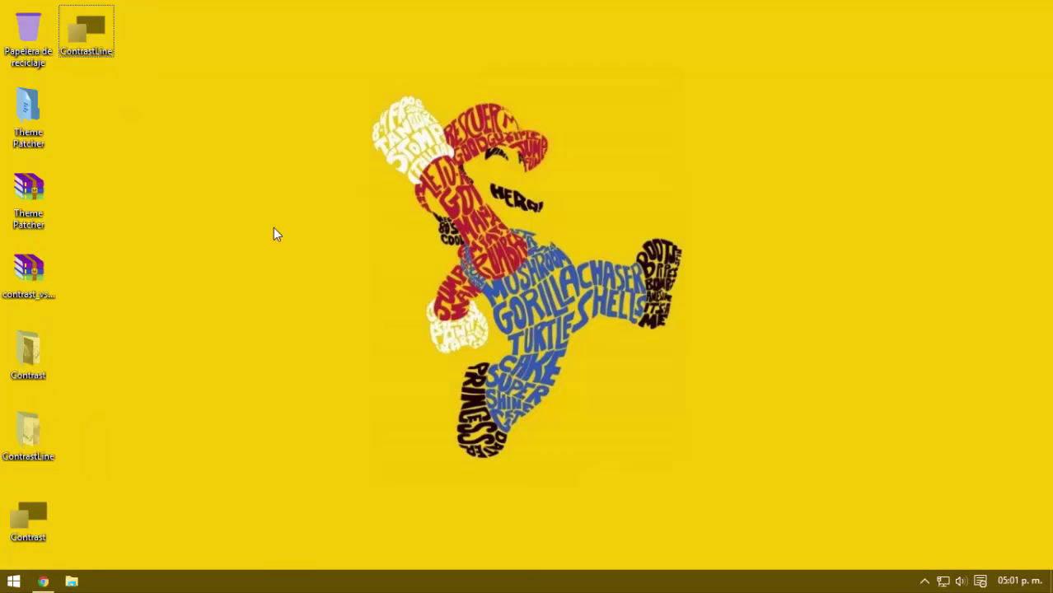
- Run resources to open the Windows Resources folder and go into its Themes folder
{"action": "key", "text": "super+r"}
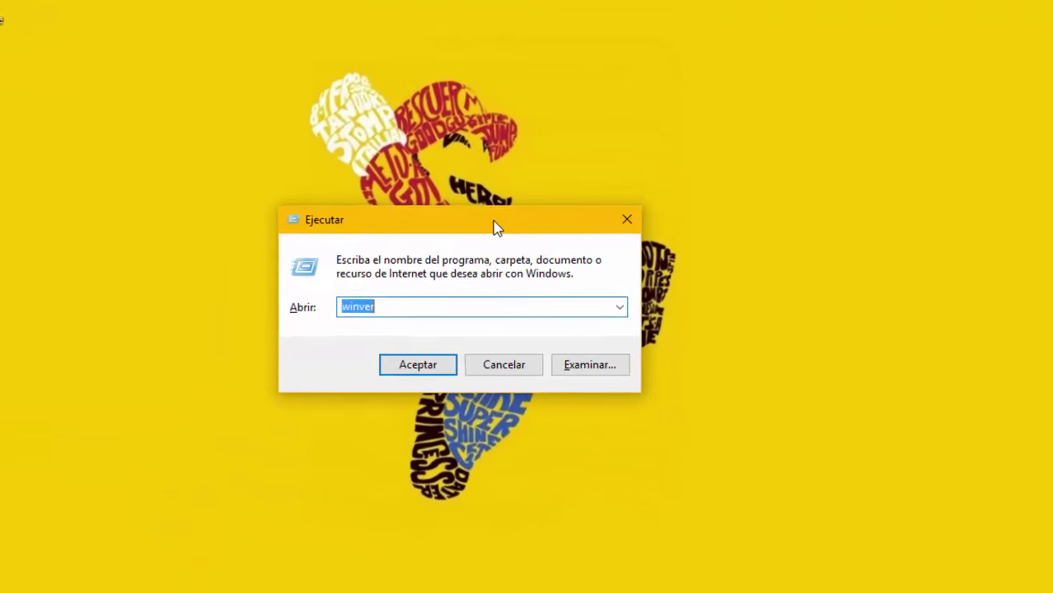
{"action": "type", "text": "resource"}
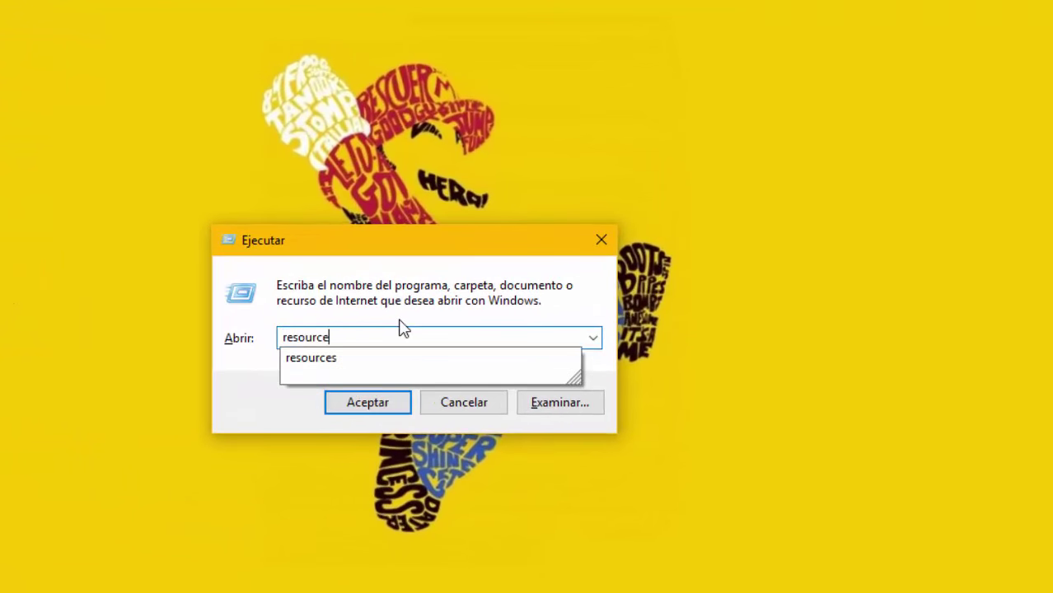
{"action": "type", "text": "s"}
{"action": "key", "text": "Return"}
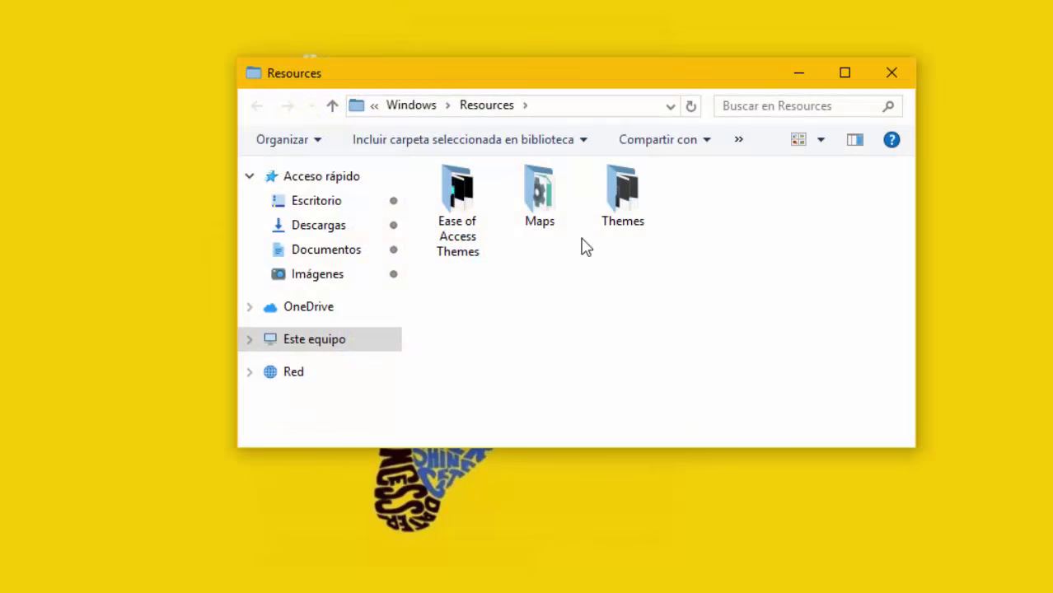
{"action": "double_click", "coordinate": [629, 216]}
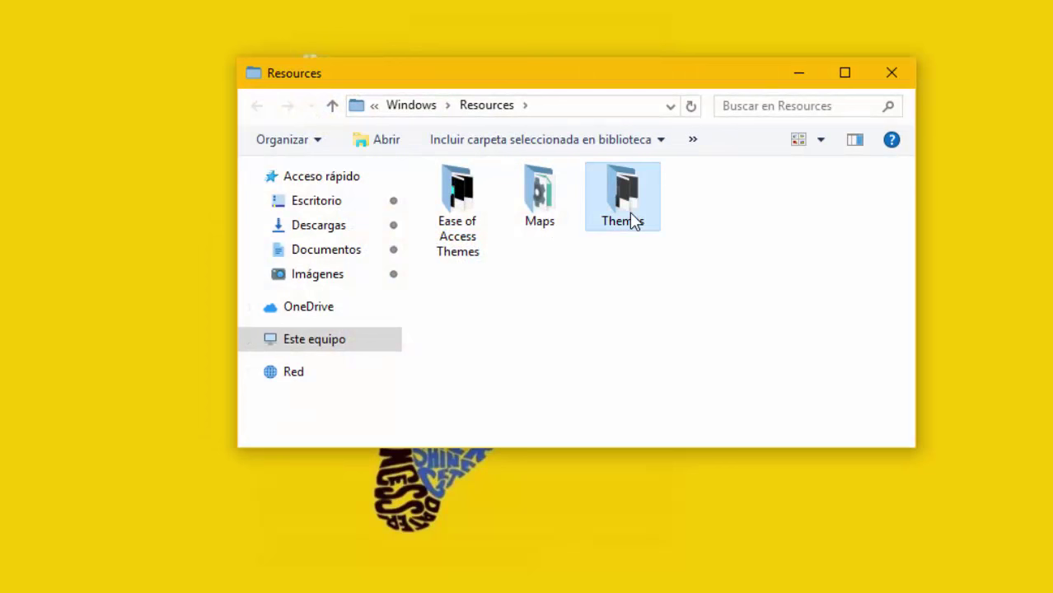
- Paste the cut Contrast and ContrastLine items into the Themes folder, granting administrator permission for all current items, and close the folder window
{"action": "right_click", "coordinate": [683, 349]}
{"action": "left_click", "coordinate": [728, 490]}
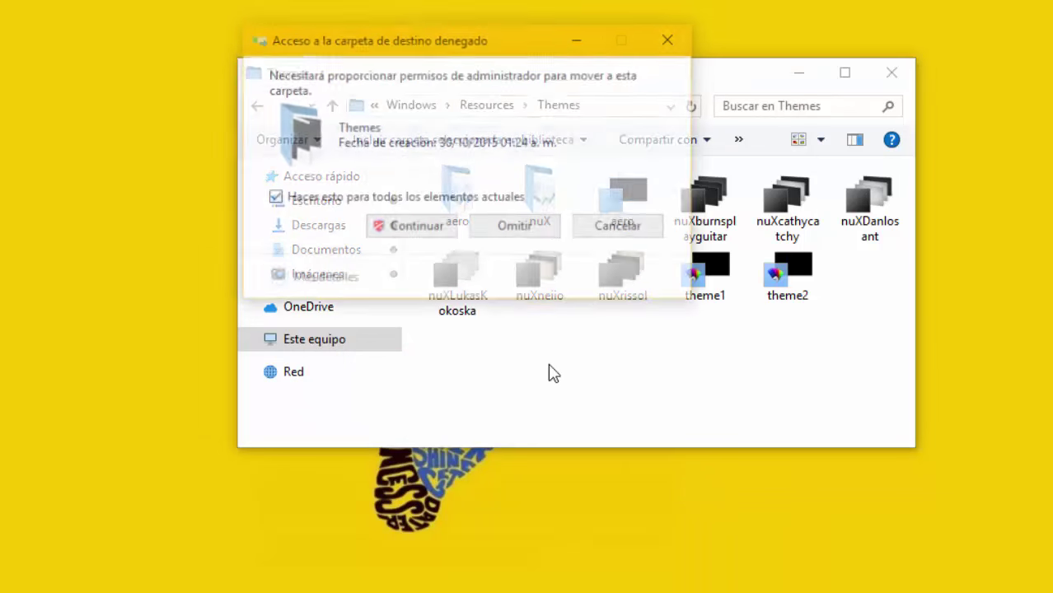
{"action": "left_click", "coordinate": [442, 236]}
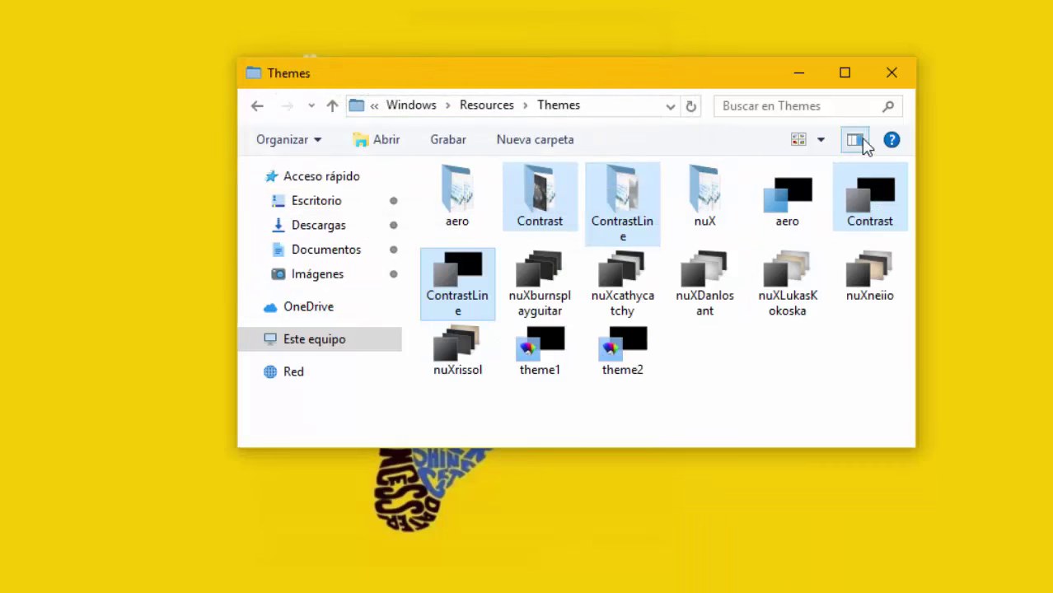
{"action": "left_click", "coordinate": [890, 79]}
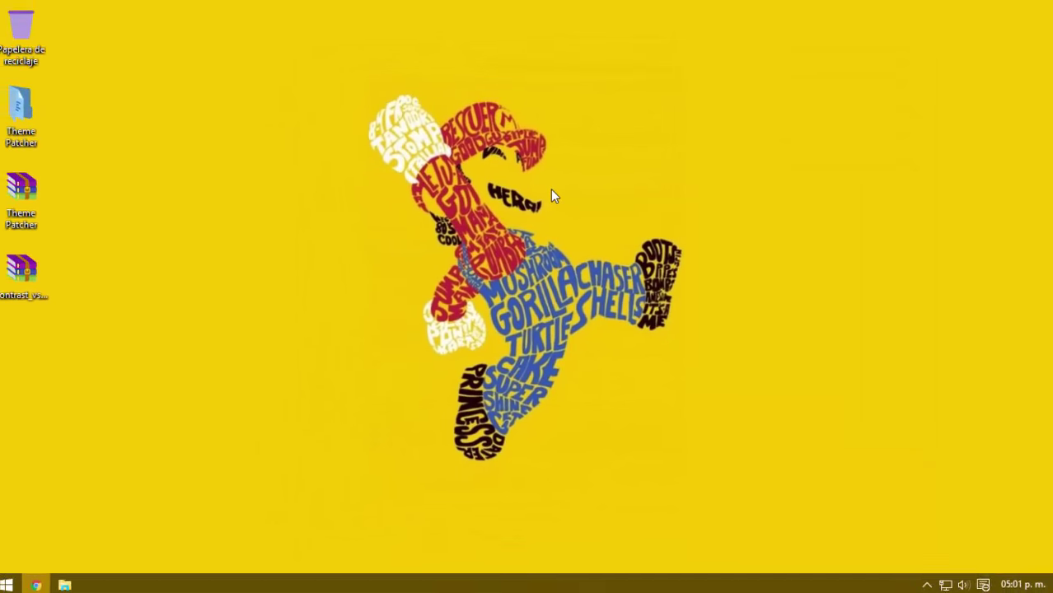
- Open the desktop's personalization settings, go to the classic theme settings from Temas, and close the Configuración window
{"action": "right_click", "coordinate": [552, 197]}
{"action": "left_click", "coordinate": [582, 337]}
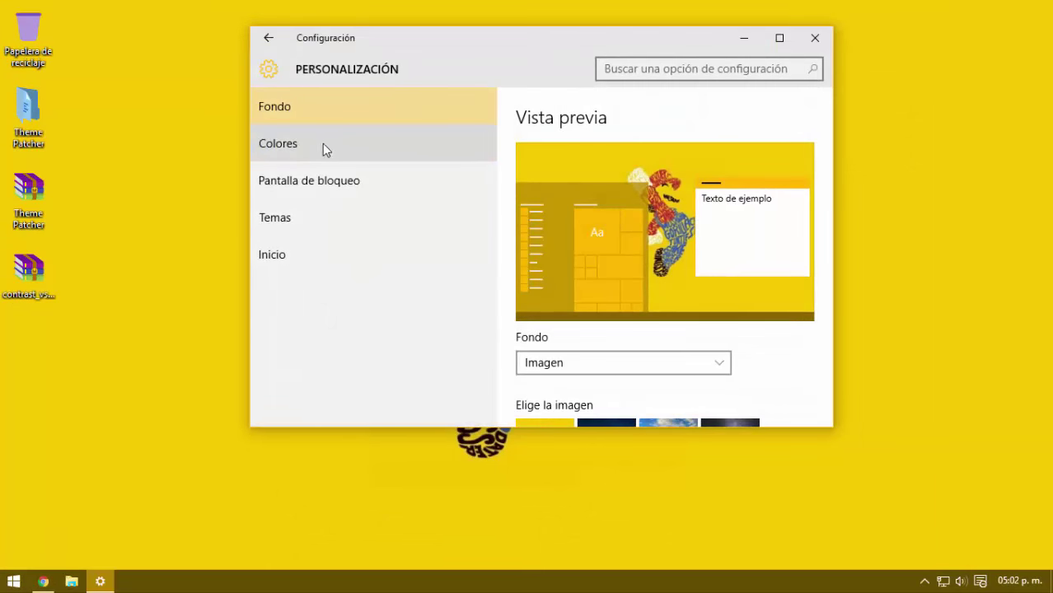
{"action": "left_click", "coordinate": [292, 212]}
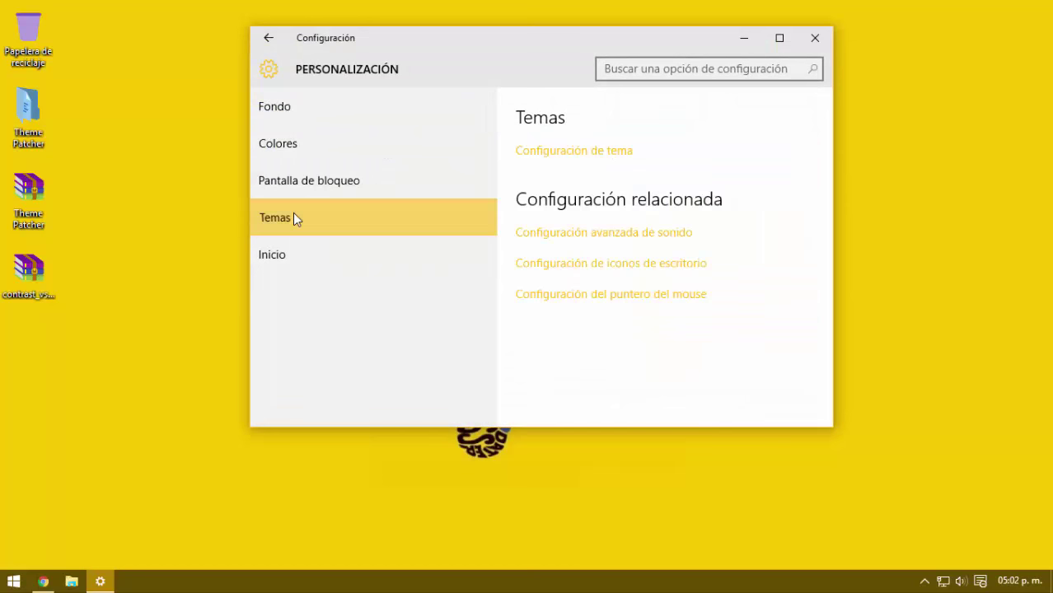
{"action": "left_click", "coordinate": [563, 154]}
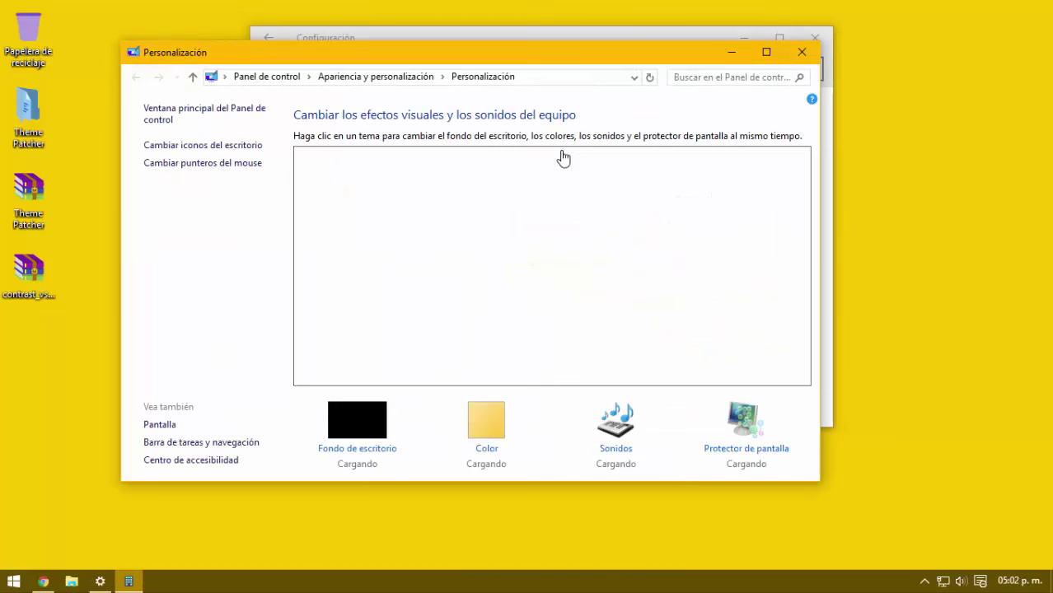
{"action": "left_click", "coordinate": [813, 38]}
- Apply the Contrast Line theme from the installed themes in the Personalización window
{"action": "left_click_drag", "start_coordinate": [550, 60], "coordinate": [561, 60]}
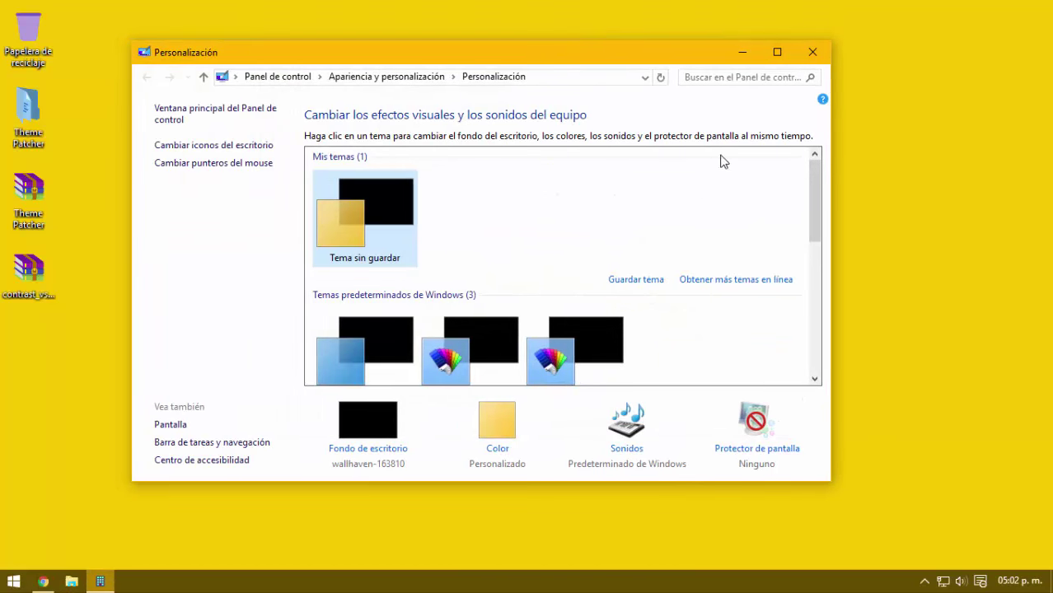
{"action": "left_click_drag", "start_coordinate": [808, 162], "coordinate": [816, 256]}
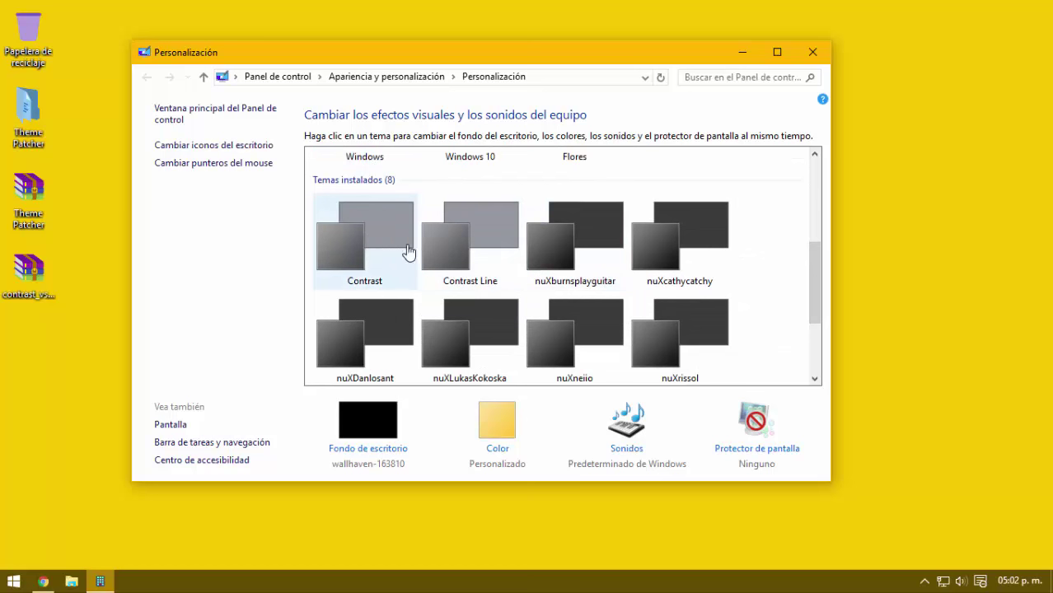
{"action": "left_click", "coordinate": [476, 252]}
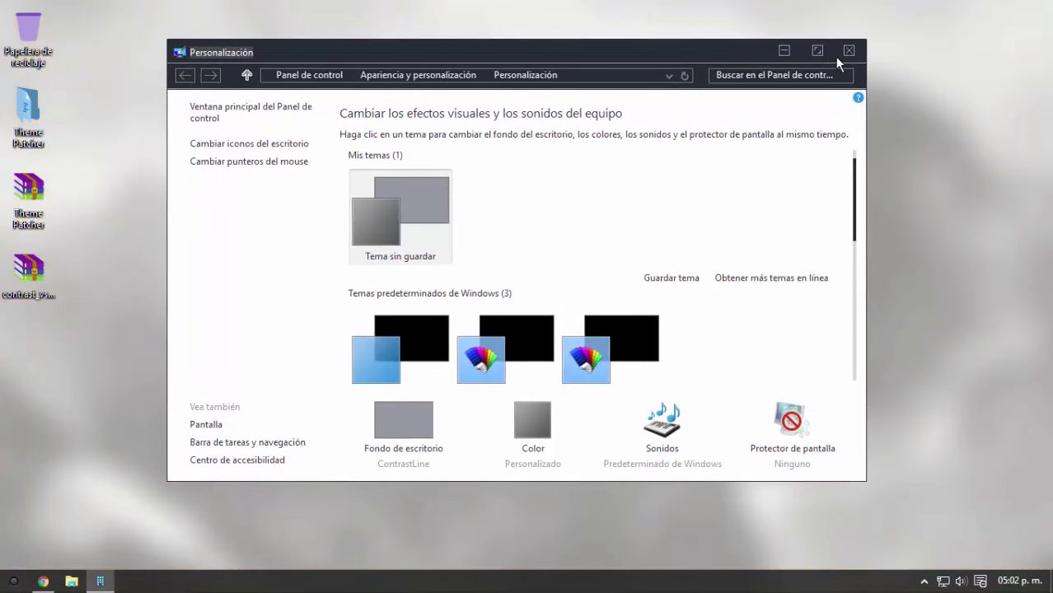
- Close the Personalización window and open a File Explorer window at Acceso rápido to inspect the applied theme
{"action": "left_click", "coordinate": [848, 51]}
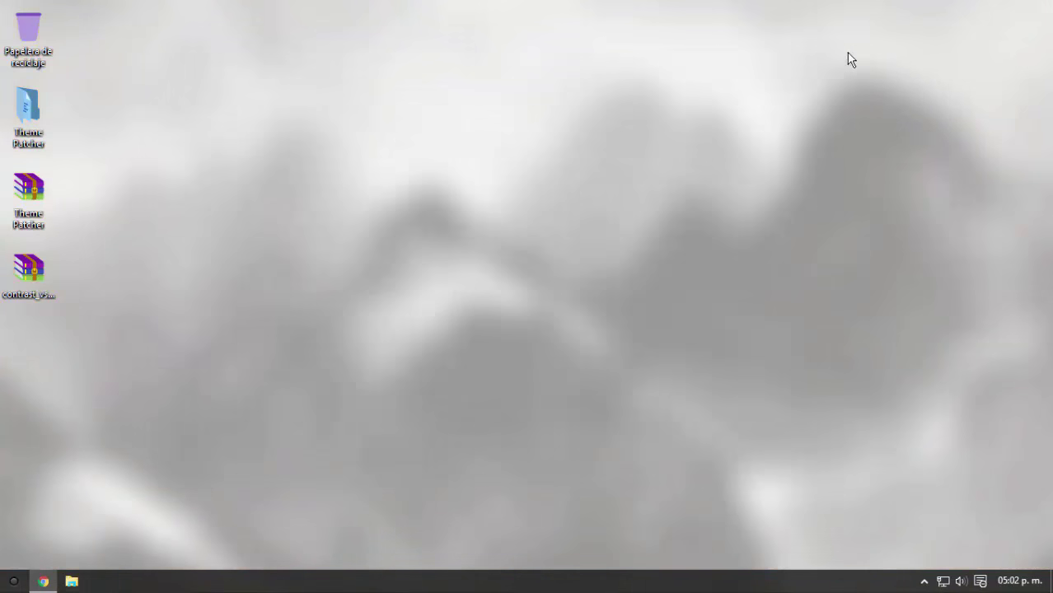
{"action": "left_click", "coordinate": [72, 582]}
{"action": "left_click_drag", "start_coordinate": [563, 110], "coordinate": [496, 114]}
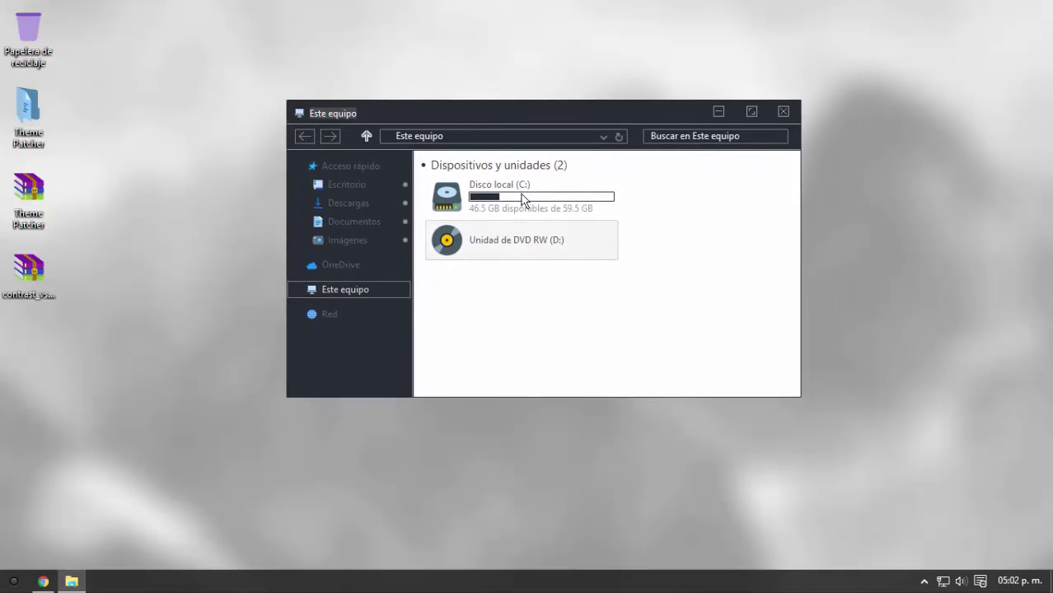
{"action": "left_click", "coordinate": [328, 167]}
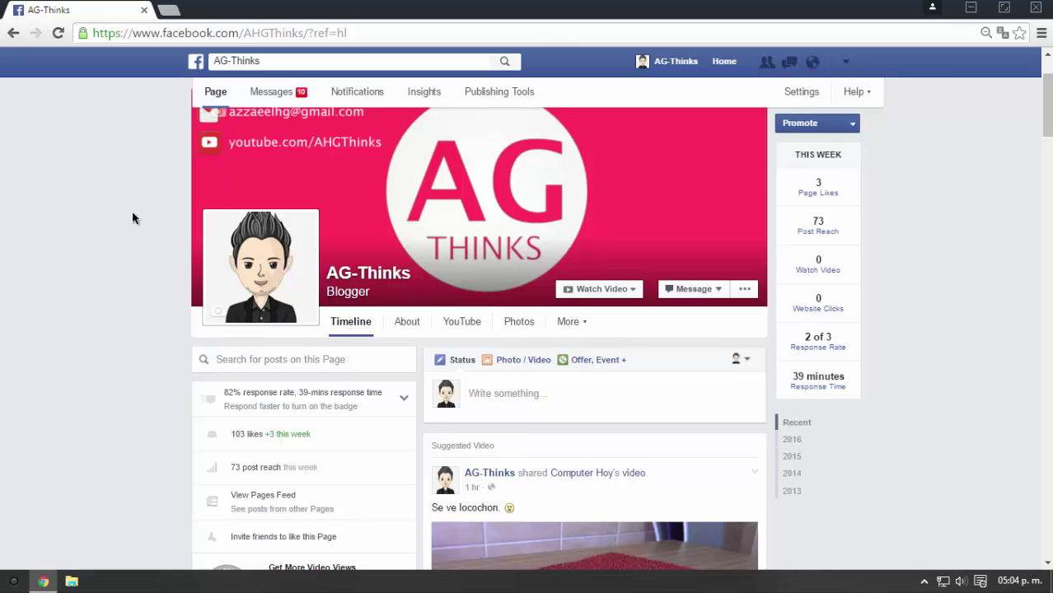
- Look through the AG-Thinks Facebook page in Chrome, examining its timeline posts and its photos, videos and visitor posts sections
{"action": "scroll", "coordinate": [75, 235], "scroll_direction": "down", "scroll_amount": 3}
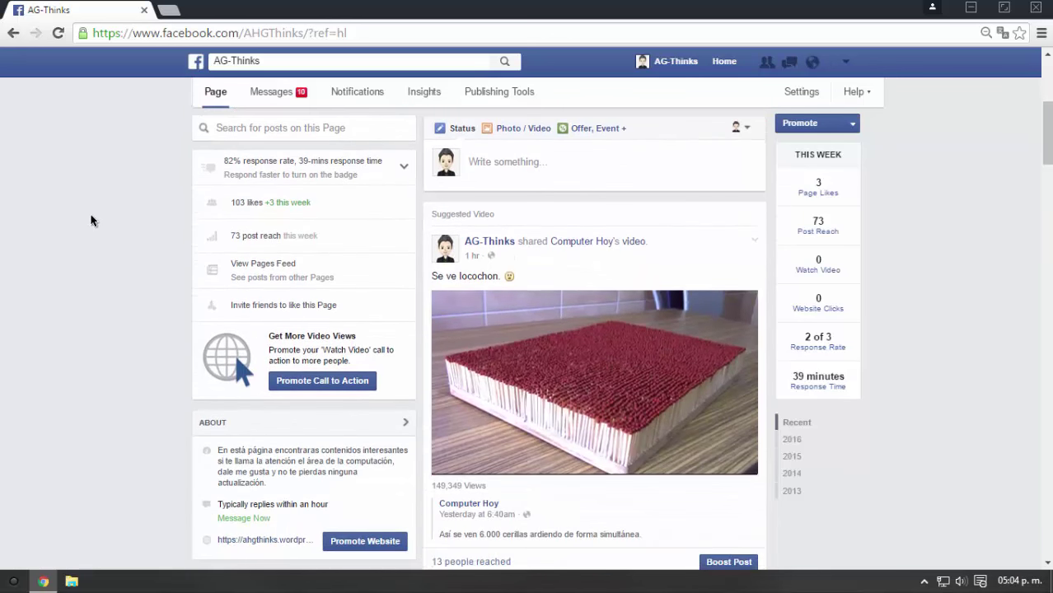
{"action": "scroll", "coordinate": [93, 223], "scroll_direction": "down", "scroll_amount": 3}
{"action": "scroll", "coordinate": [92, 222], "scroll_direction": "up", "scroll_amount": 5}
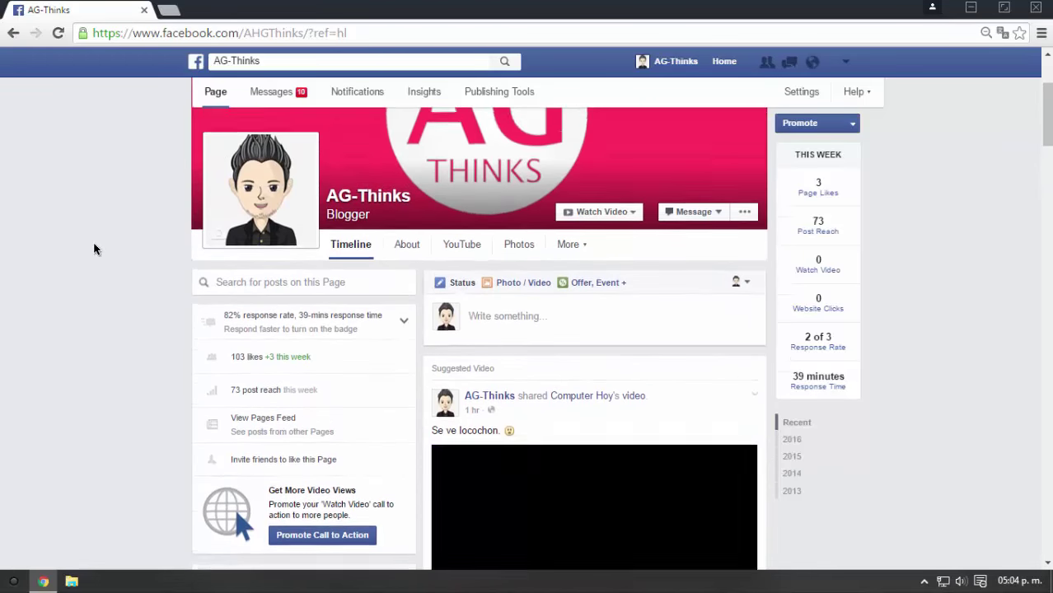
{"action": "scroll", "coordinate": [93, 239], "scroll_direction": "down", "scroll_amount": 3}
{"action": "scroll", "coordinate": [92, 244], "scroll_direction": "down", "scroll_amount": 8}
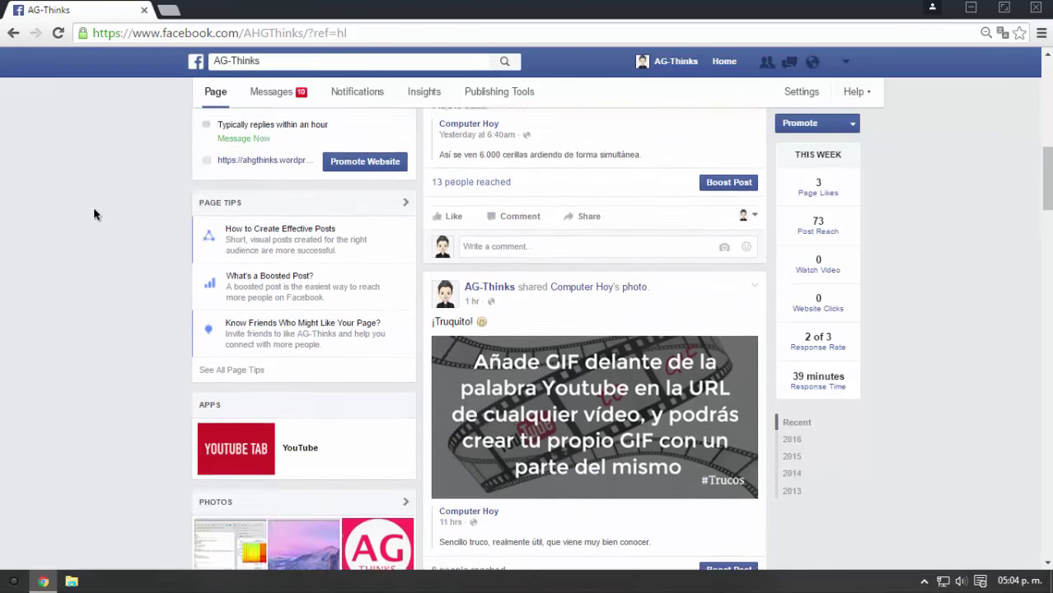
{"action": "scroll", "coordinate": [97, 214], "scroll_direction": "down", "scroll_amount": 9}
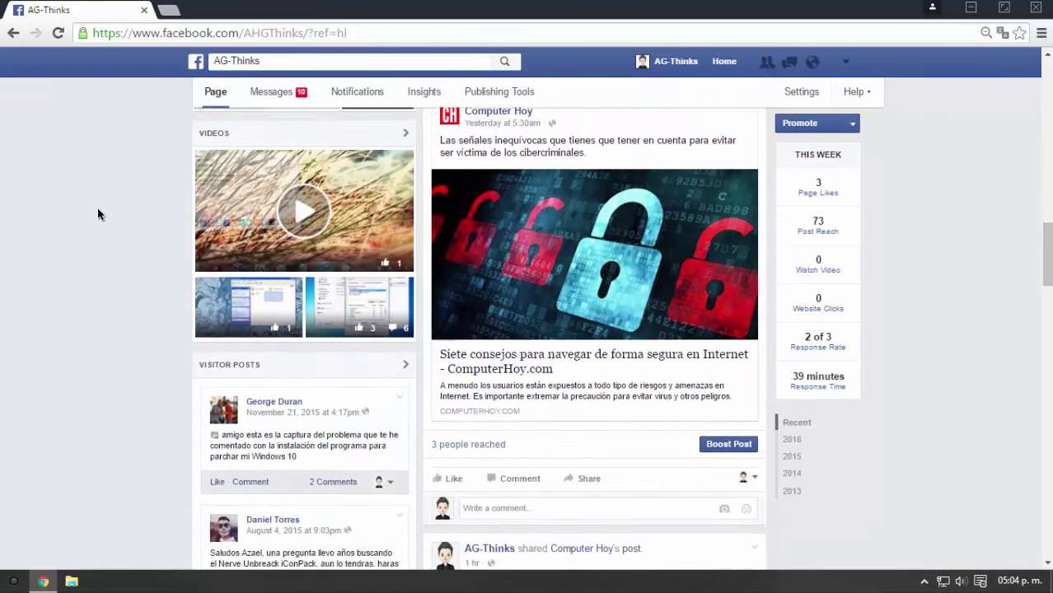
{"action": "scroll", "coordinate": [97, 214], "scroll_direction": "down", "scroll_amount": 6}
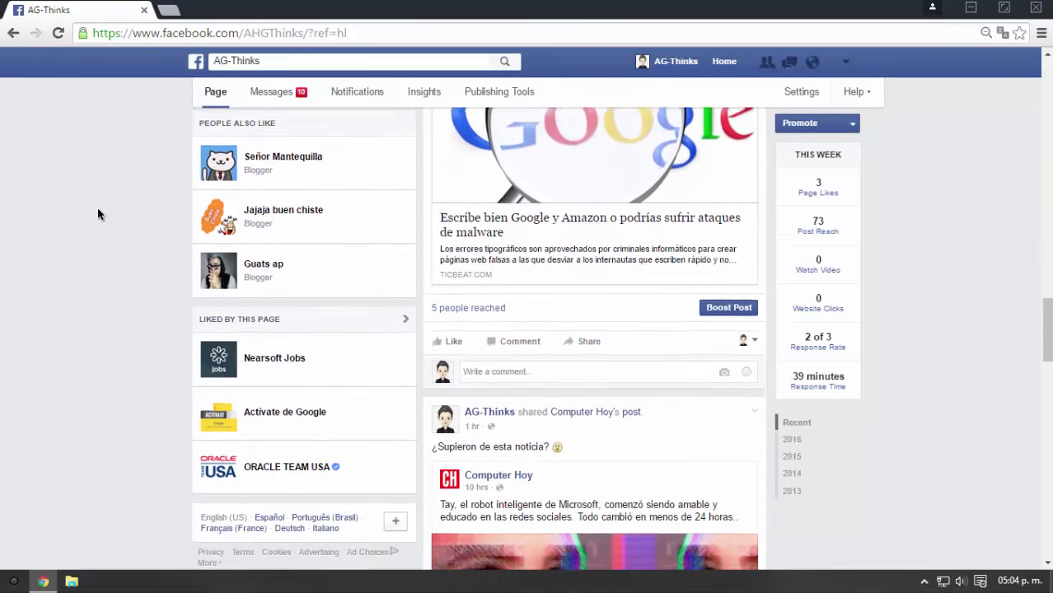
{"action": "scroll", "coordinate": [97, 214], "scroll_direction": "up", "scroll_amount": 12}
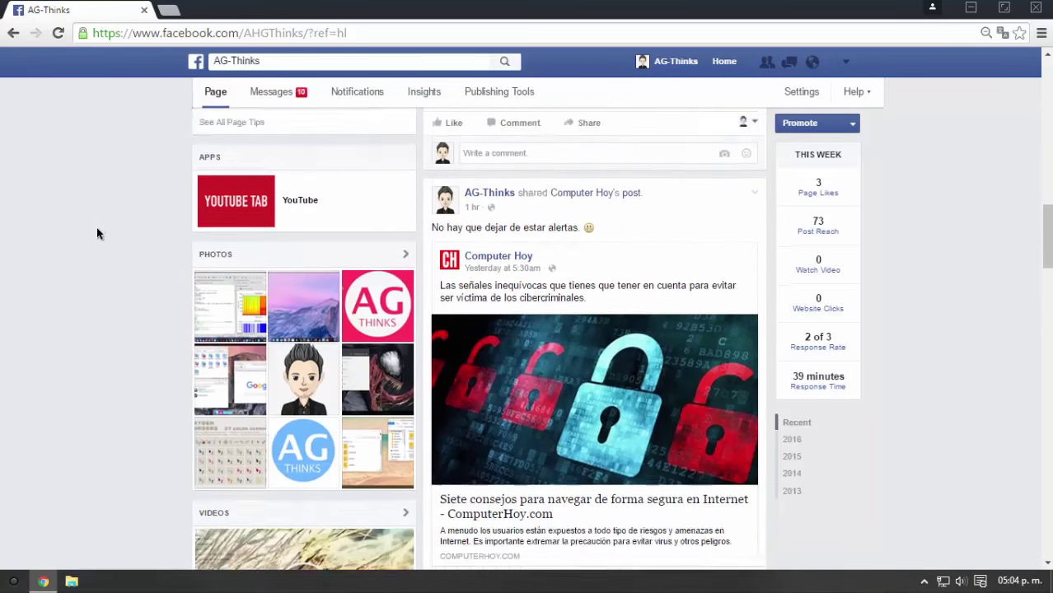
{"action": "scroll", "coordinate": [96, 240], "scroll_direction": "up", "scroll_amount": 10}
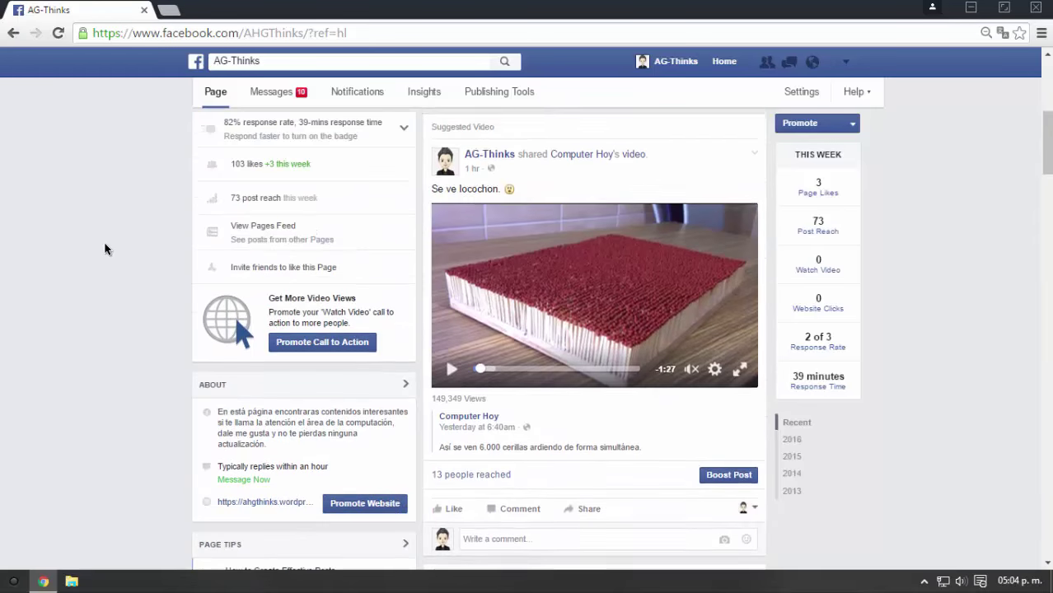